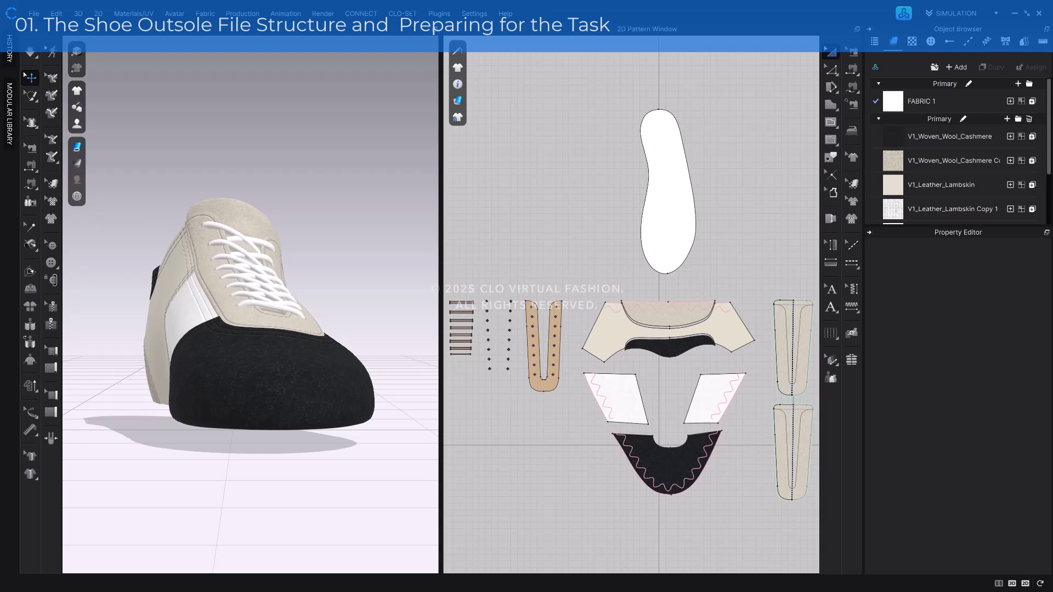
Browse the Trim category of the CONNECT Assets in the asset library, including its search option, and close the library
click(904, 14)
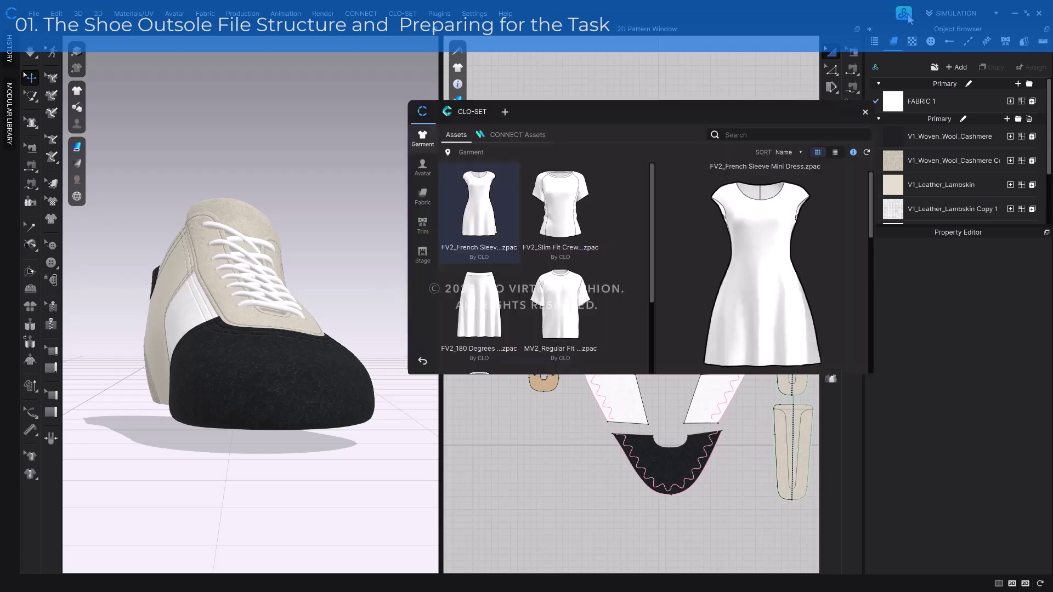
drag(722, 101, 537, 163)
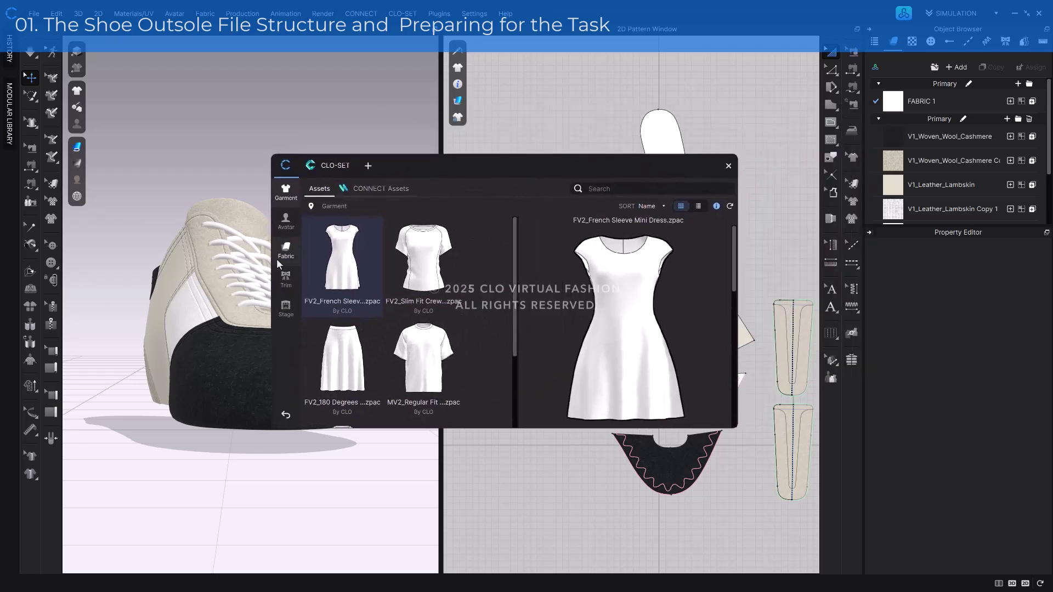
click(278, 279)
click(461, 190)
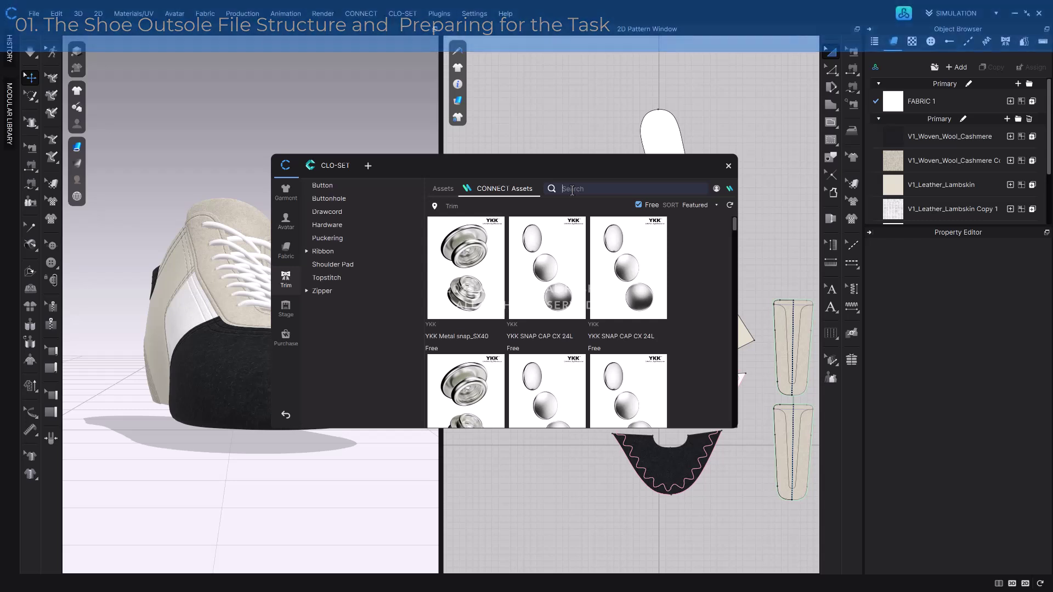
click(572, 190)
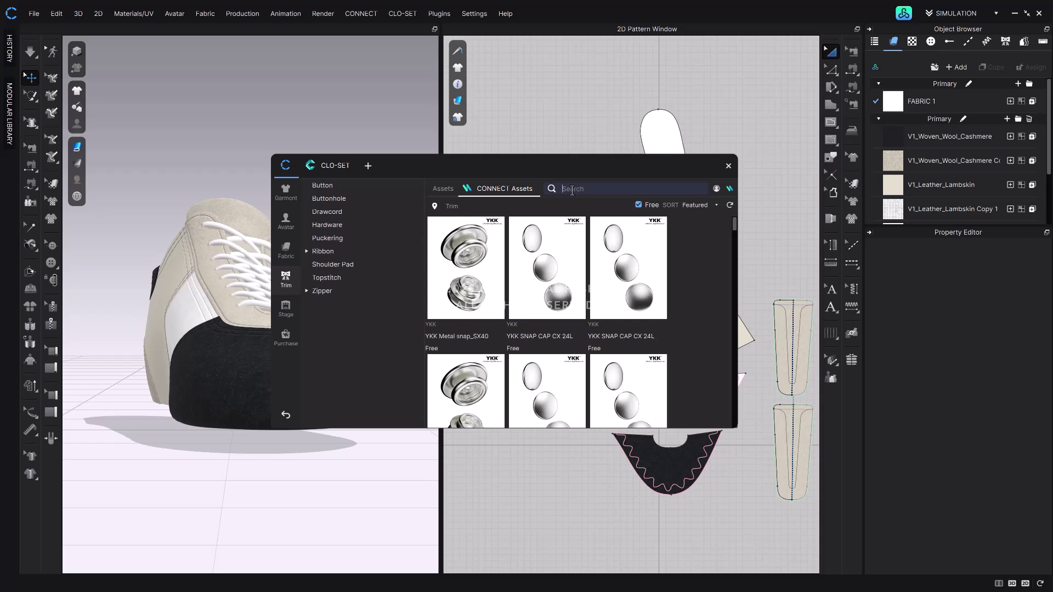
click(728, 166)
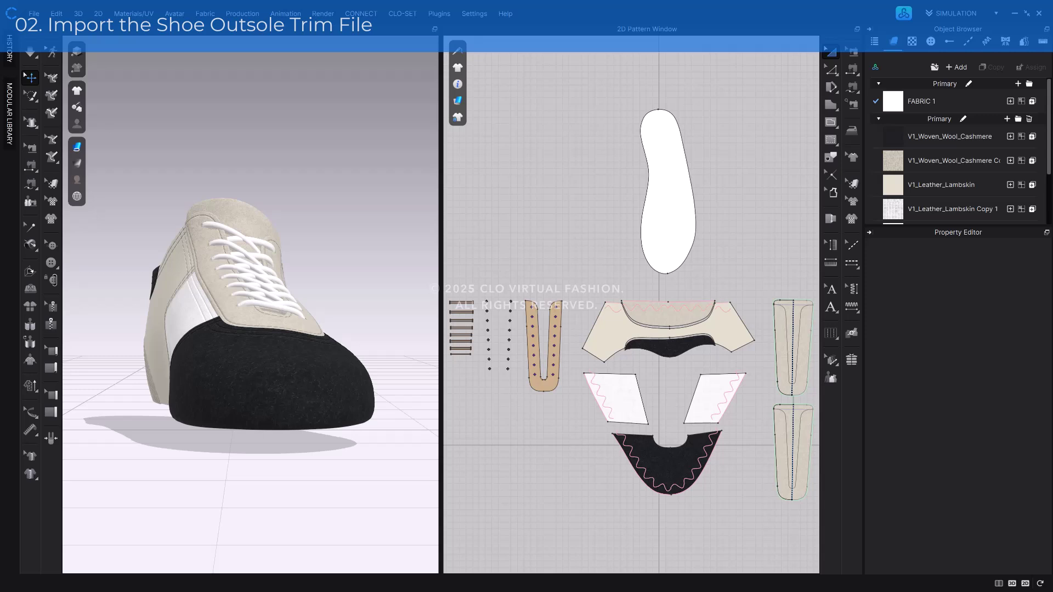
Import the shoe outsole trim file into the 3D scene, keeping Position set to Original
drag(0, 171, 171, 147)
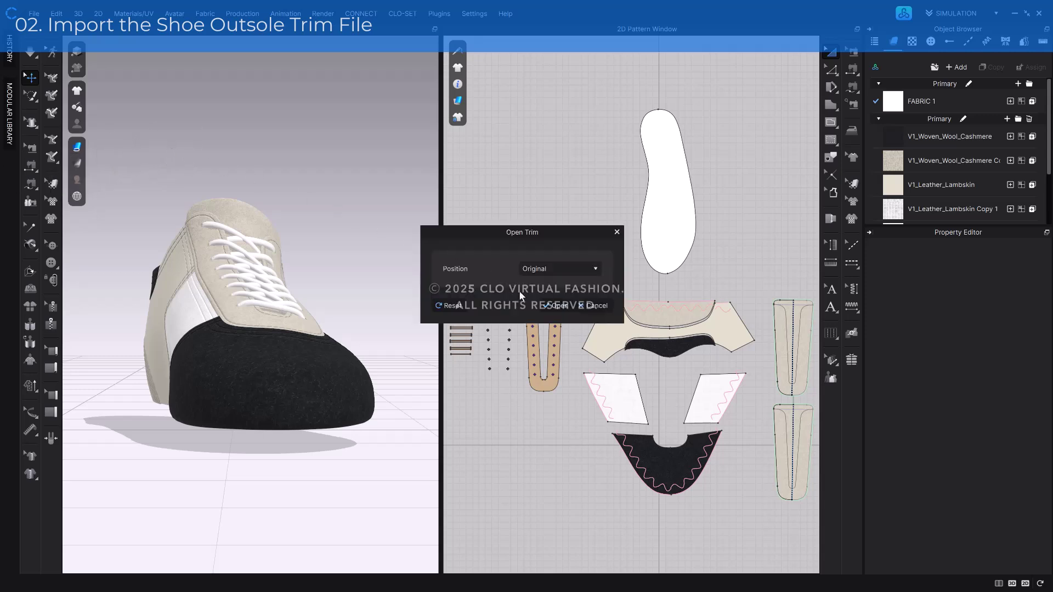
click(551, 305)
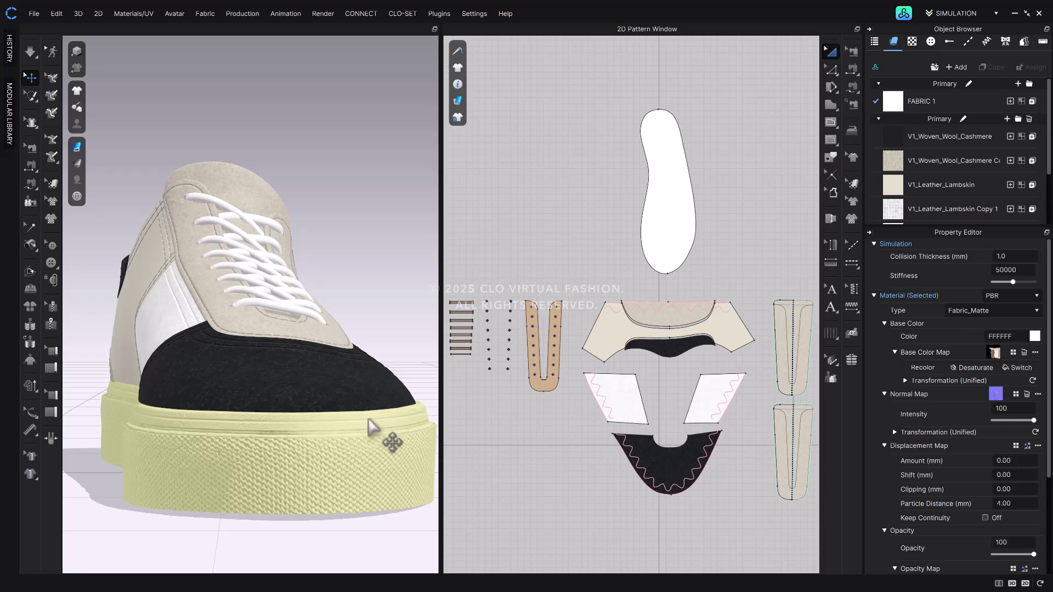
Copy all the shoe patterns and mirror-paste them beside the originals, aligned at the same height
scroll(640, 405, down, 5)
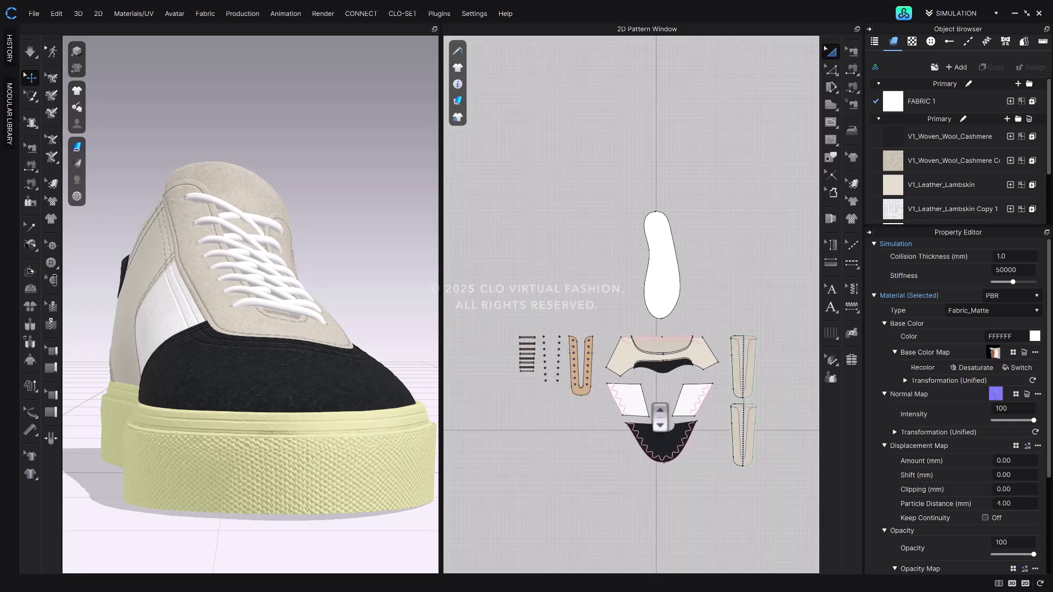
drag(527, 217, 631, 342)
drag(690, 407, 815, 565)
right_click(660, 296)
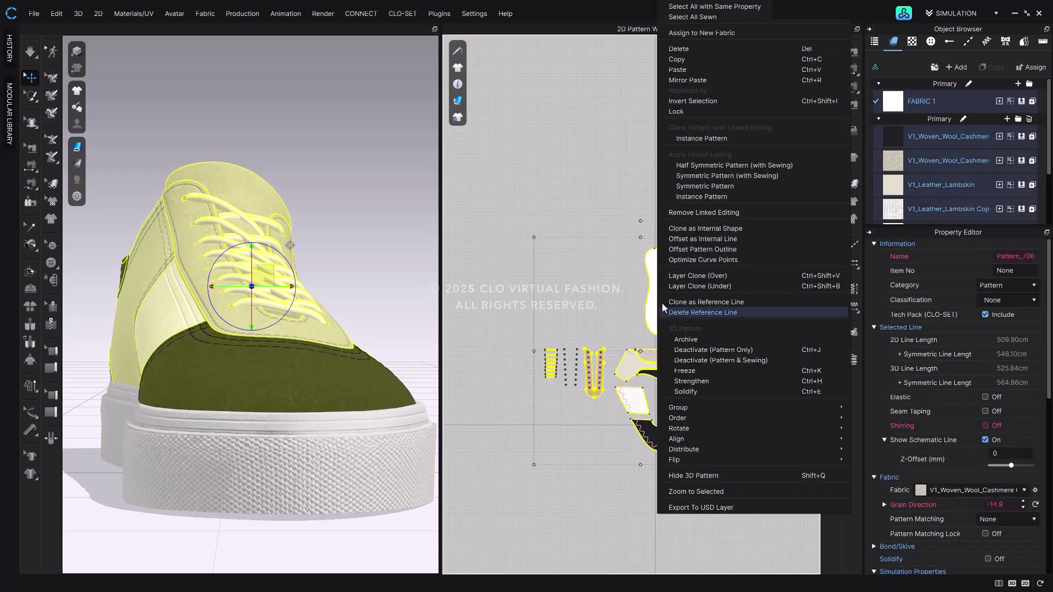
click(706, 60)
scroll(630, 341, down, 2)
middle_drag(623, 360, 699, 370)
right_click(544, 355)
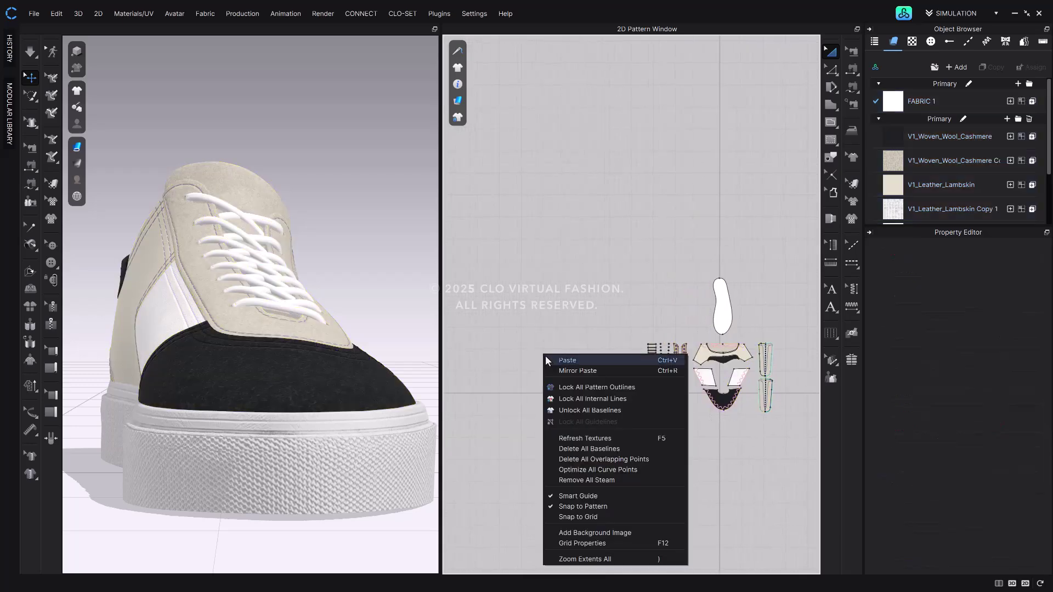
click(559, 370)
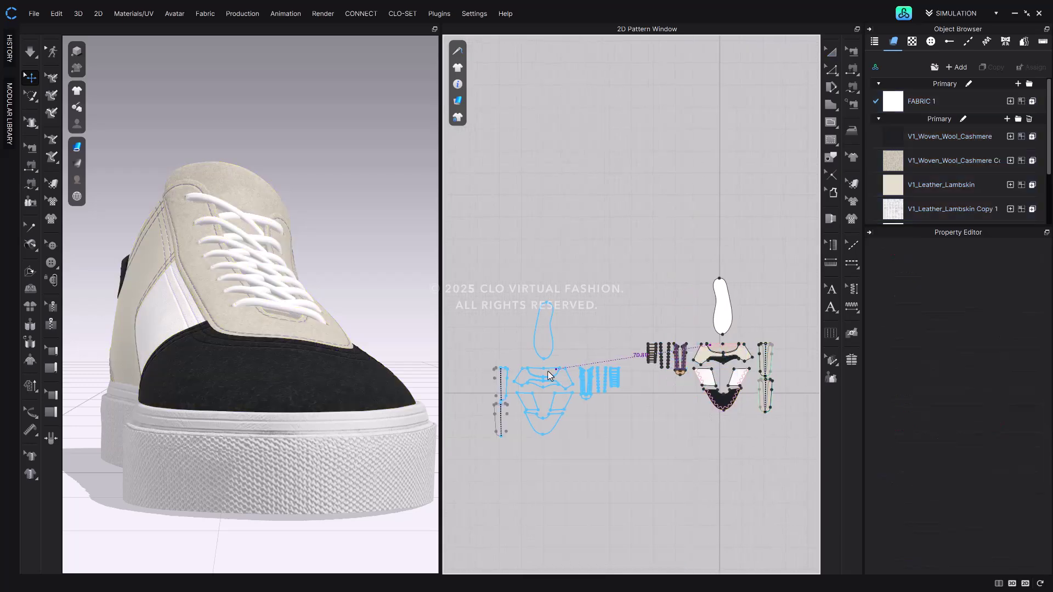
click(563, 355)
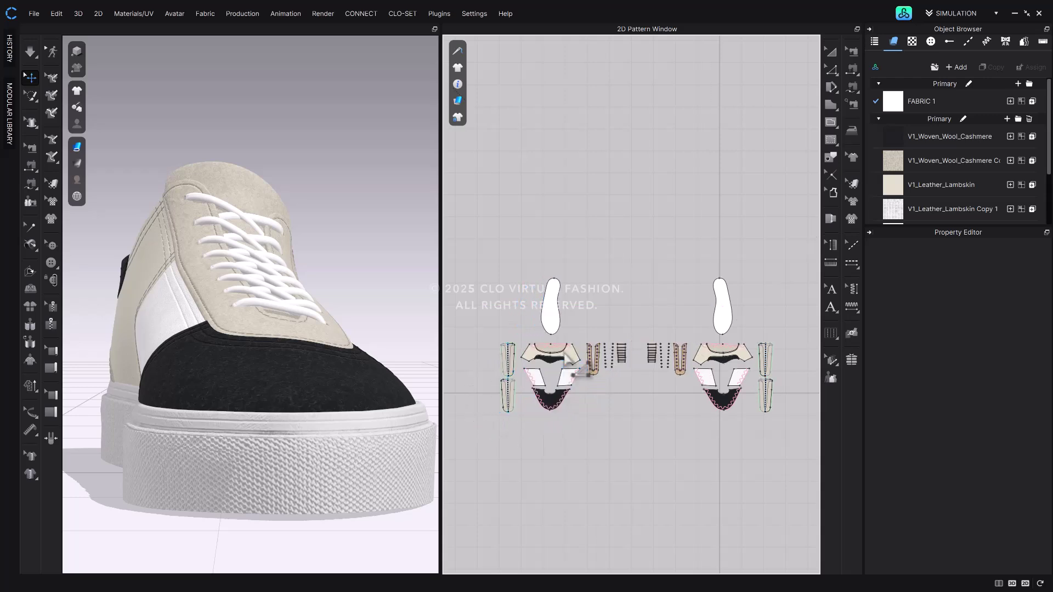
scroll(290, 382, down, 3)
scroll(290, 382, down, 6)
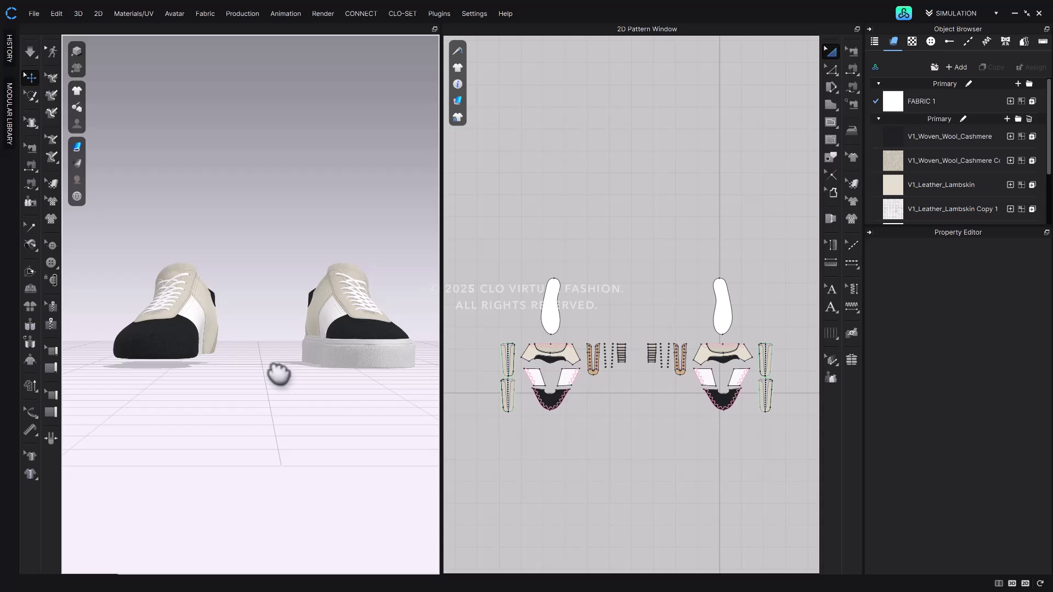
Delete the mirrored copy of the shoe patterns
drag(486, 259, 634, 470)
key(Delete)
Attach the outsole trim from its underside to the sole pattern at the middle of the sole
middle_drag(348, 395, 310, 391)
scroll(337, 400, up, 3)
middle_drag(378, 413, 362, 395)
scroll(362, 395, down, 3)
scroll(362, 394, up, 2)
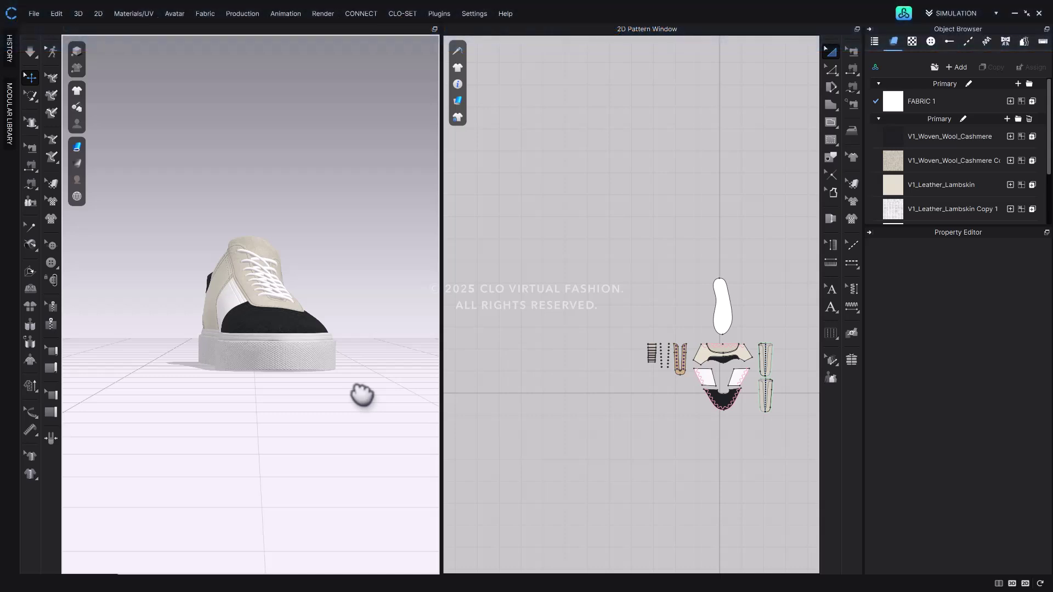
key(0)
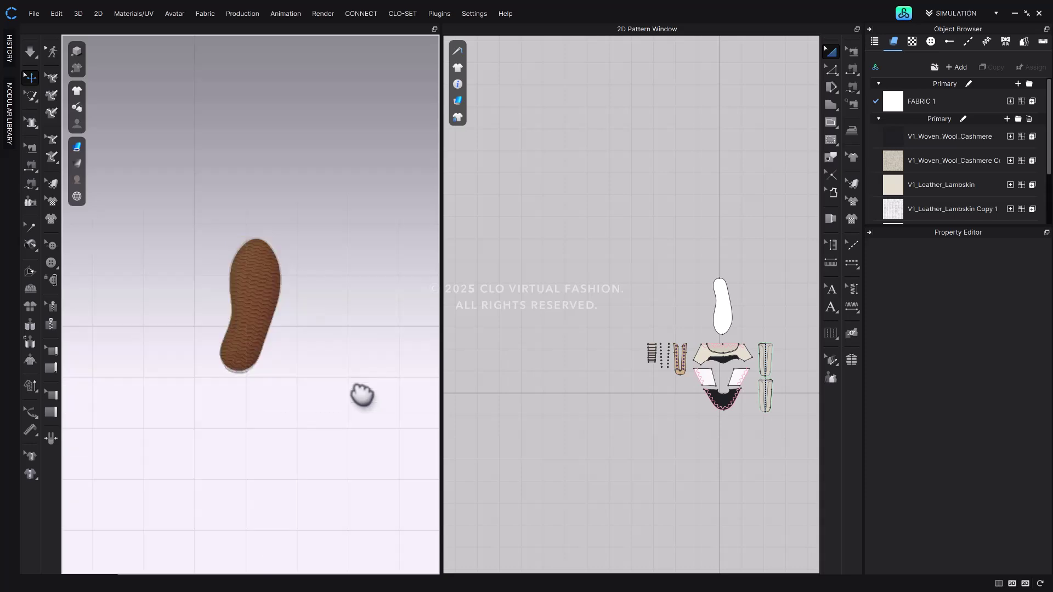
click(252, 305)
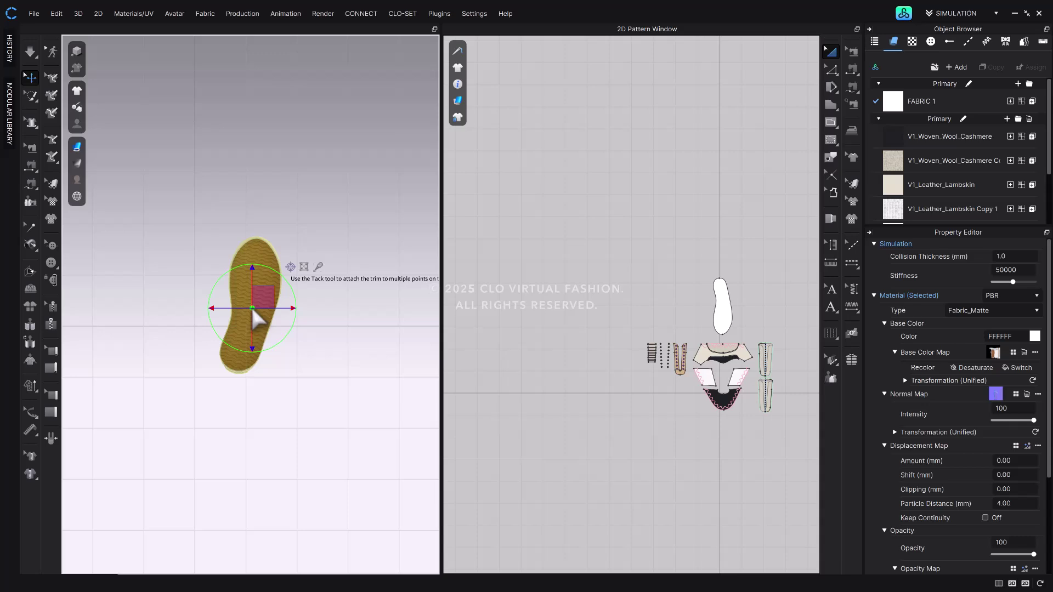
click(319, 268)
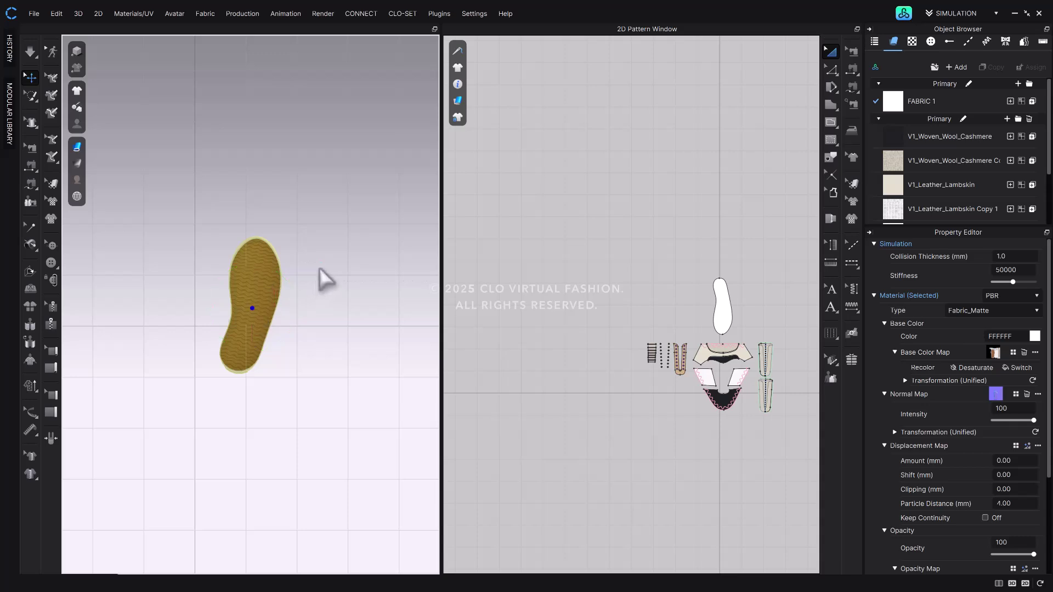
click(262, 305)
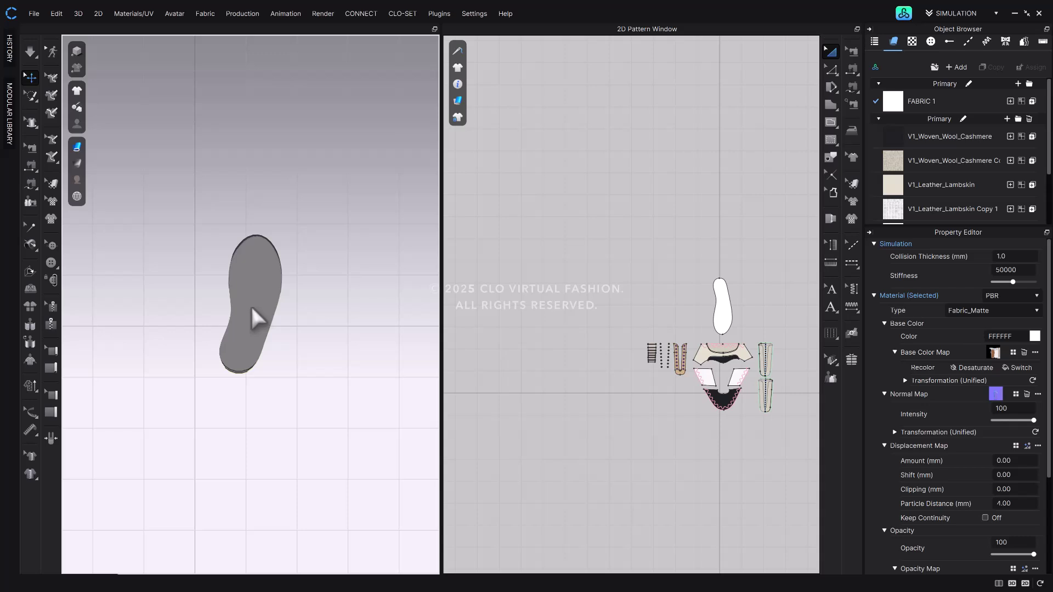
click(251, 305)
Nudge the outsole trim slightly upward along the vertical axis to fit it against the shoe upper
right_drag(315, 311, 272, 352)
scroll(272, 351, up, 3)
drag(251, 301, 252, 298)
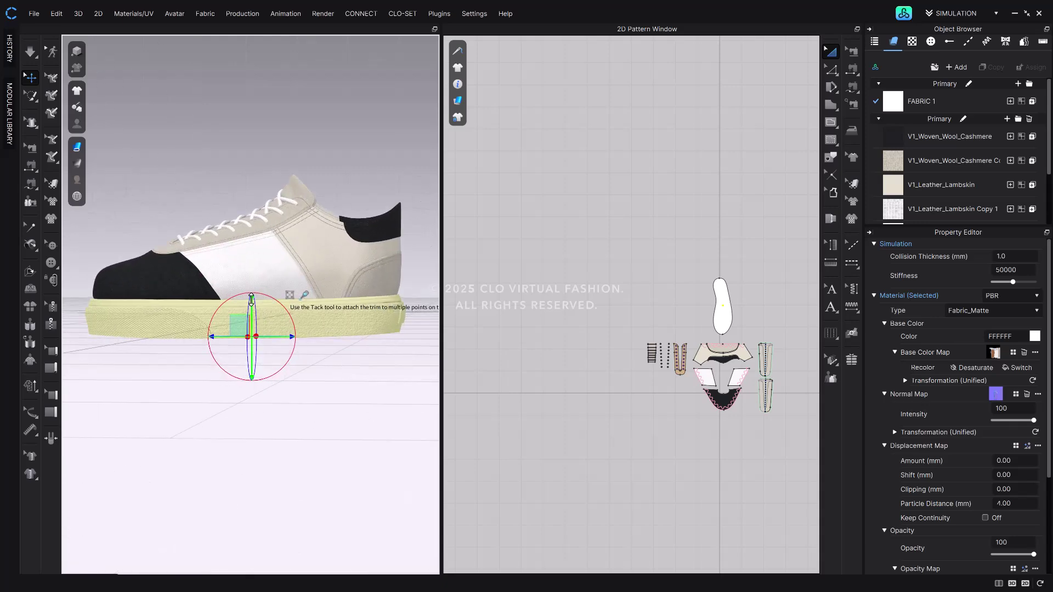
right_drag(251, 299, 348, 330)
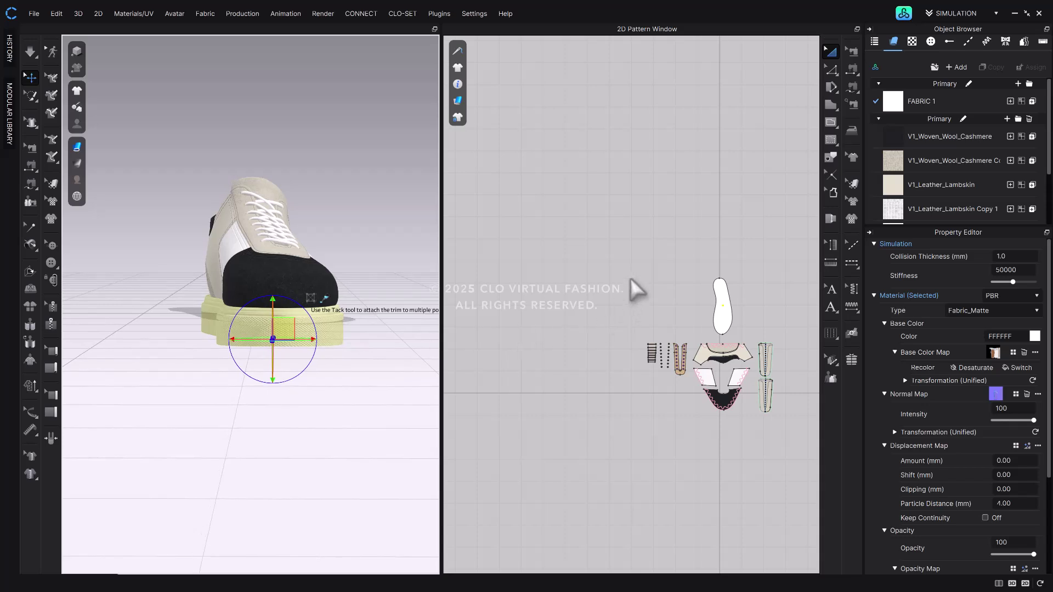
Select all the shoe patterns and shift them in 3D to check whether the attached outsole follows
drag(635, 260, 804, 443)
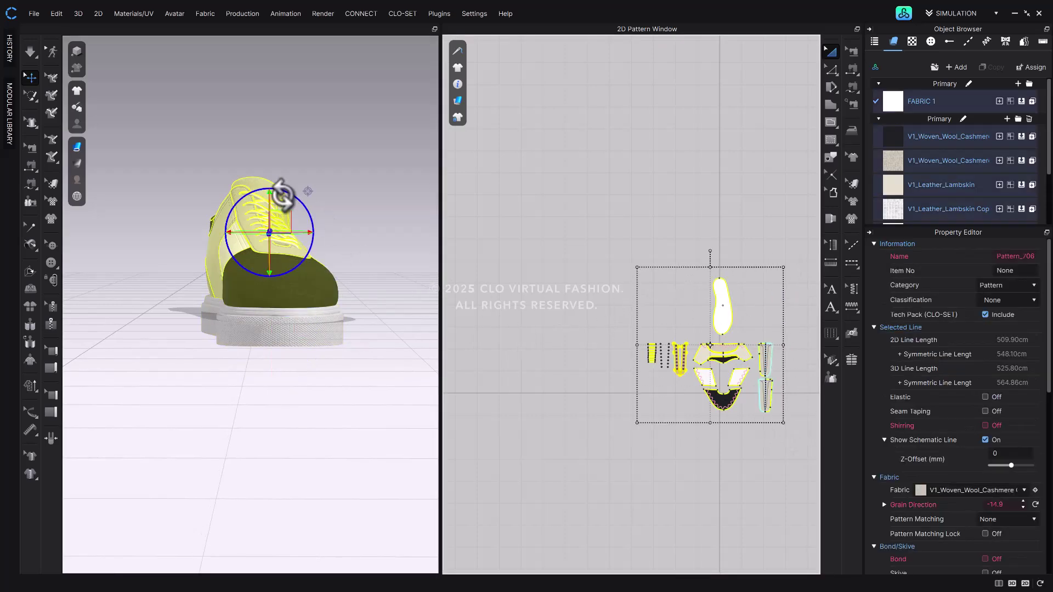
right_drag(264, 308, 324, 301)
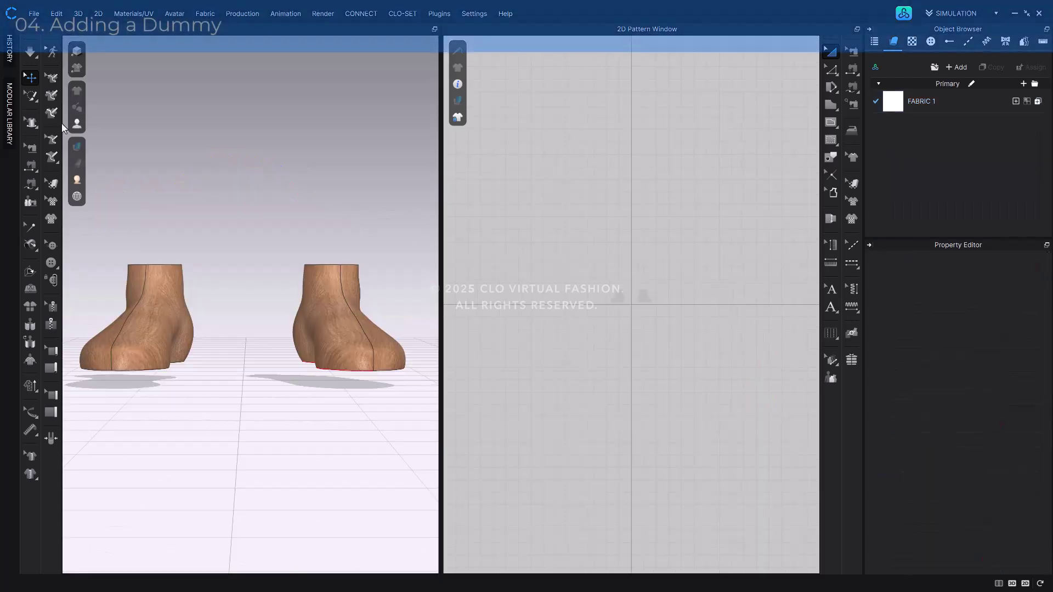
Flatten all surface areas of the left-foot shoe last into patterns, including the sides, ankle opening and sole
click(51, 158)
click(350, 326)
click(363, 313)
right_drag(366, 295, 345, 285)
click(326, 209)
right_drag(349, 325, 358, 367)
click(357, 374)
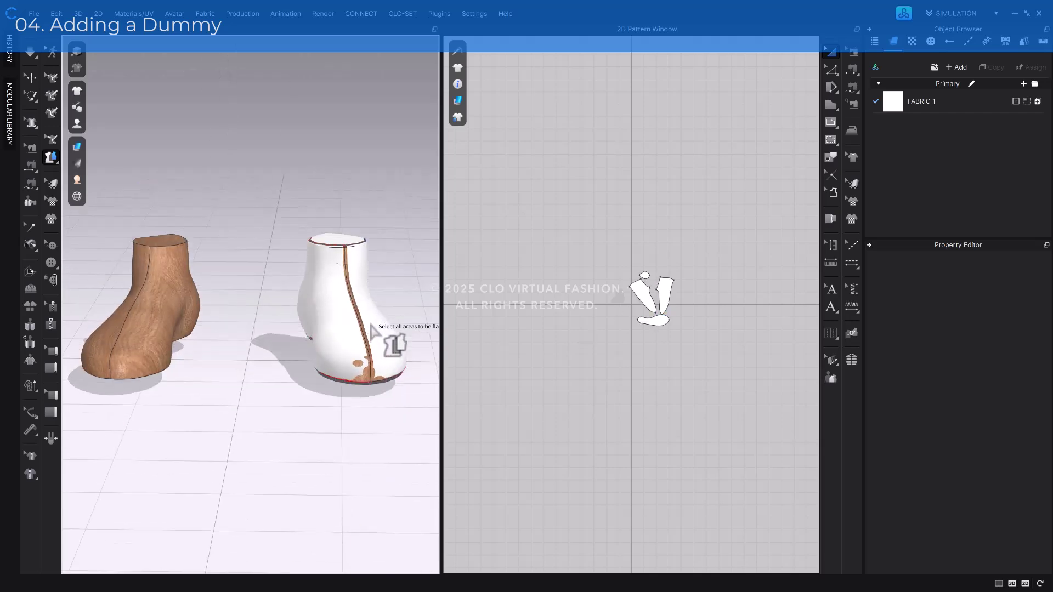
Set the particle distance of all the flattened last patterns to 10 mm
drag(612, 243, 718, 354)
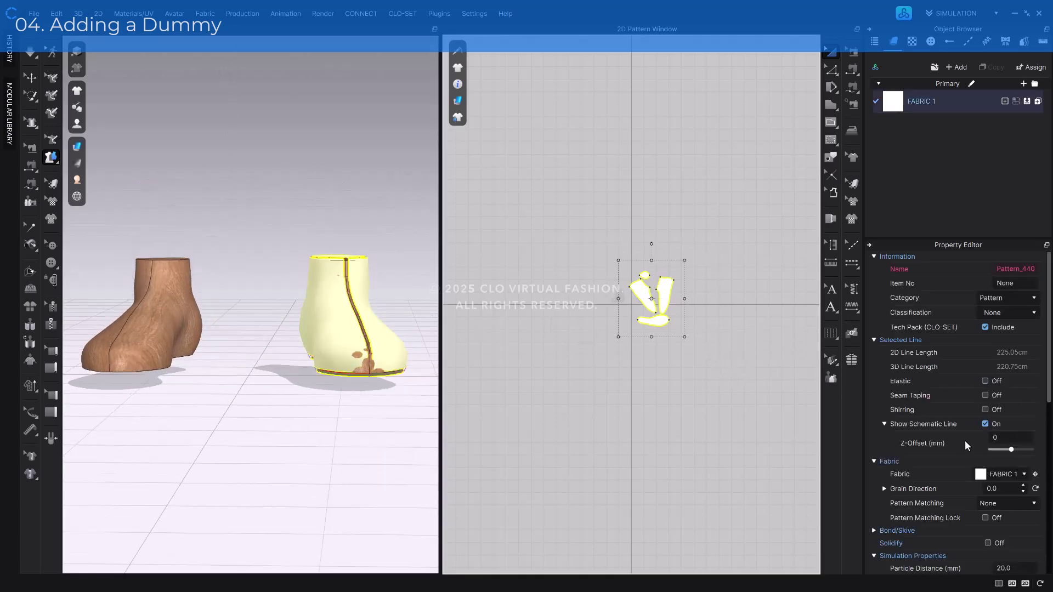
scroll(965, 440, down, 3)
click(1024, 436)
text(10)
key(Return)
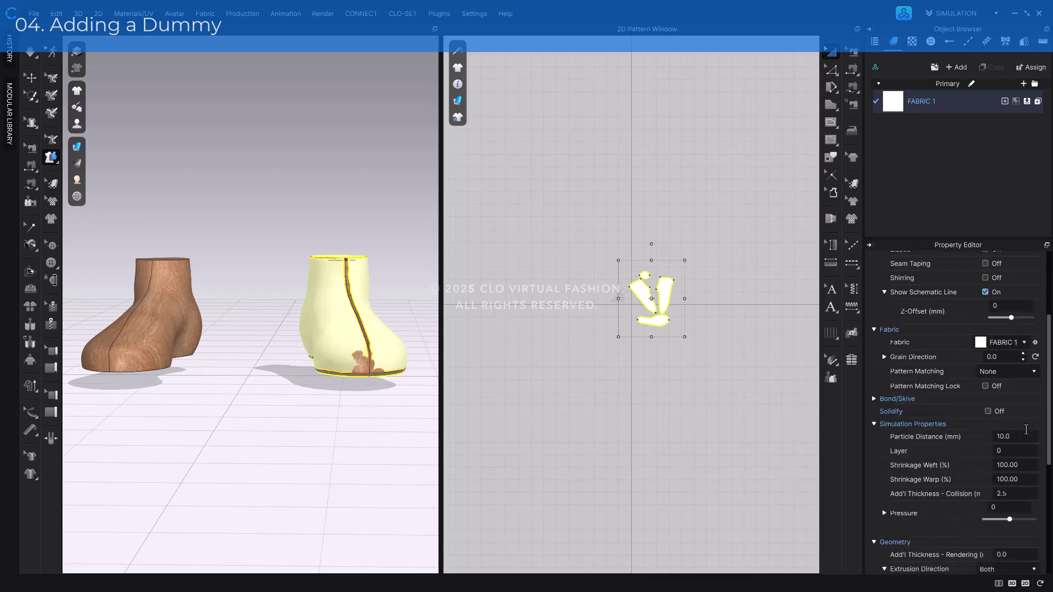
click(507, 371)
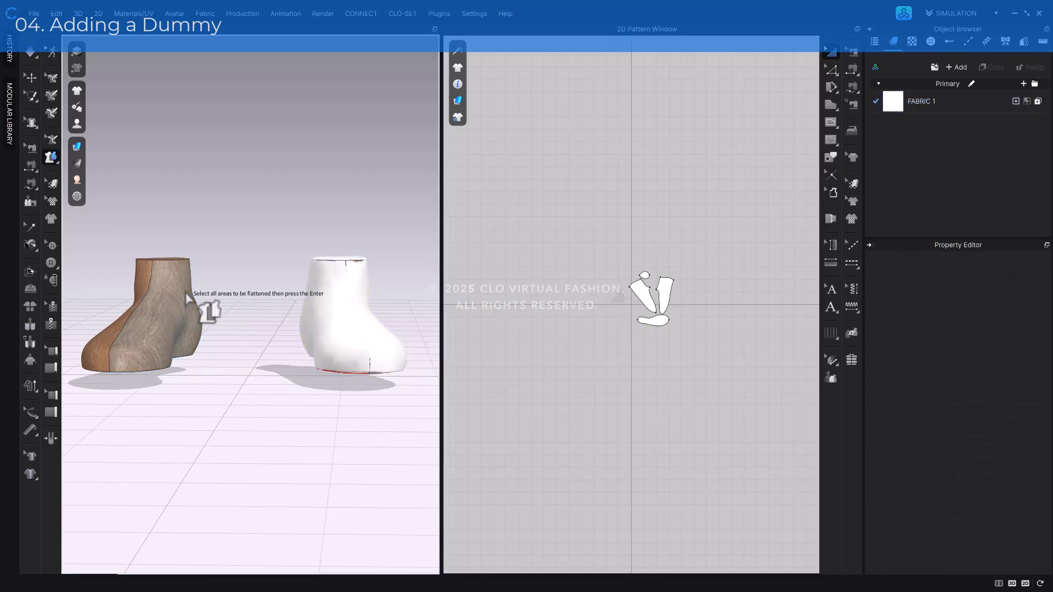
Set the shoe last's skin offset to 15 mm and simulate so the flattened patterns expand around it
key(Escape)
click(182, 310)
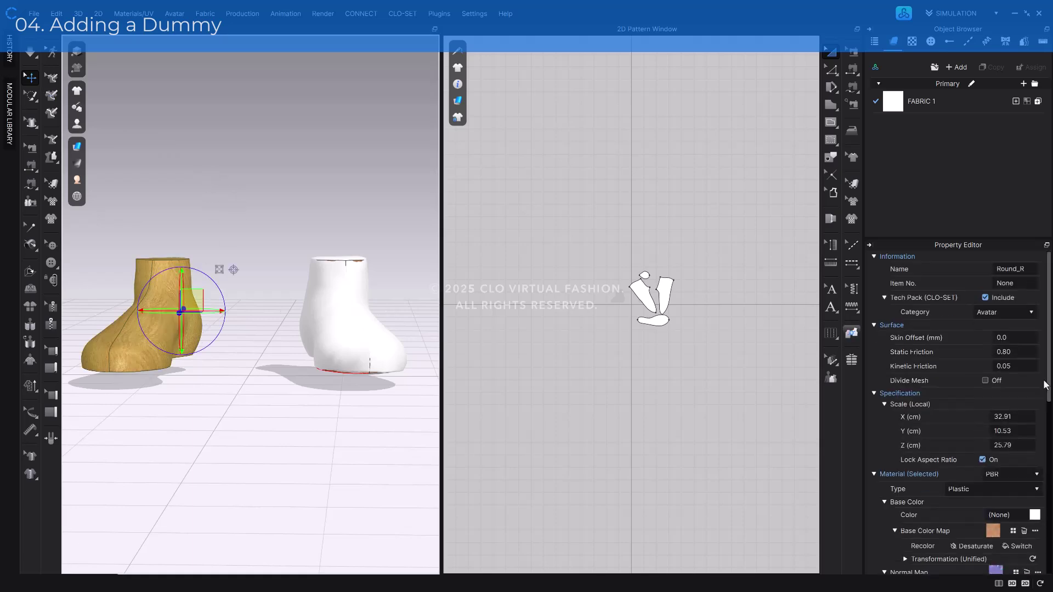
click(1028, 338)
text(15)
key(Return)
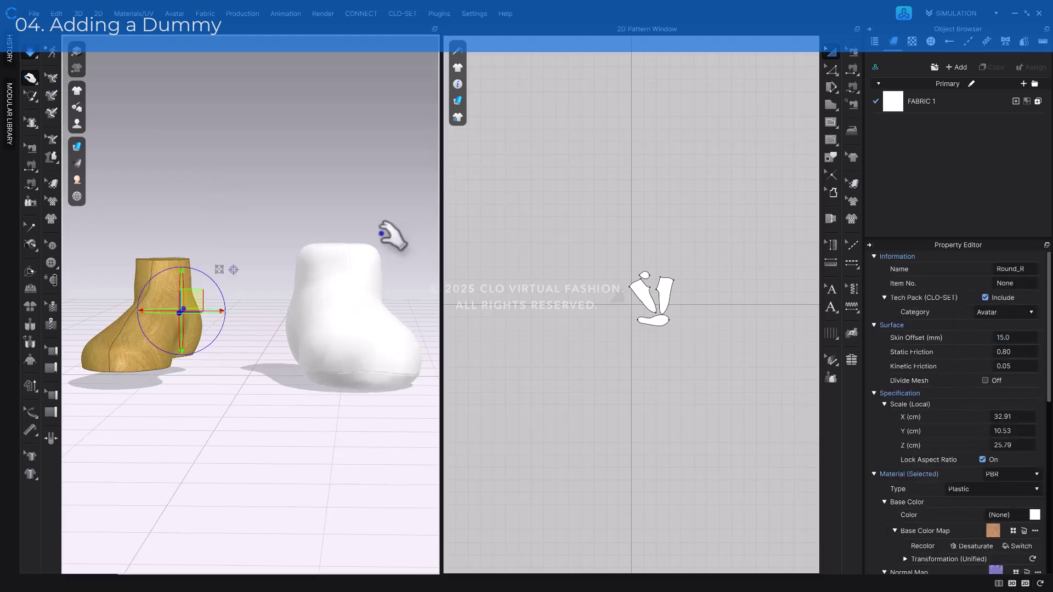
Save the simulated dummy as a project file
mouse_move(395, 332)
right_down()
mouse_move(392, 307)
mouse_move(395, 343)
mouse_move(403, 329)
right_up()
click(402, 302)
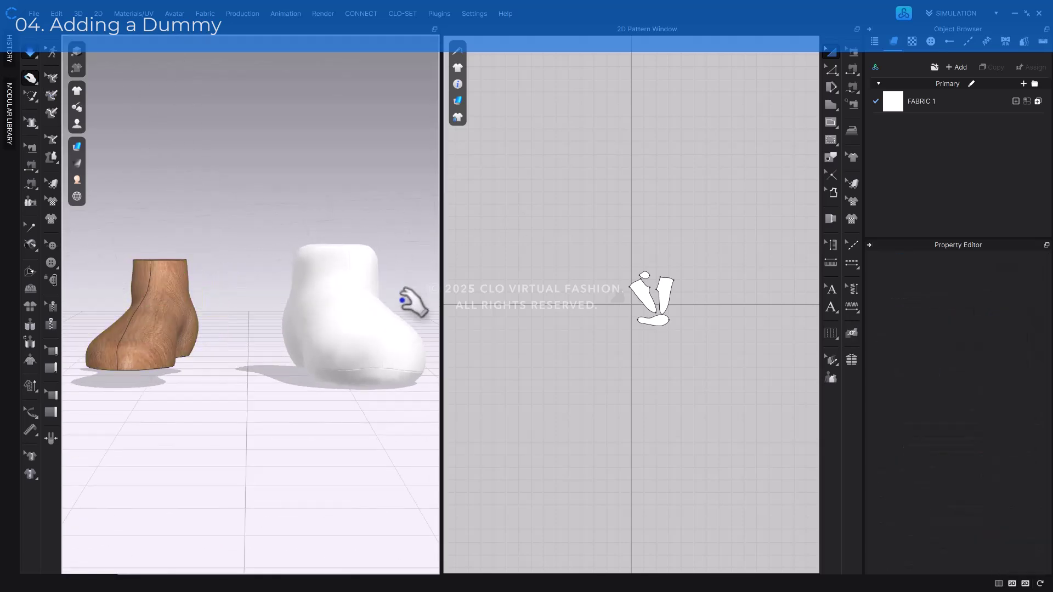
key(ctrl+s)
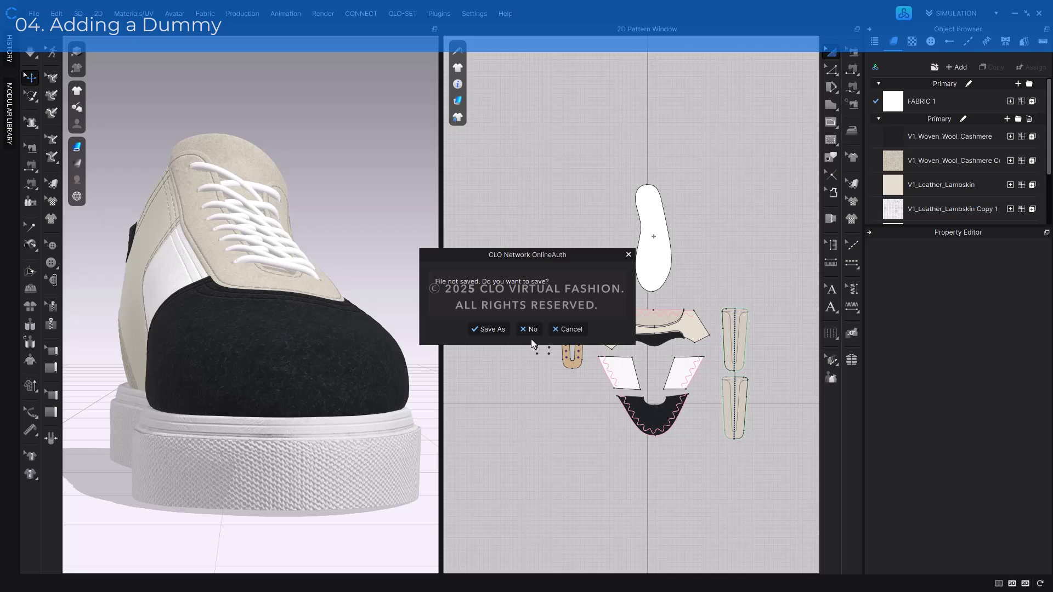
Load the dummy project into the shoe file using the Add load type
click(529, 329)
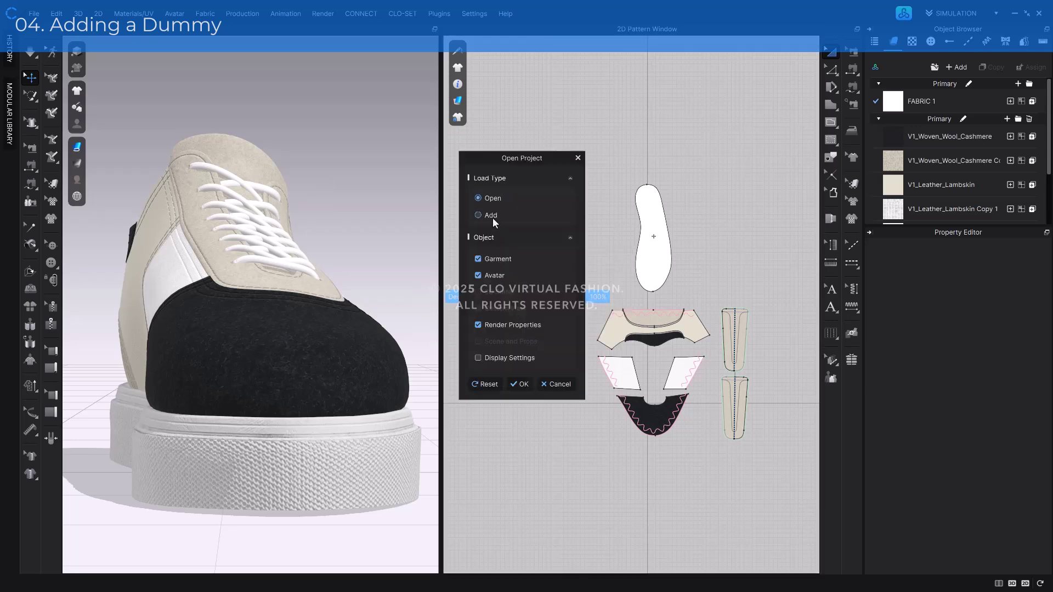
click(490, 215)
click(530, 484)
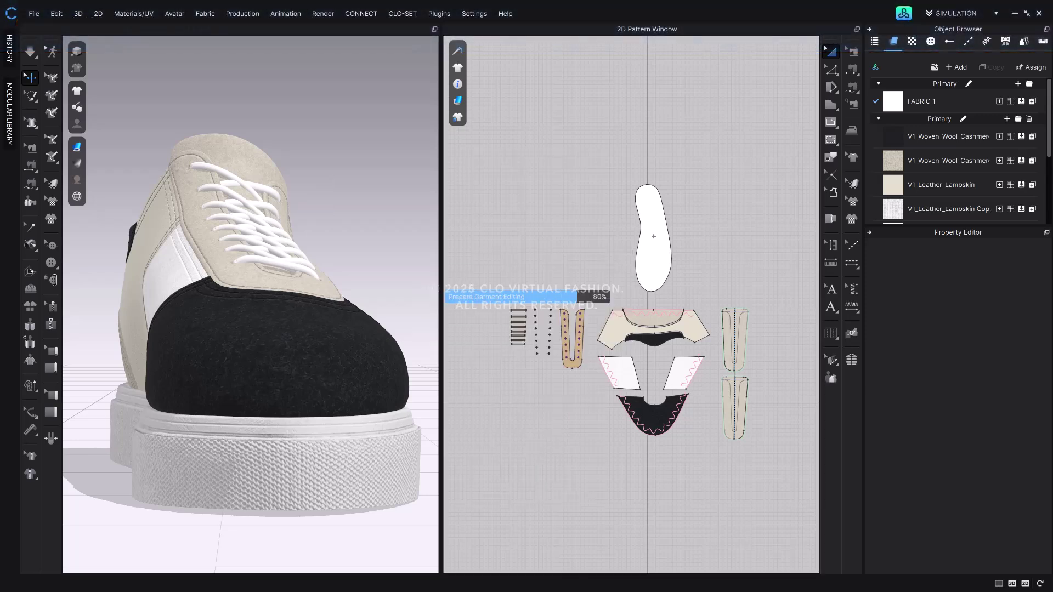
Move the dummy patterns clear of the shoe patterns in 2D and raise the dummy above the outsole in 3D
scroll(661, 395, down, 3)
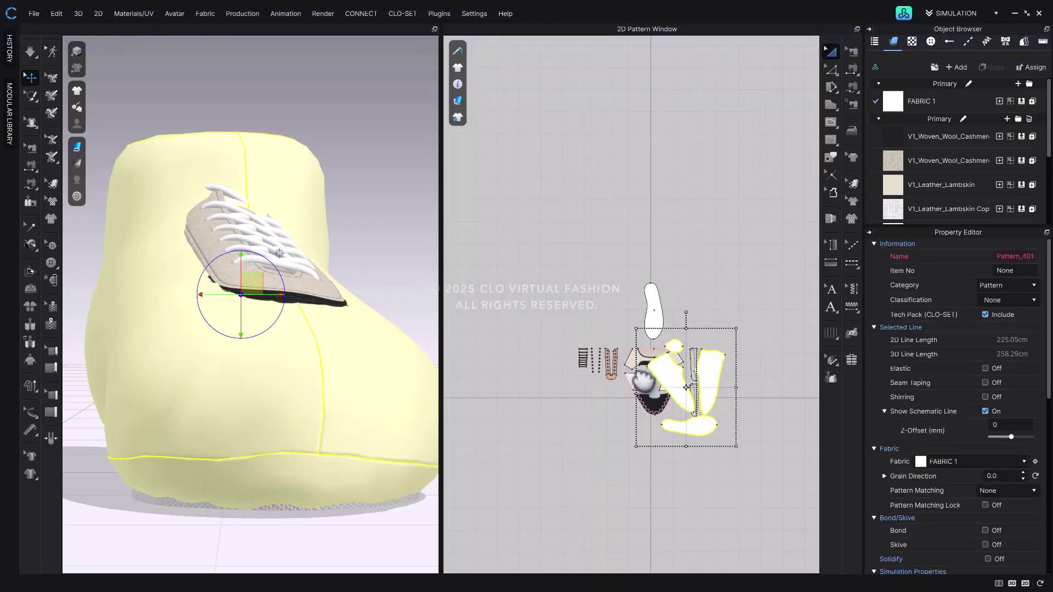
drag(581, 348, 665, 347)
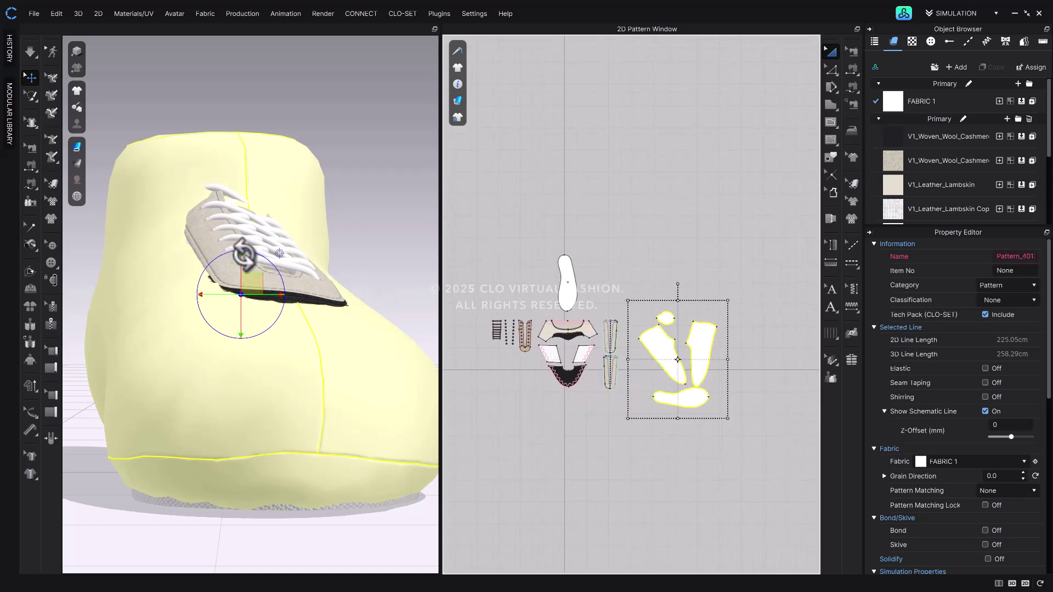
drag(241, 254, 304, 182)
click(672, 435)
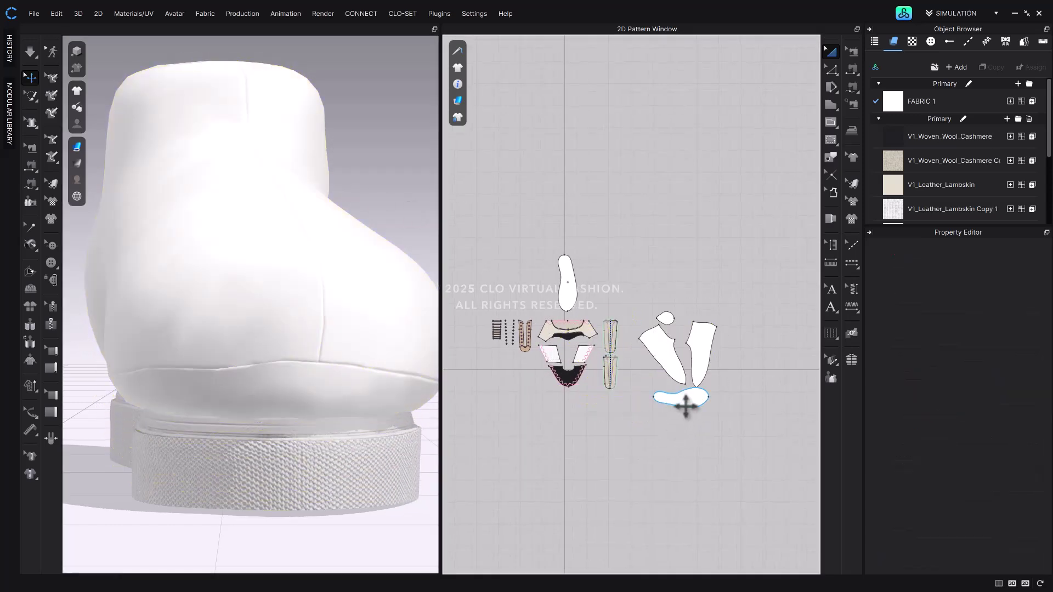
Delete the dummy's sole pattern and sew the shoe sole's full outline to the bottom edges of the two dummy side patterns
click(683, 400)
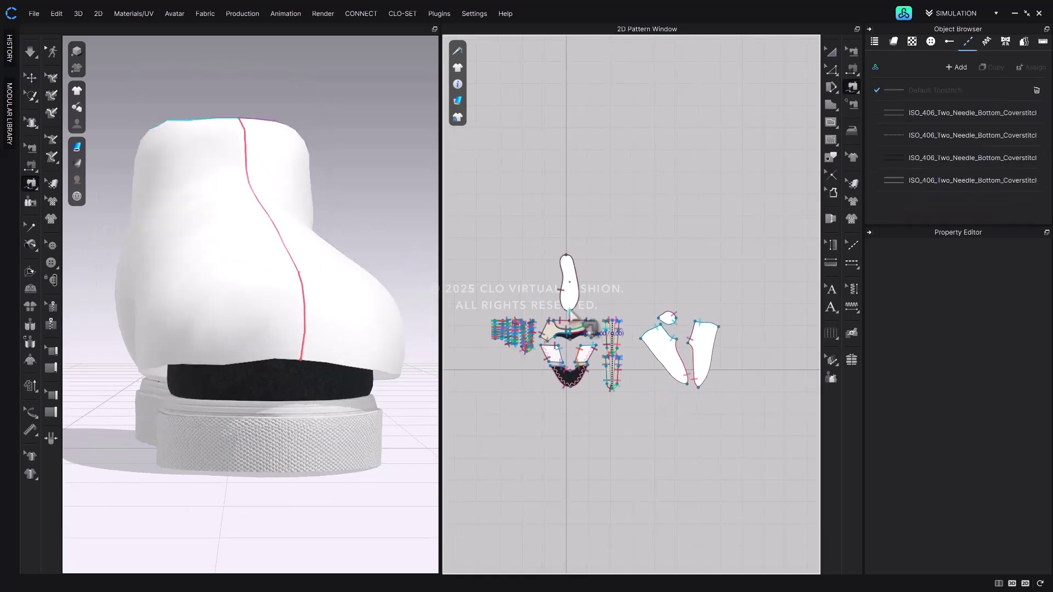
click(569, 311)
click(569, 311)
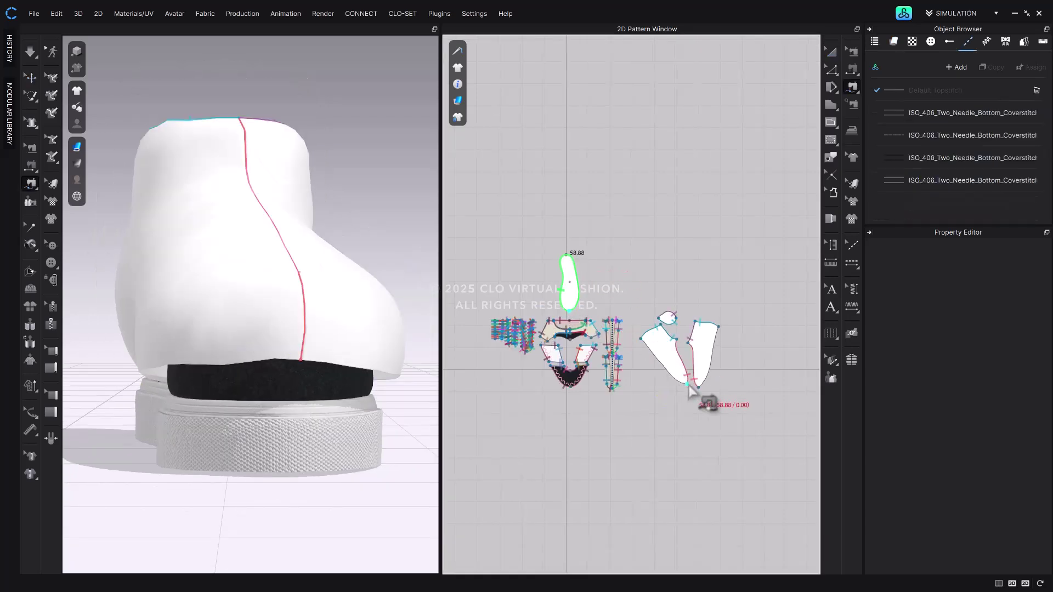
click(688, 384)
click(641, 338)
click(719, 327)
click(699, 390)
key(Return)
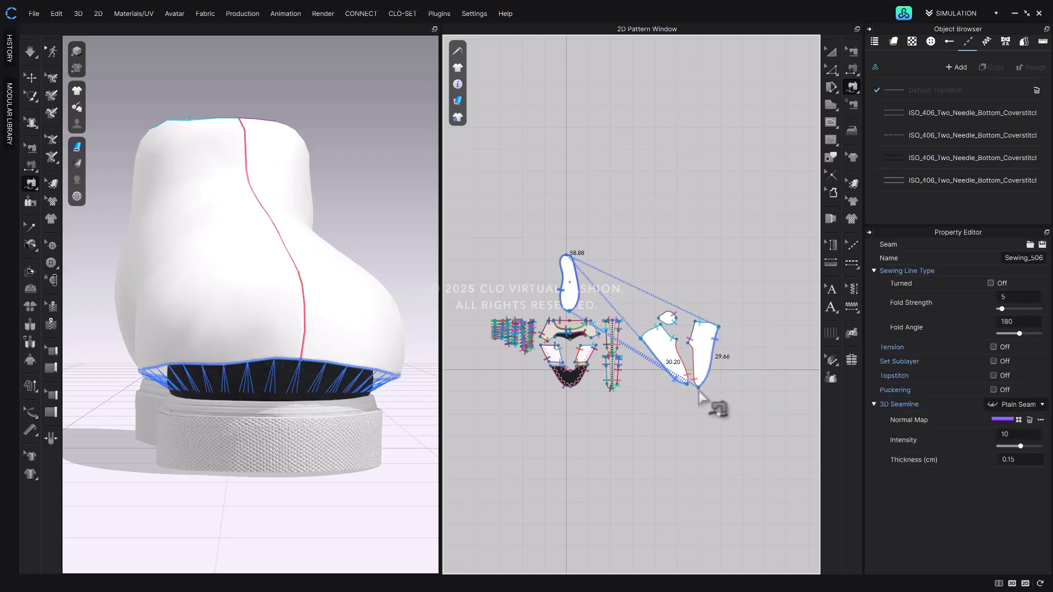
Set the additional collision thickness of the three remaining dummy patterns to 15.0 mm and strengthen them
key(a)
drag(748, 407, 653, 293)
scroll(924, 420, down, 4)
click(1010, 510)
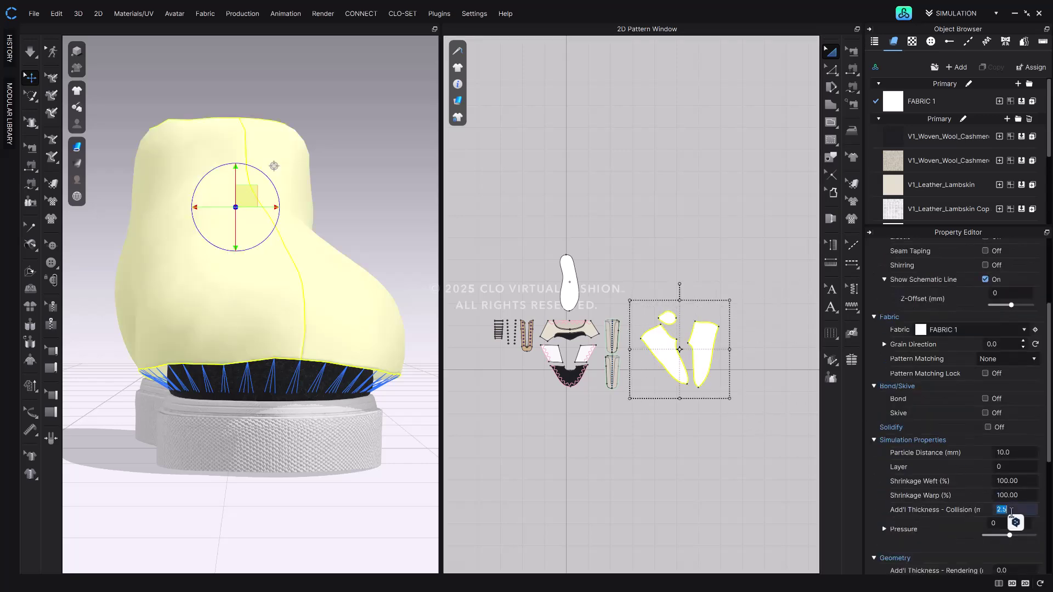
text(15.0)
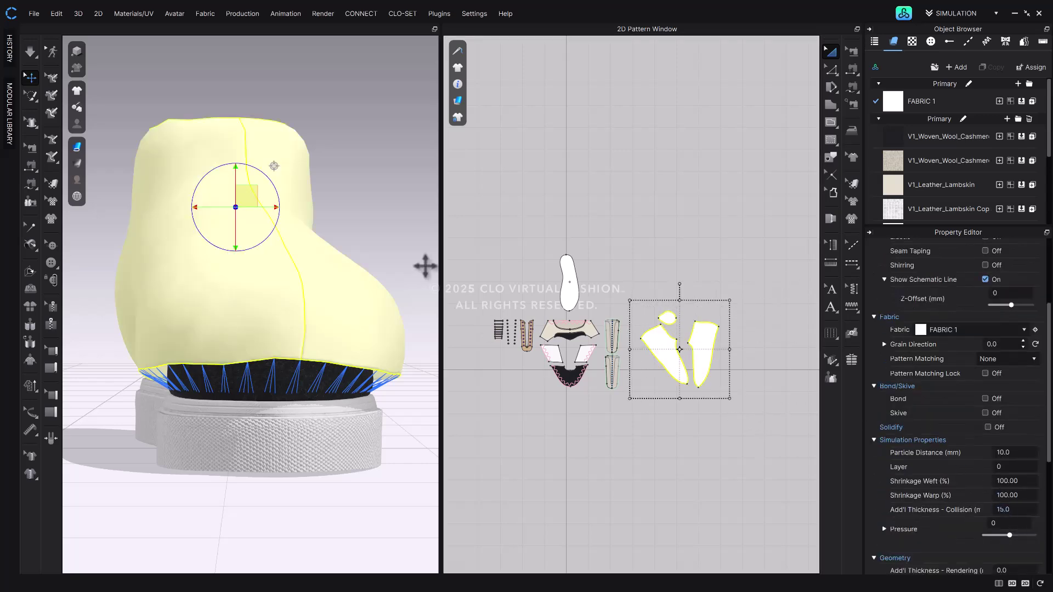
right_click(301, 235)
click(337, 96)
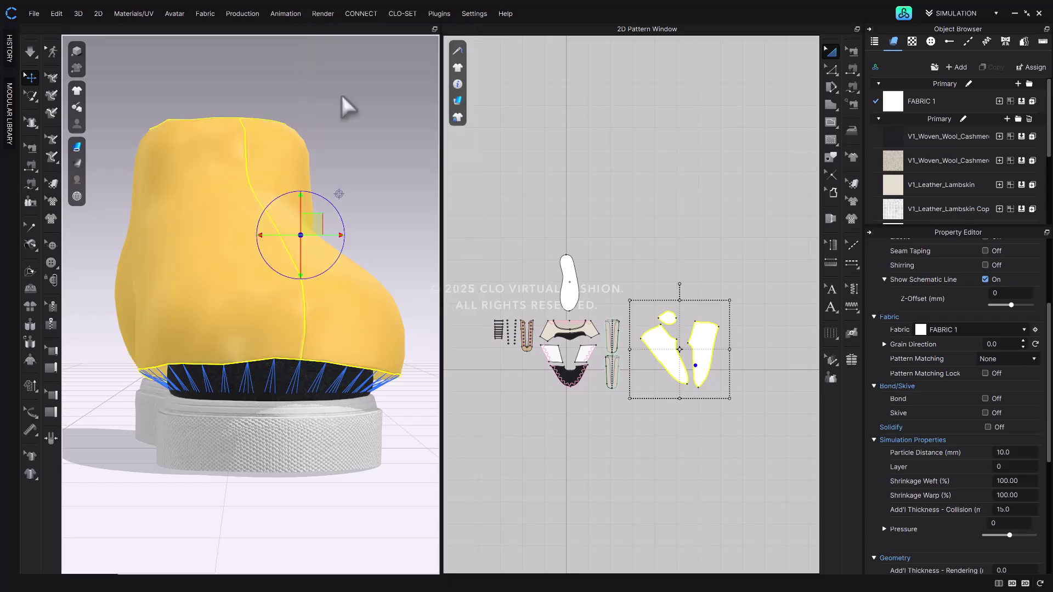
Freeze all of the shoe patterns, leaving the dummy patterns unfrozen
drag(483, 248, 625, 417)
right_click(341, 386)
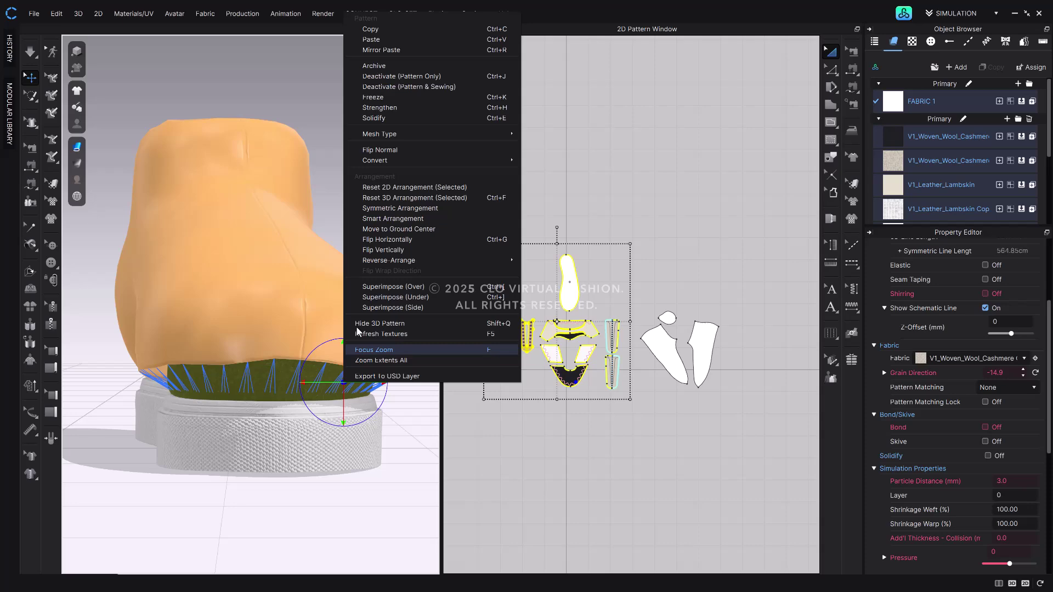
click(373, 97)
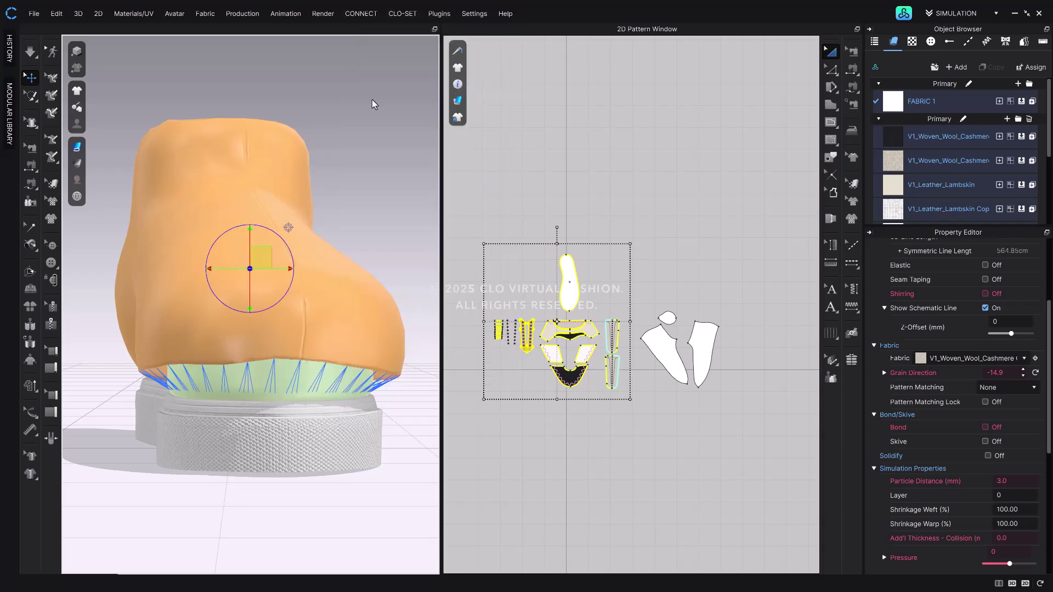
right_click(331, 439)
click(365, 370)
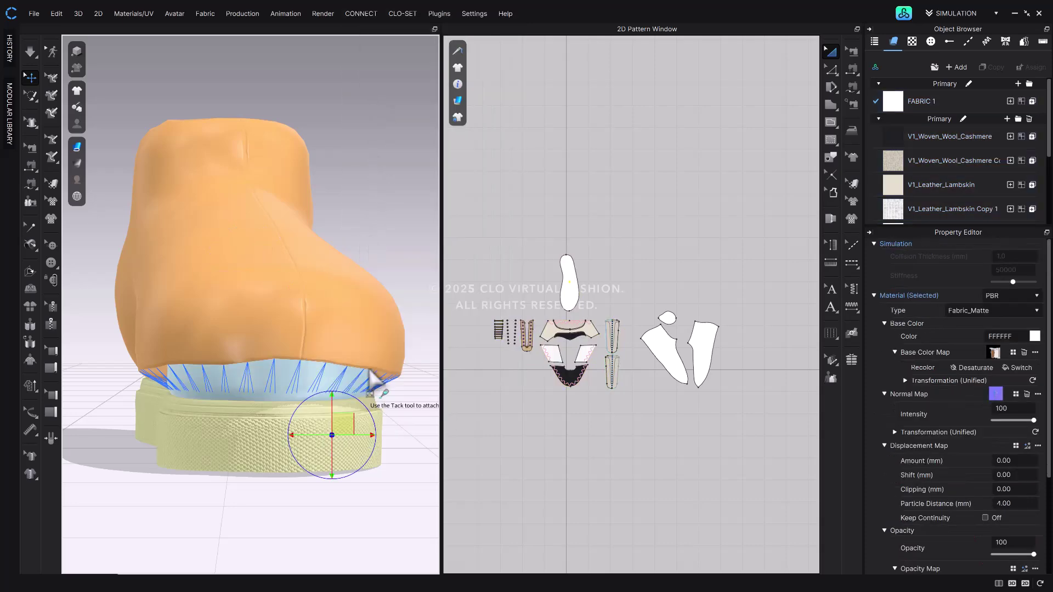
Simulate the dummy so it closes around the frozen shoe, tugging its surface into place above the outsole
click(408, 273)
key(space)
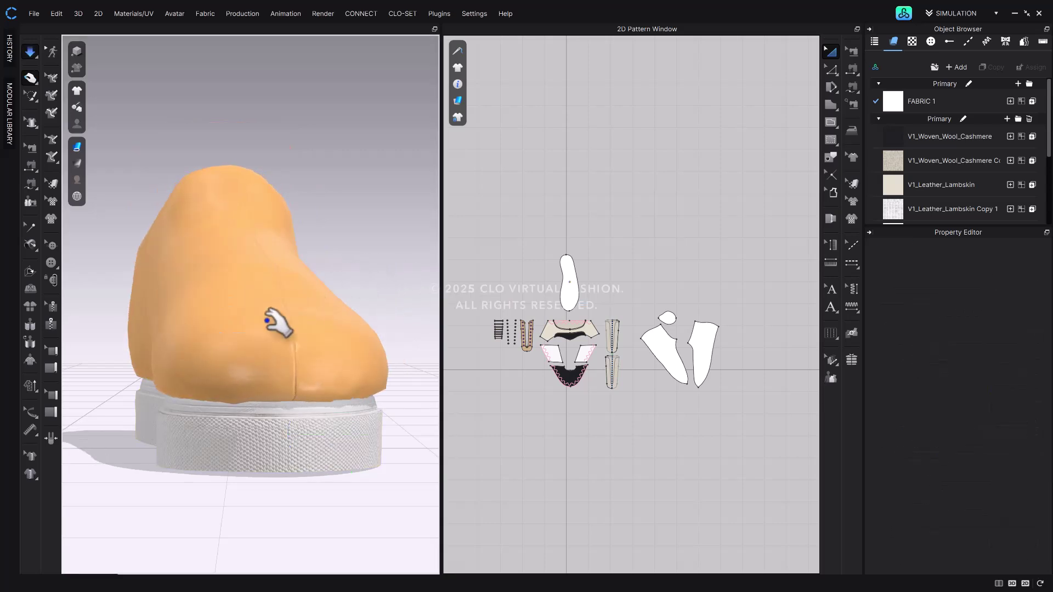
right_drag(249, 344, 242, 319)
scroll(301, 337, down, 5)
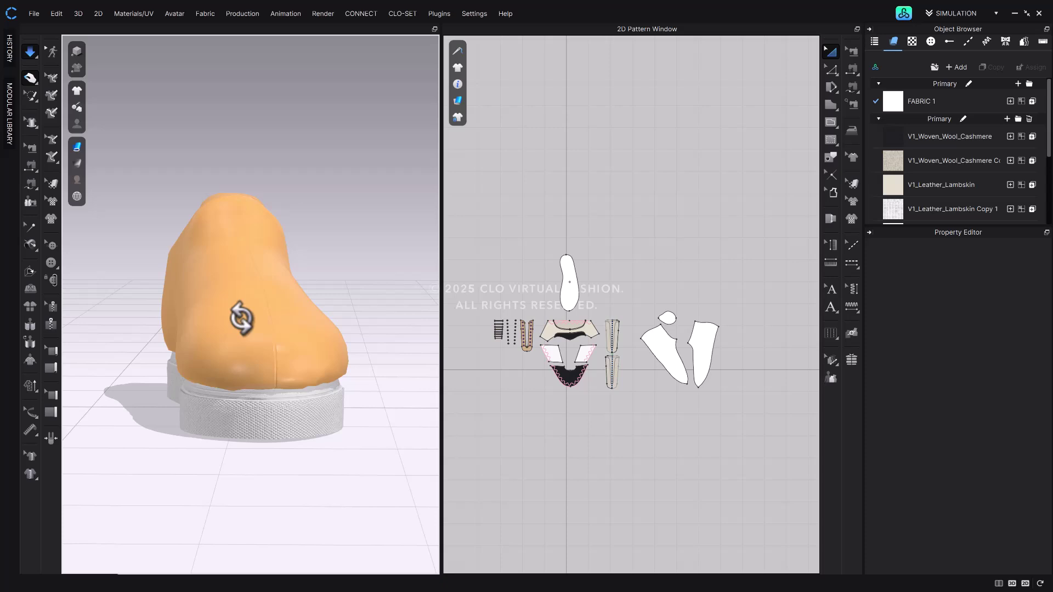
scroll(242, 318, up, 3)
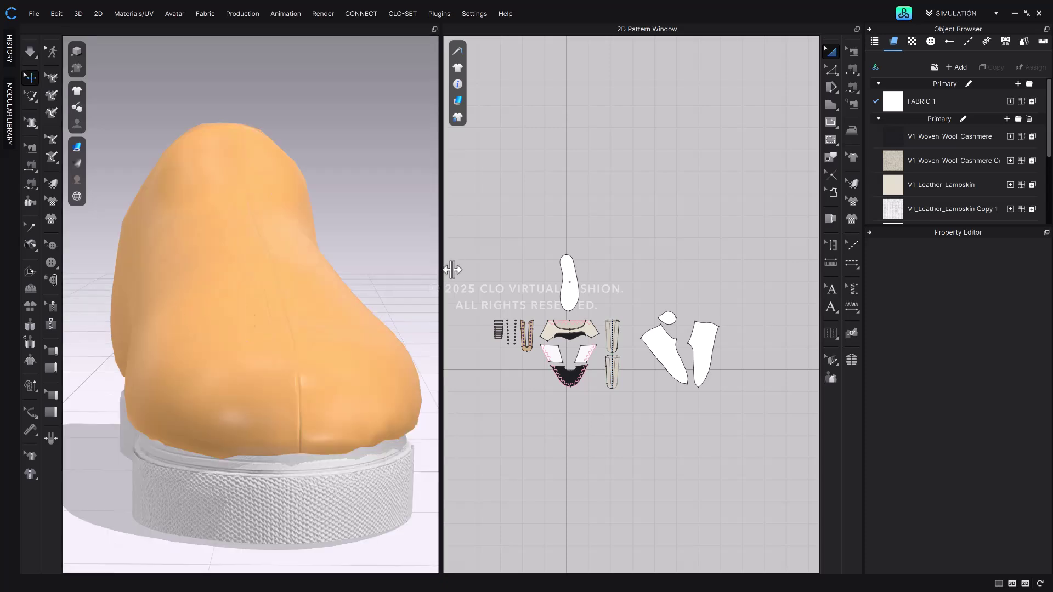
Remove the strengthening from the three dummy patterns
drag(636, 284, 747, 415)
right_click(327, 289)
click(362, 97)
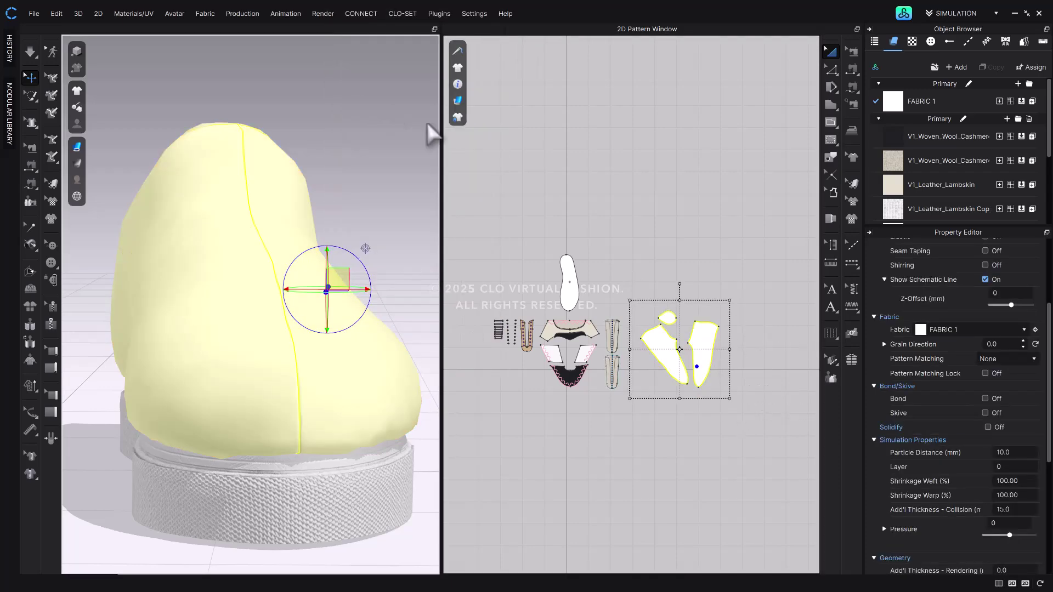
Make the dummy invisible by setting the opacity of its fabric, FABRIC 1, to 0
scroll(906, 165, down, 2)
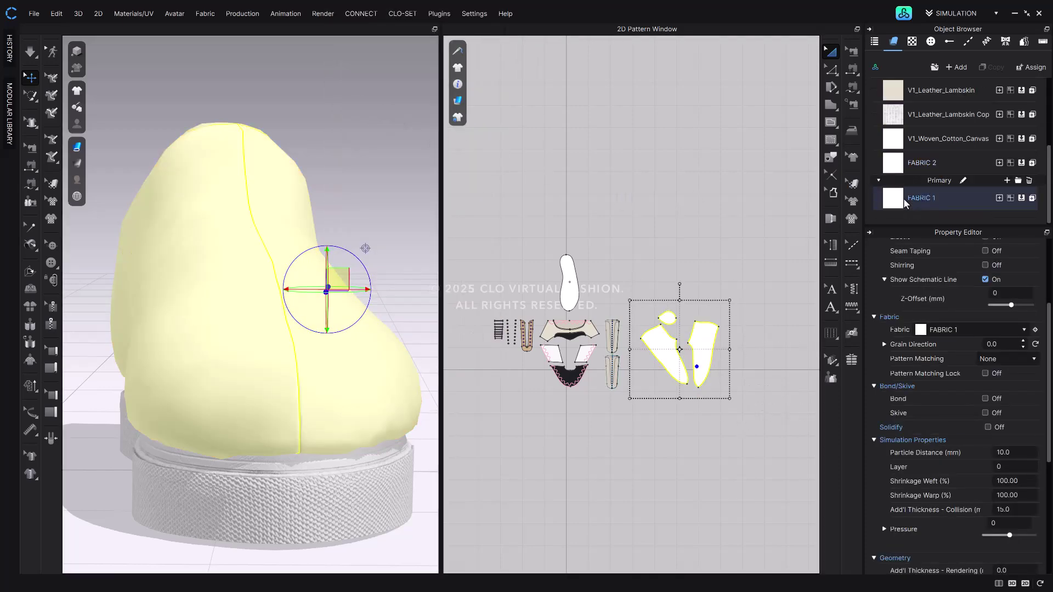
scroll(933, 454, down, 5)
click(998, 457)
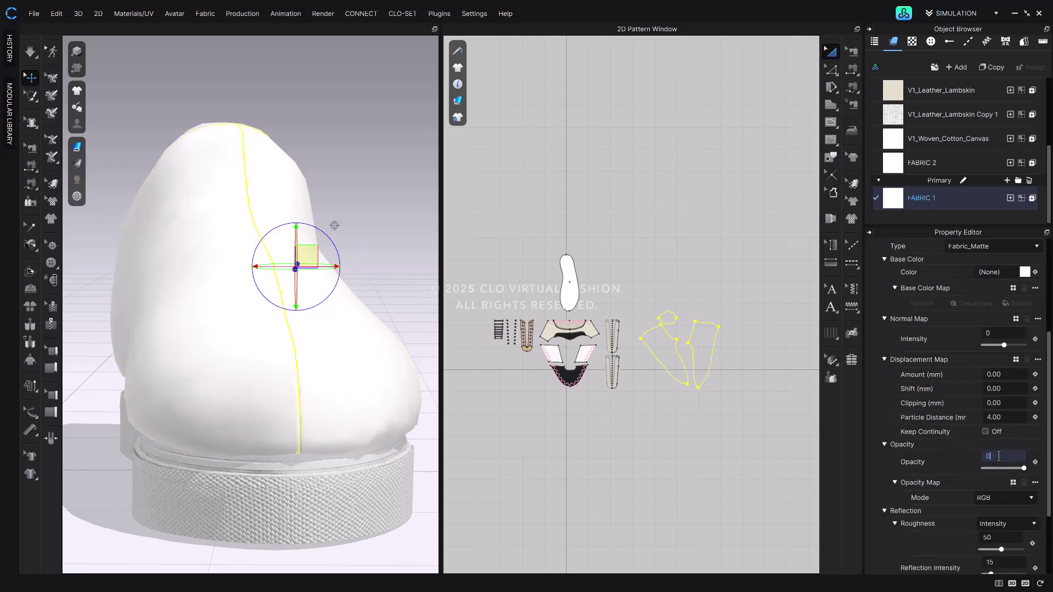
text(0)
key(Return)
click(698, 285)
Unfreeze all of the shoe patterns
drag(476, 225, 597, 421)
right_click(296, 323)
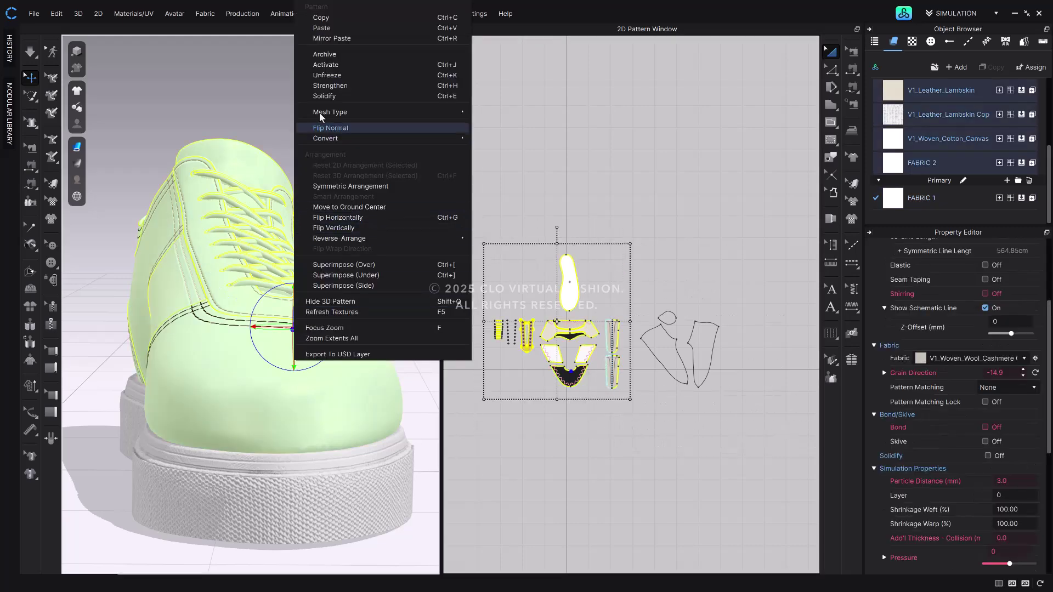
click(327, 64)
click(372, 145)
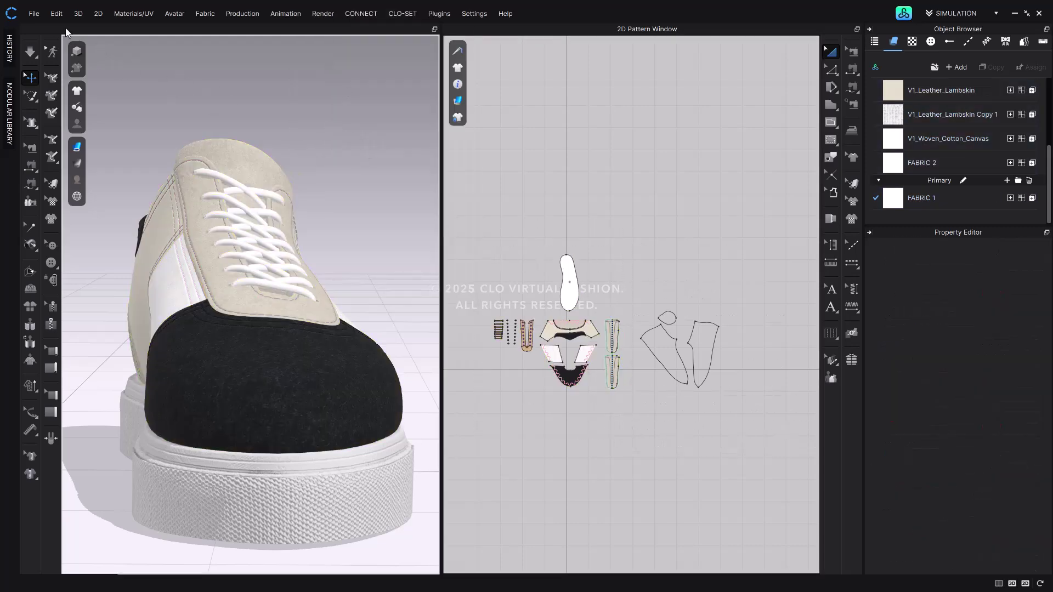
Save the shoe project and start a new empty project
click(34, 13)
mouse_move(51, 71)
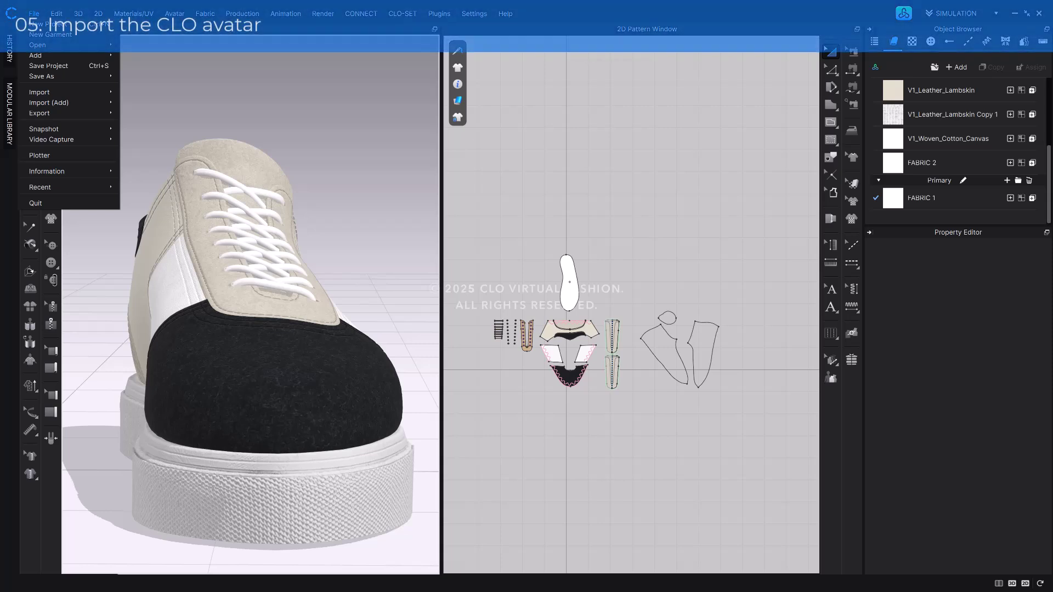
key(Escape)
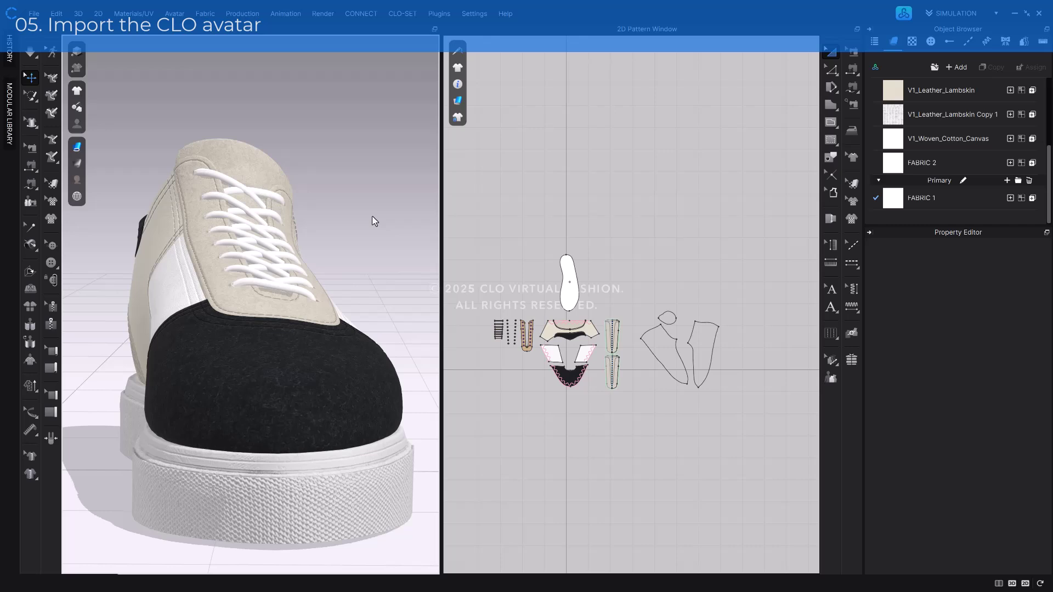
key(ctrl+n)
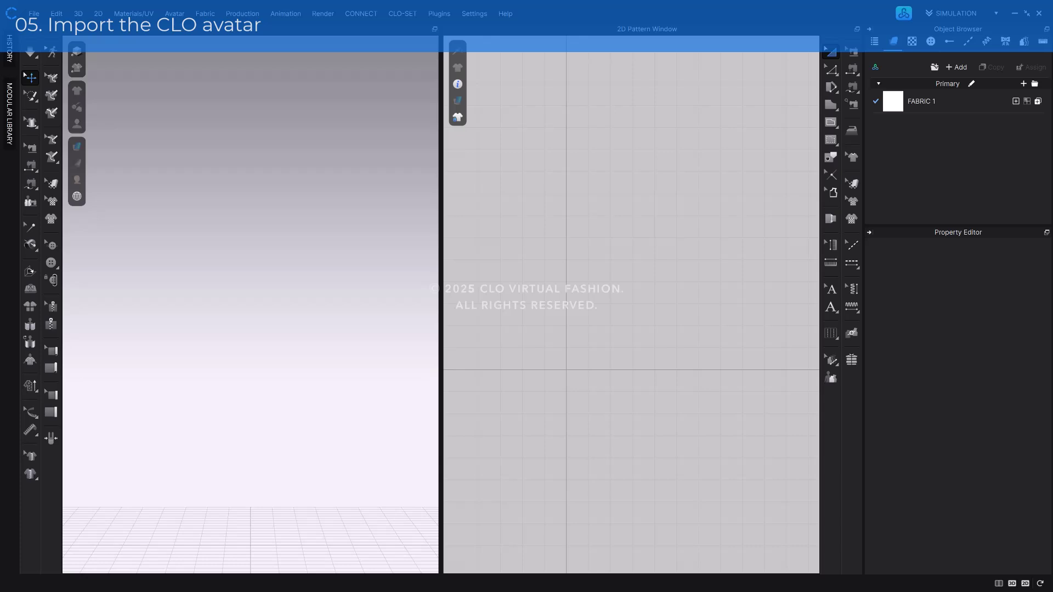
Load the female avatar FV2.1_Mia from the library and remove its default heels
click(904, 14)
click(339, 225)
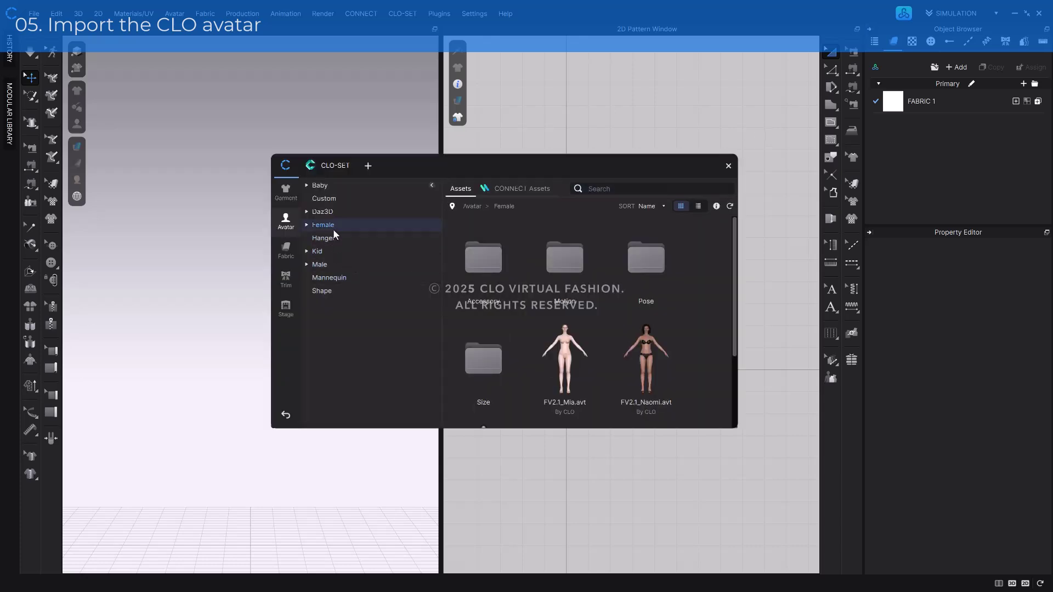
double_click(545, 344)
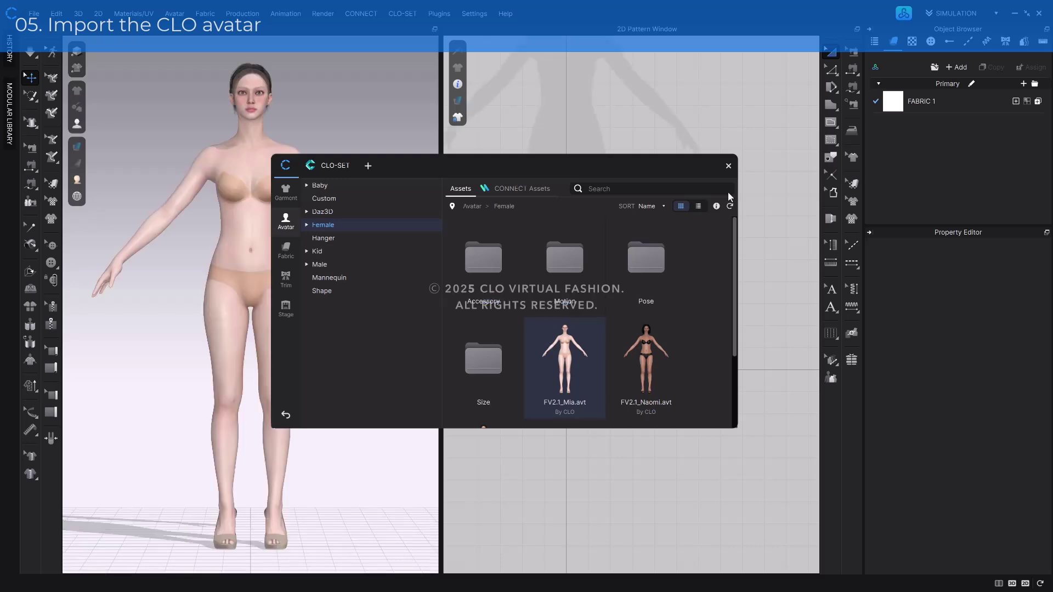
click(729, 166)
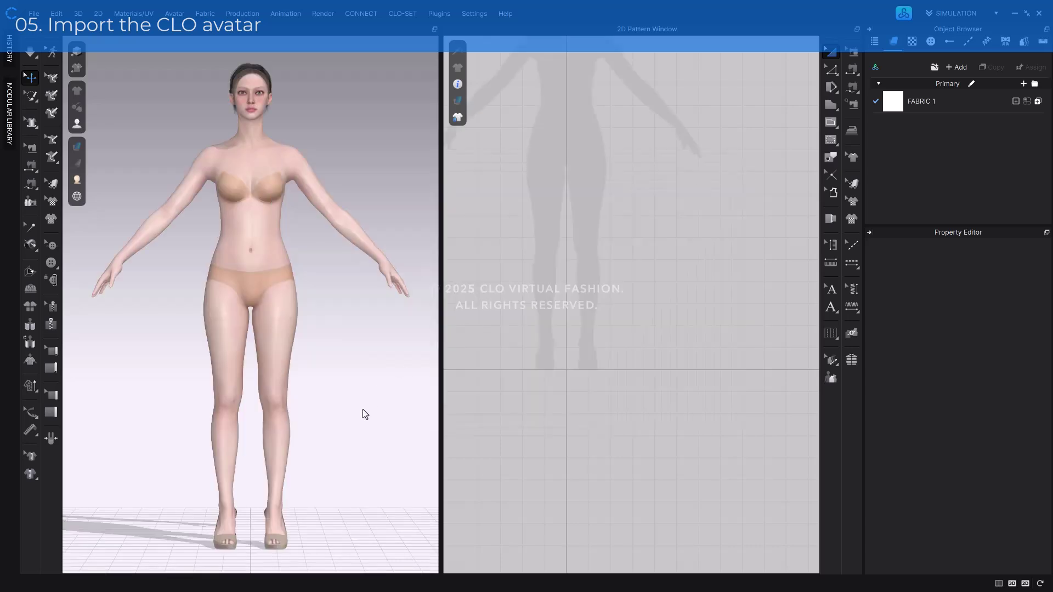
right_click(284, 540)
click(317, 374)
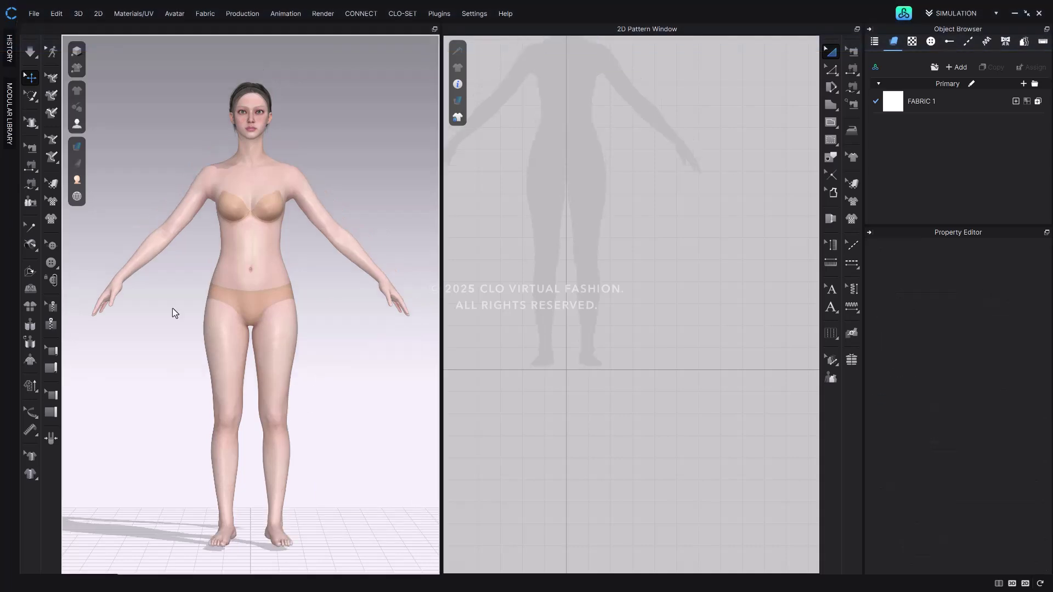
Bring the saved sneaker project into the avatar scene using the Add load type
drag(223, 301, 356, 282)
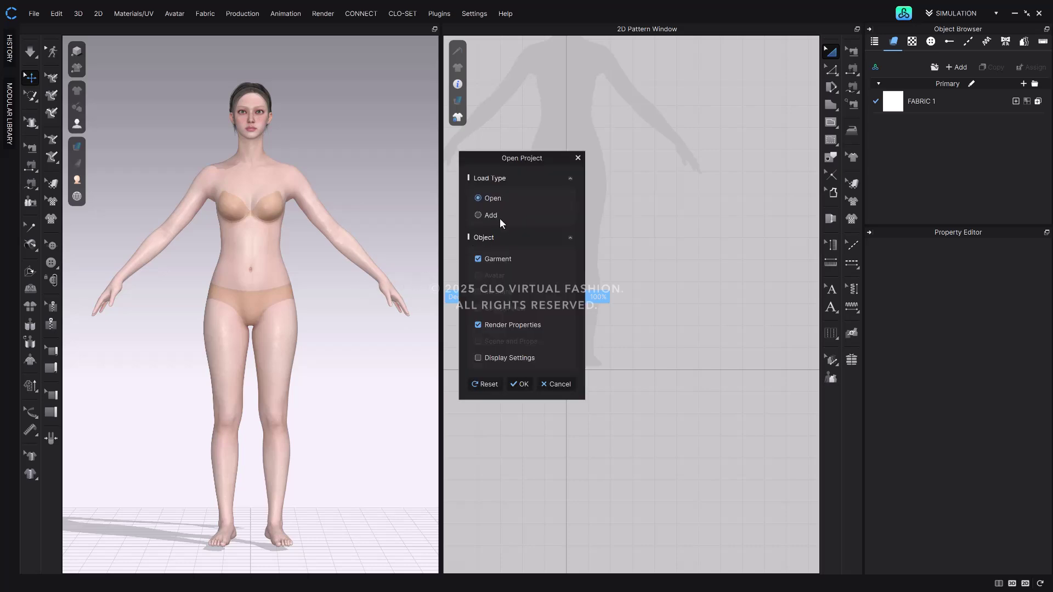
click(478, 216)
click(532, 486)
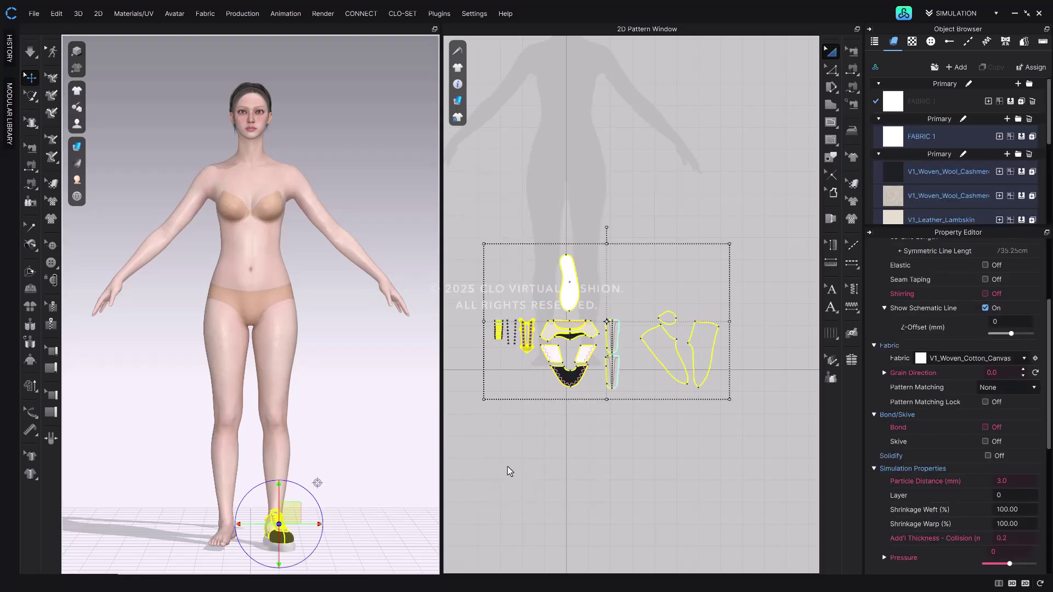
Convert the sneaker patterns to an avatar accessory, choosing Shoes as the accessory type with Flats
right_drag(353, 446, 302, 366)
scroll(303, 367, up, 10)
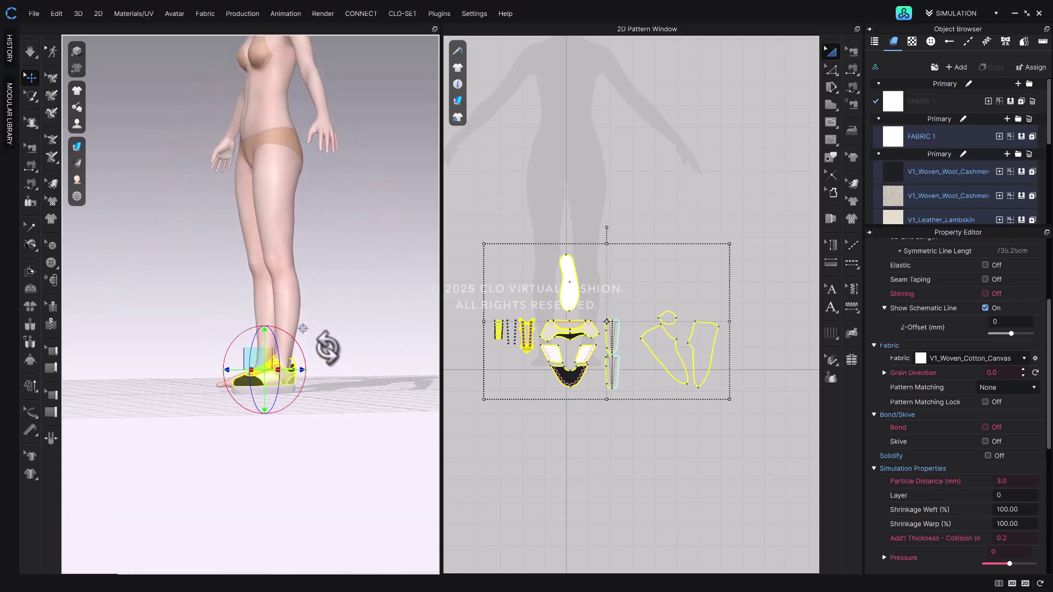
right_drag(261, 289, 311, 292)
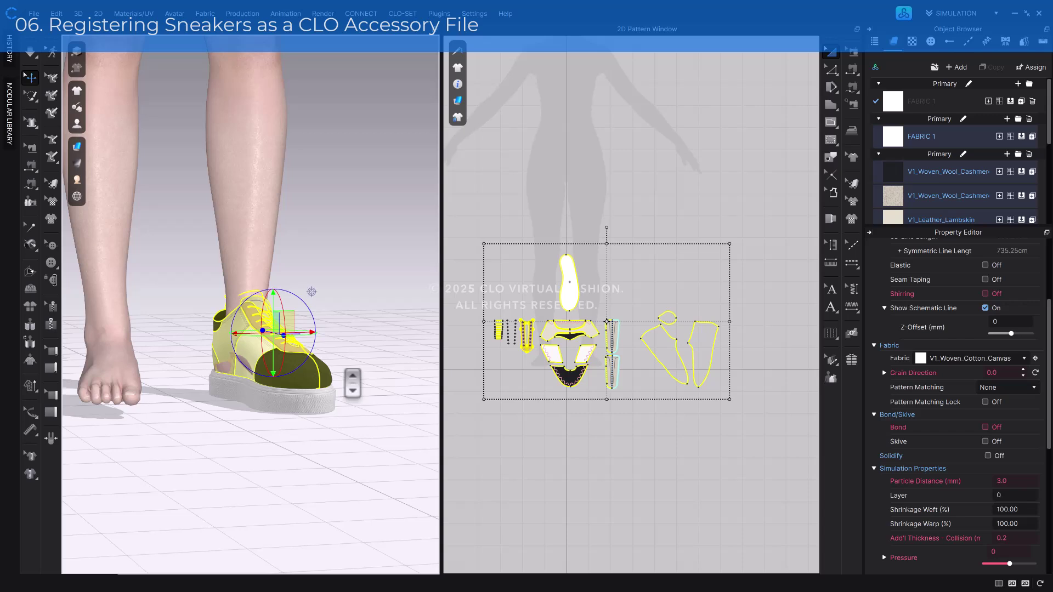
right_click(293, 363)
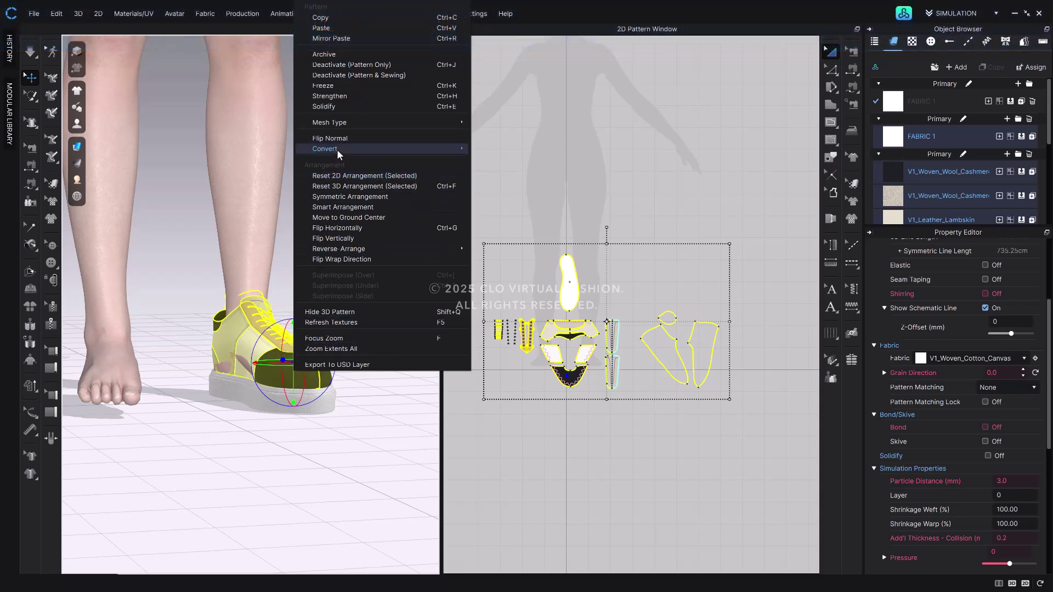
mouse_move(337, 149)
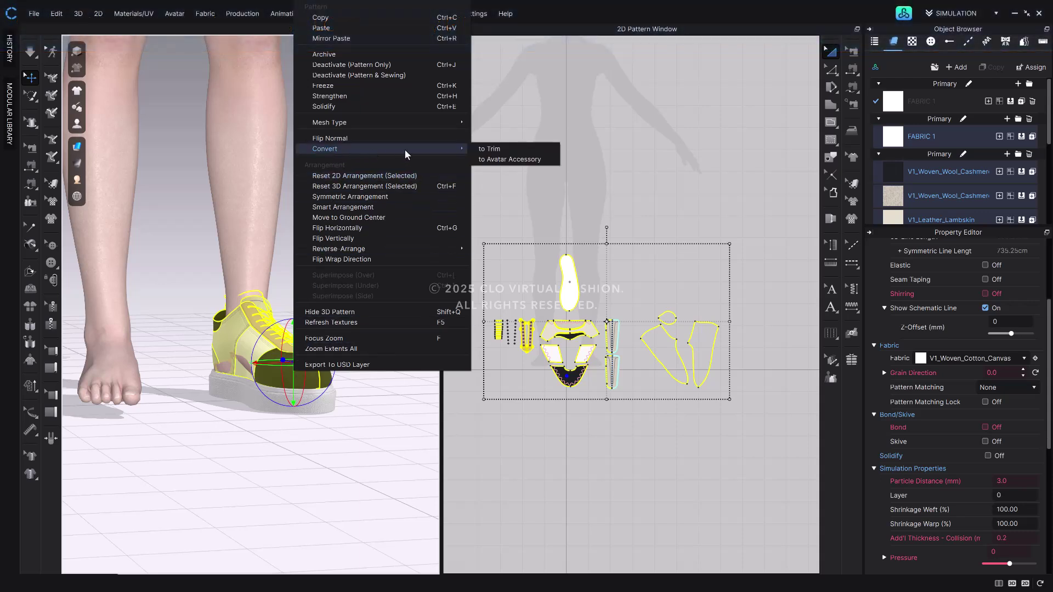
click(505, 161)
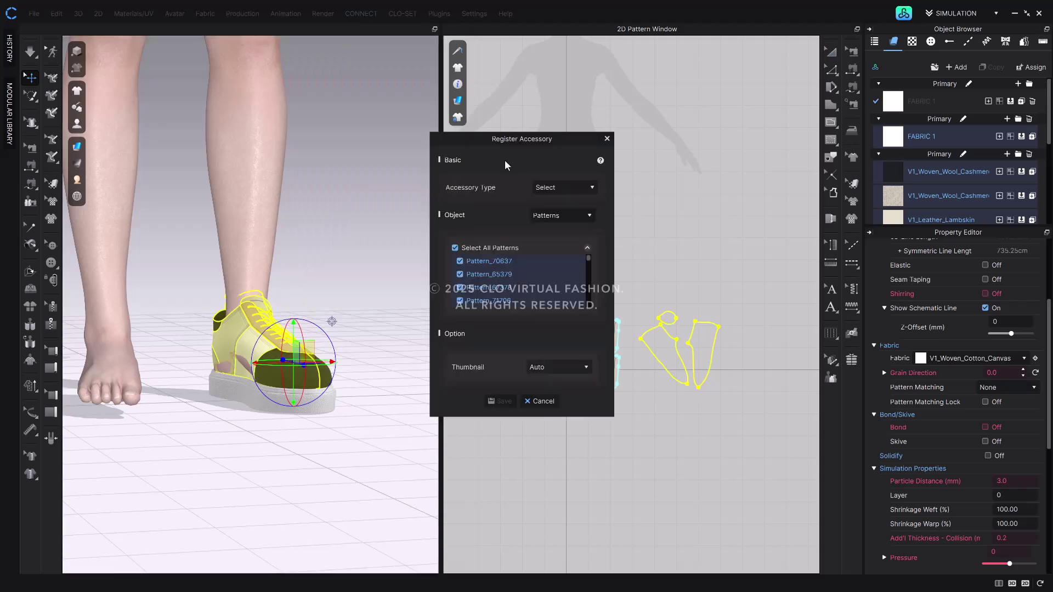
click(551, 189)
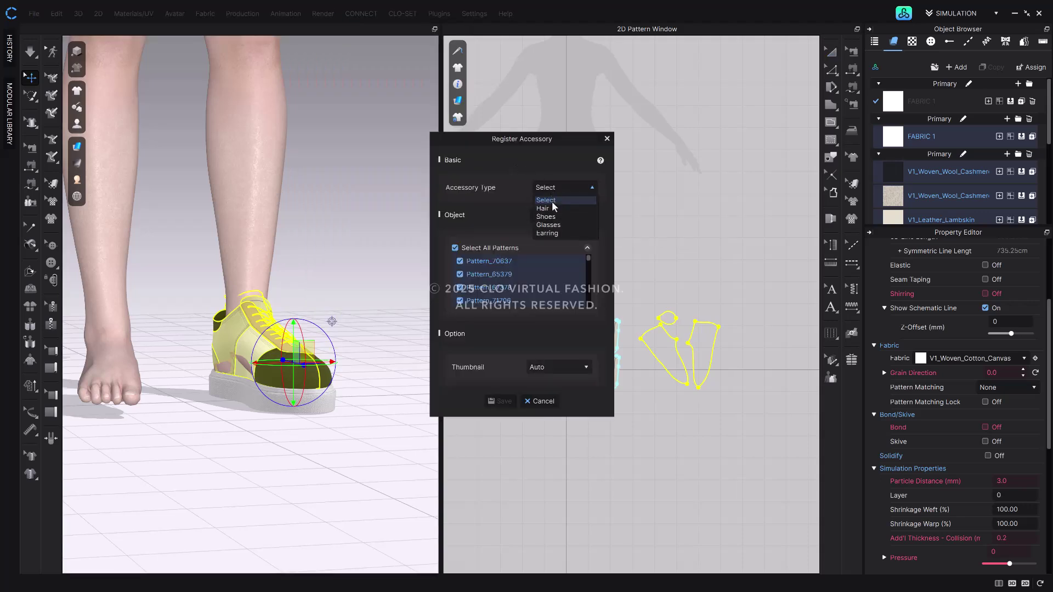
click(552, 217)
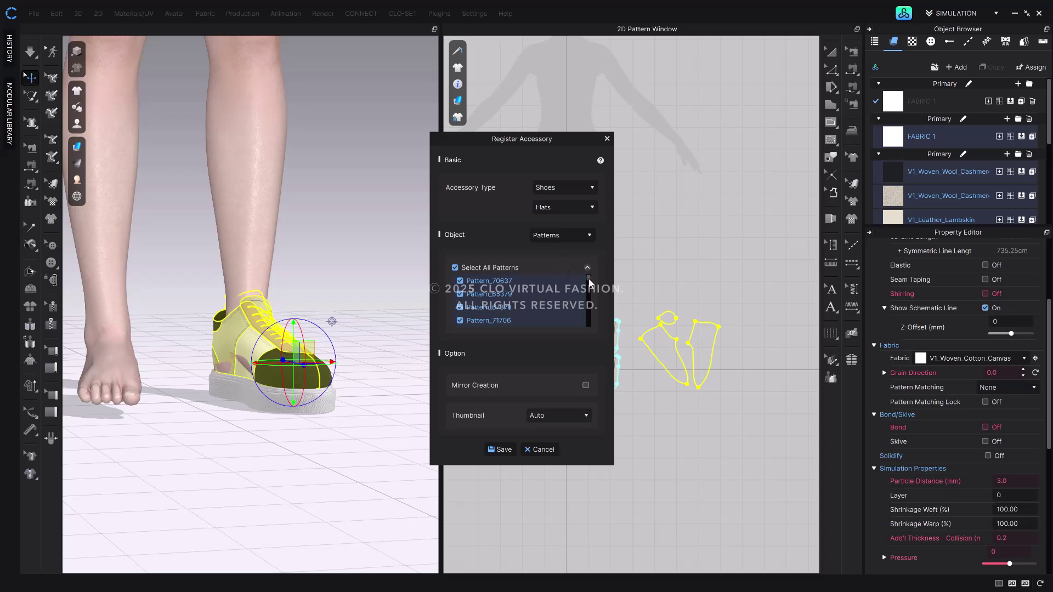
Review the patterns included in the accessory registration and inspect the sneaker on the avatar's foot from the side
scroll(582, 305, down, 4)
scroll(583, 305, down, 4)
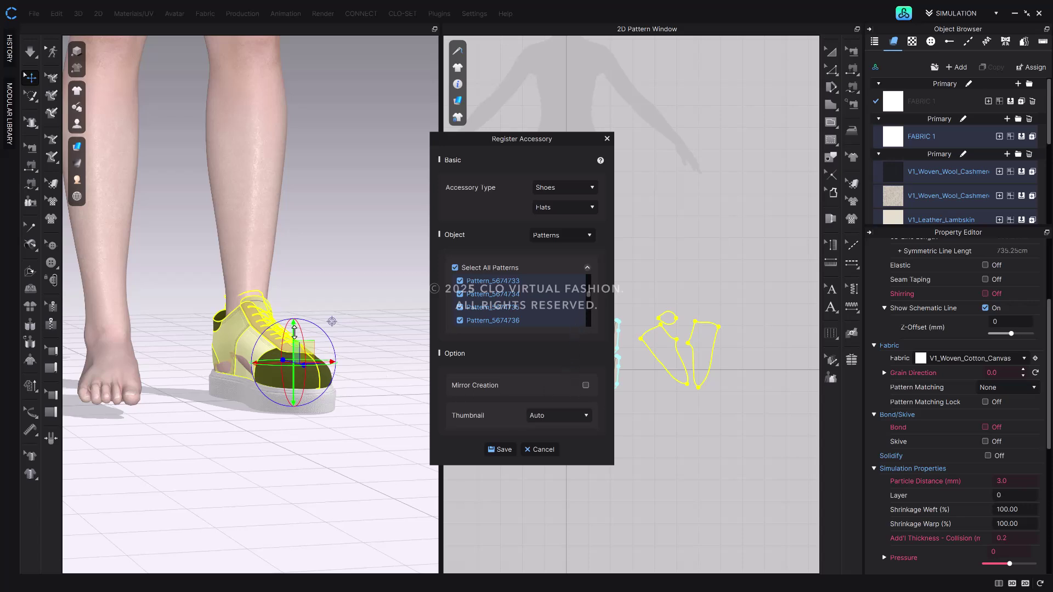
drag(292, 345, 291, 354)
right_drag(291, 354, 216, 360)
scroll(216, 360, up, 3)
middle_drag(369, 352, 258, 346)
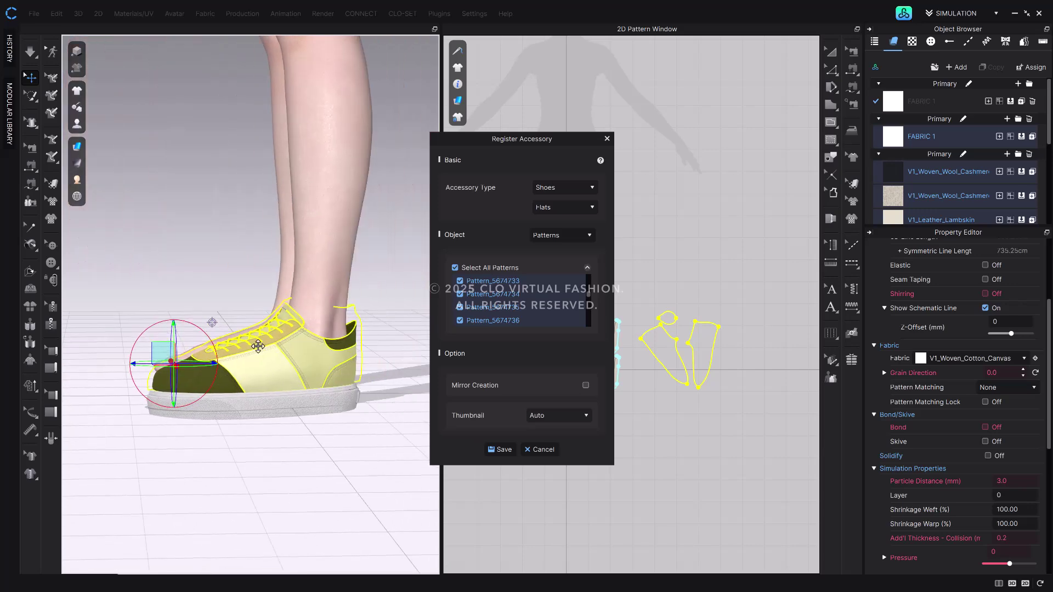
Enable Mirror Creation in the accessory registration to add a matching sneaker to the other foot
right_drag(258, 347, 117, 336)
middle_drag(116, 335, 276, 354)
right_drag(275, 354, 278, 364)
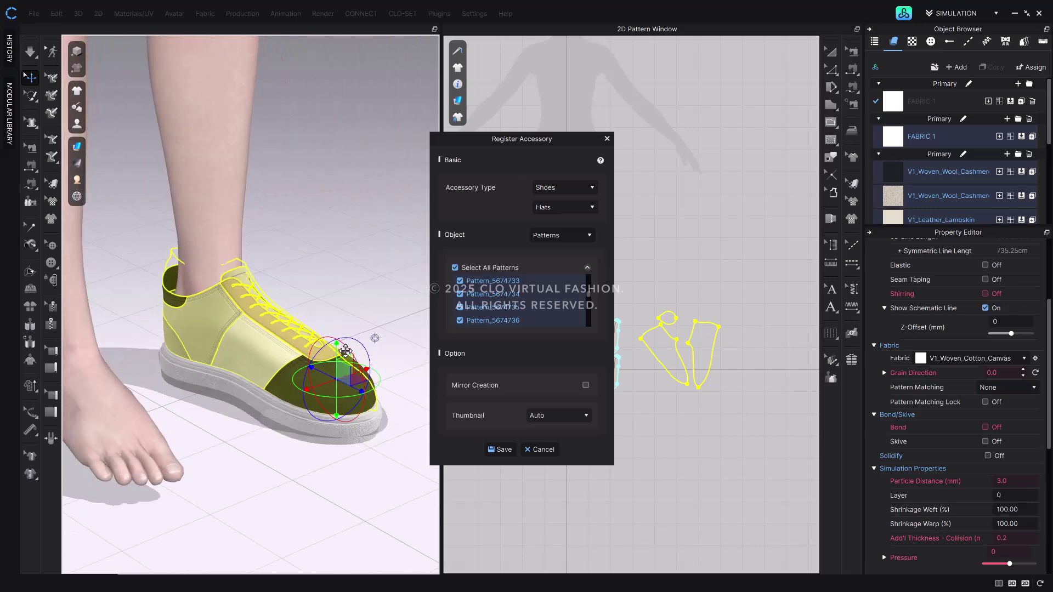
drag(336, 350, 335, 352)
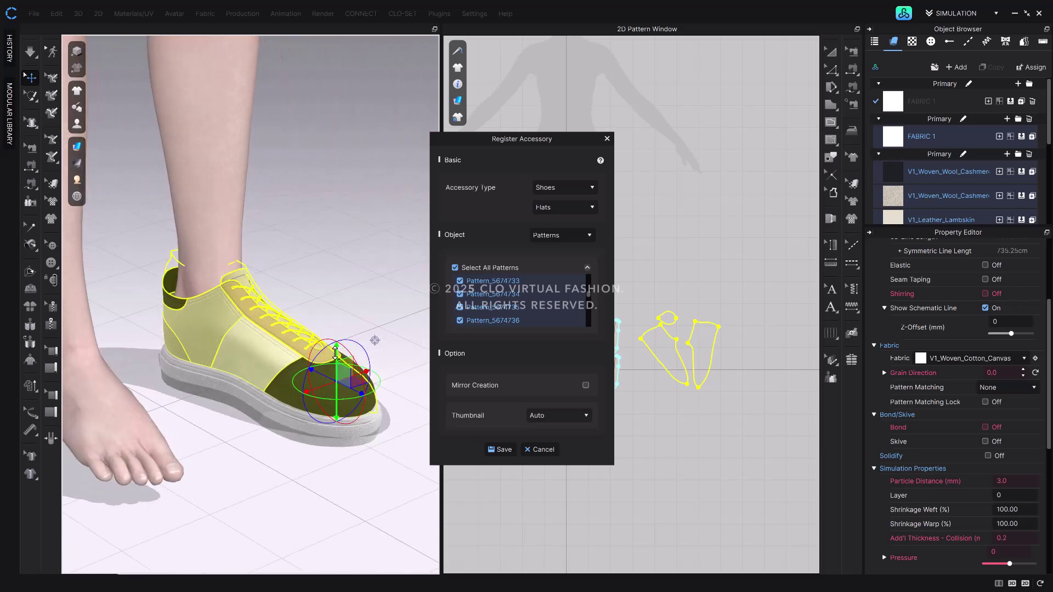
click(586, 385)
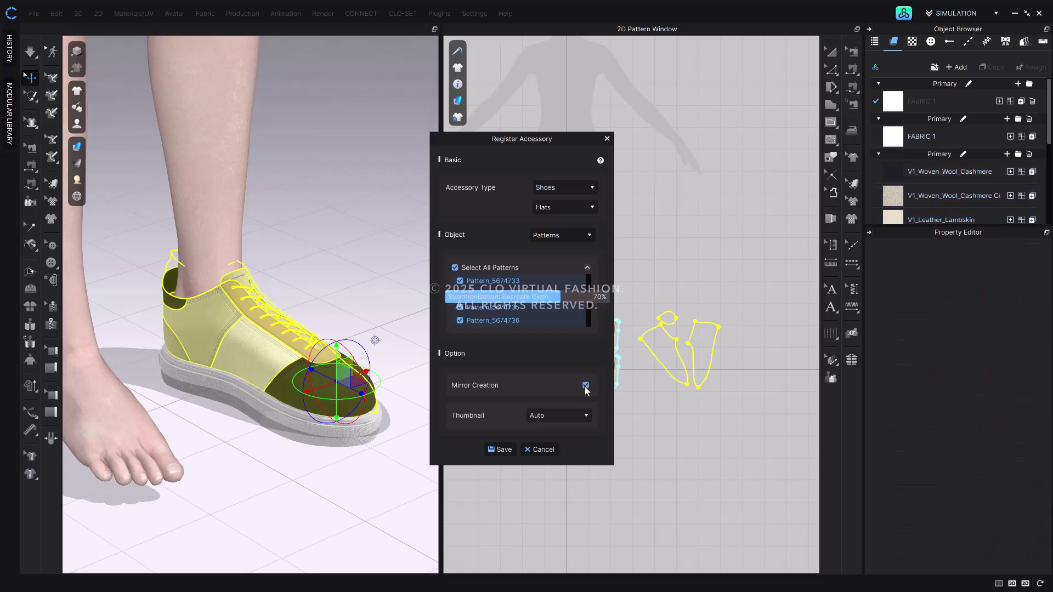
scroll(307, 403, down, 2)
right_drag(318, 387, 300, 373)
middle_drag(276, 363, 310, 370)
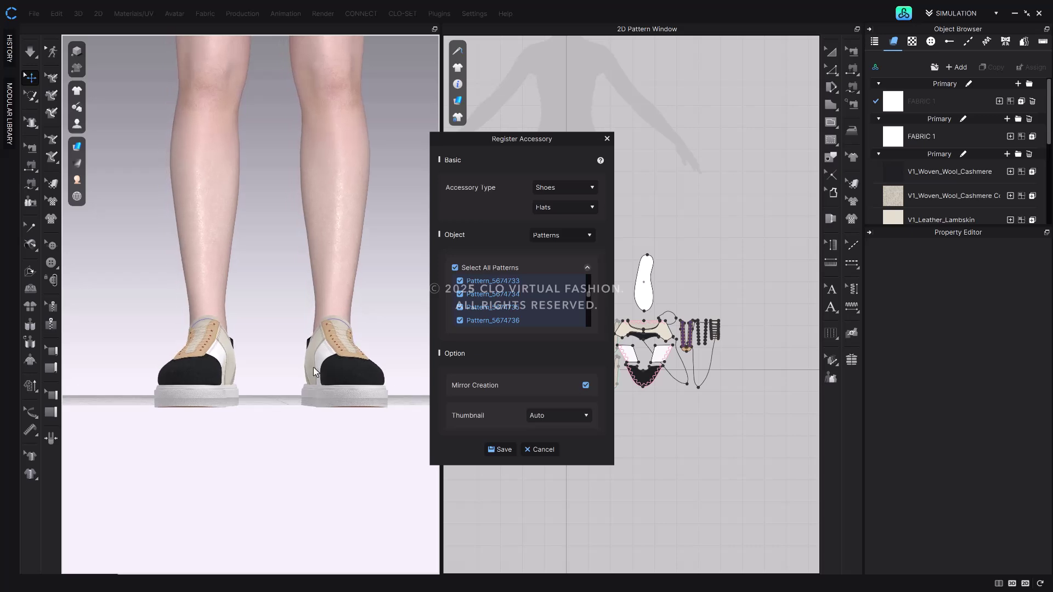
Set the garment rendering style to Thick Textured Surface and save the shoe accessory registration
click(77, 144)
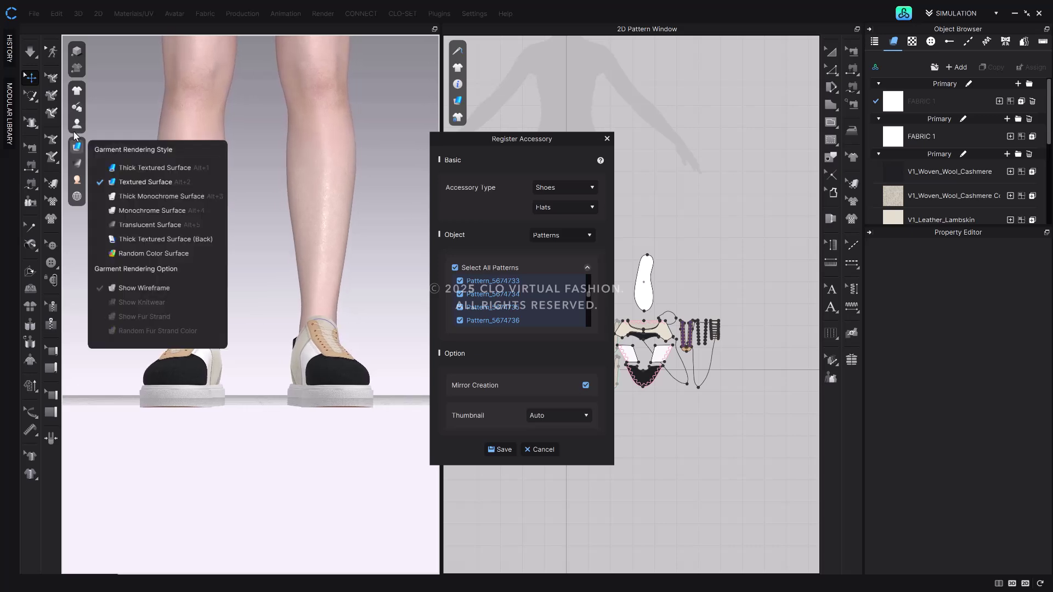
click(113, 170)
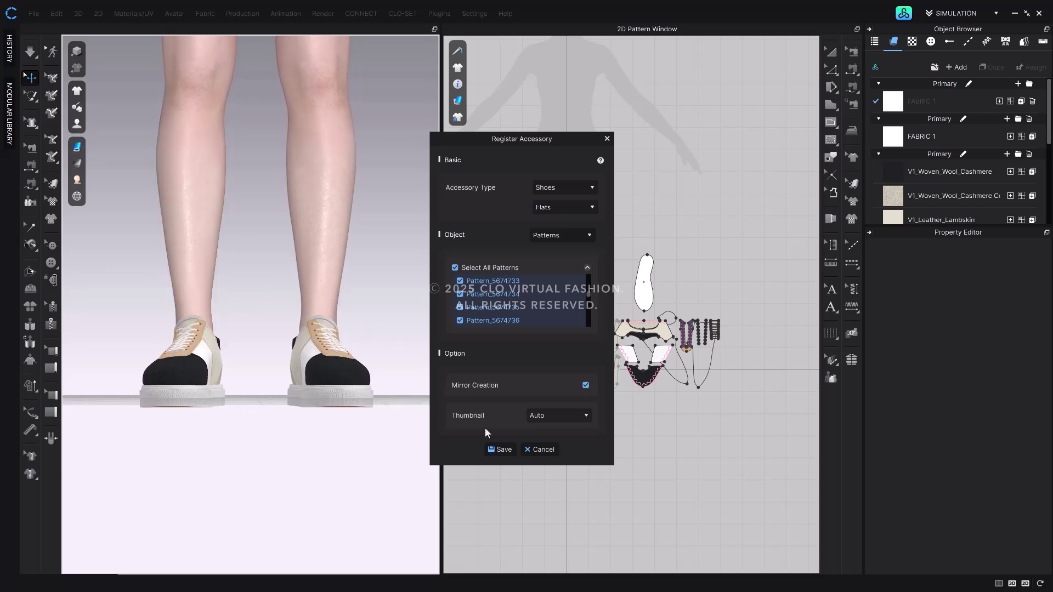
click(500, 450)
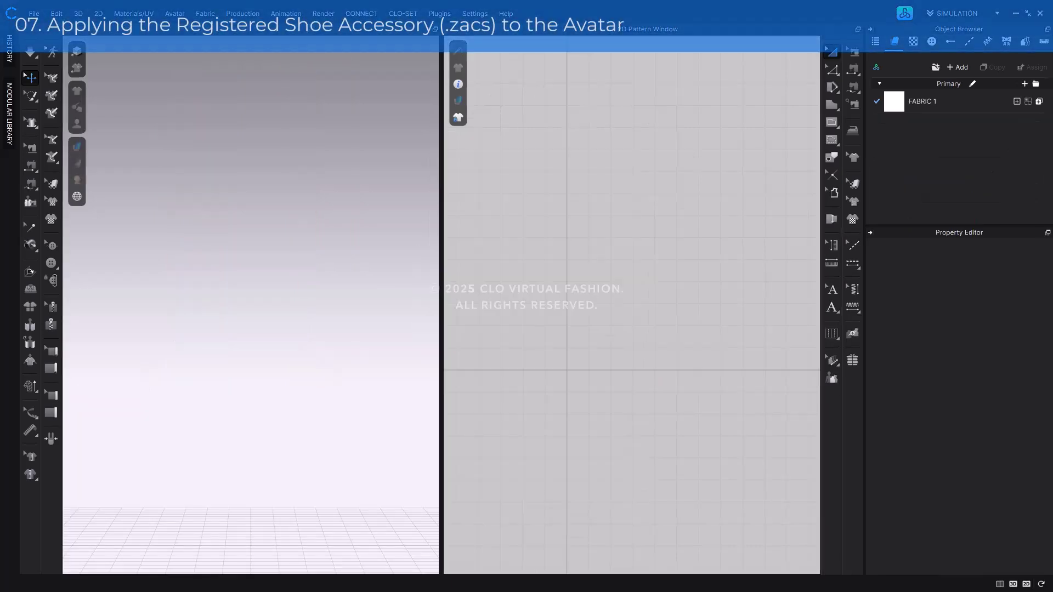
Load the female avatar FV2.1_Mia from the library into the empty scene
click(902, 15)
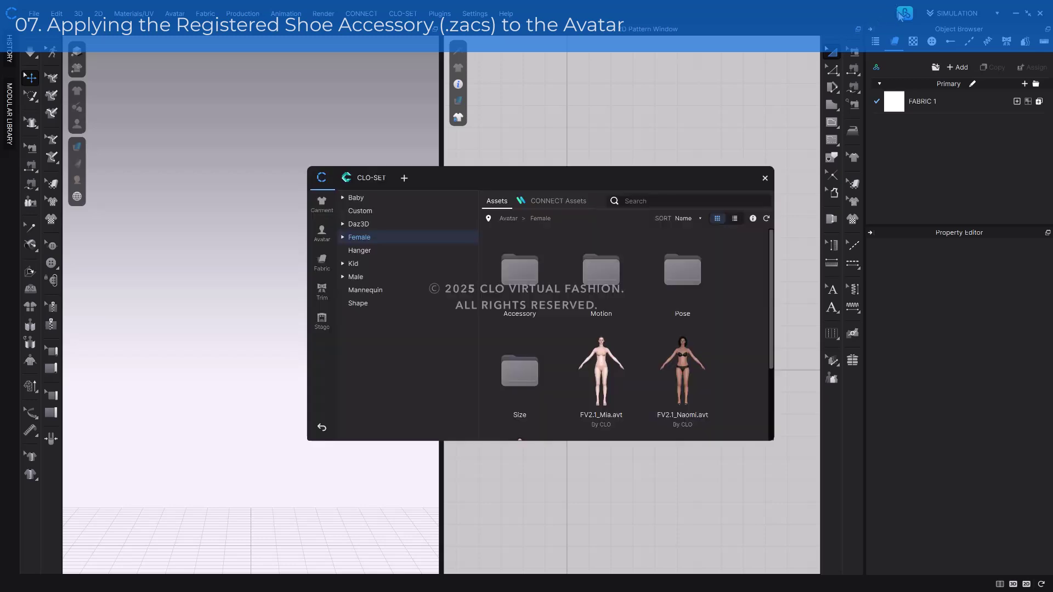
double_click(610, 368)
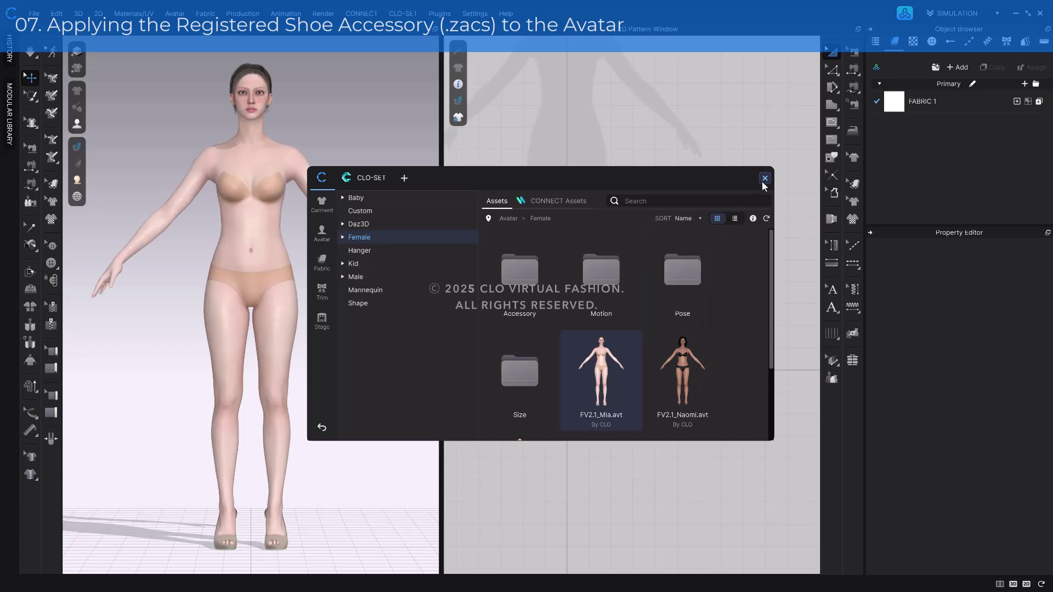
drag(735, 180, 797, 176)
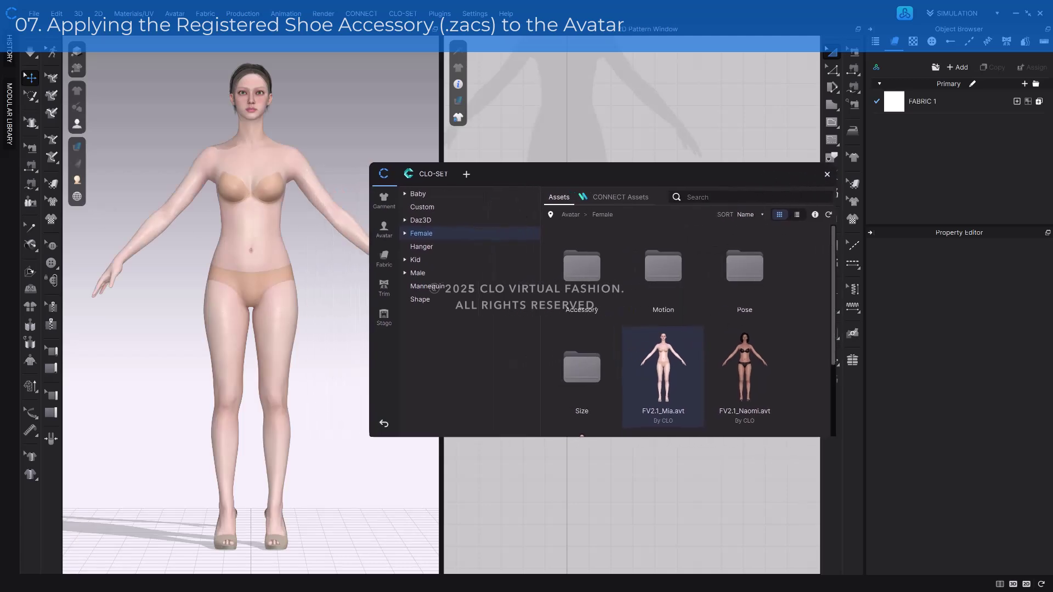
Apply the registered sneaker accessory file (.zacs) to the avatar in place of the default heels
drag(53, 219, 309, 328)
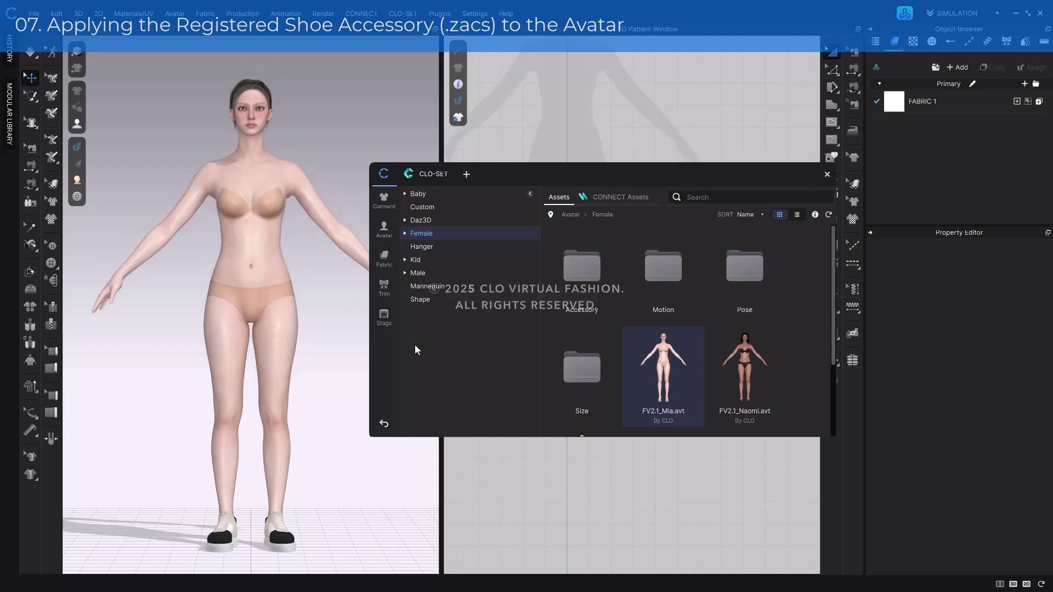
scroll(283, 398, up, 5)
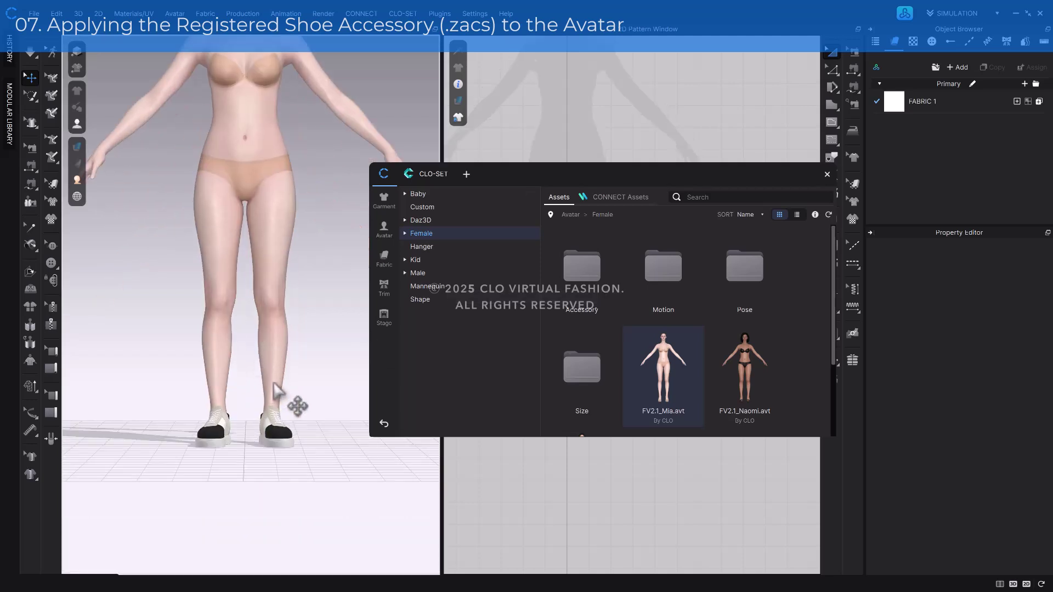
mouse_move(329, 438)
right_down()
mouse_move(263, 418)
mouse_move(260, 428)
mouse_move(322, 423)
right_up()
Apply the FV2_Standing_03 pose to the avatar's full body with Pose Only, maintaining avatar size
double_click(738, 282)
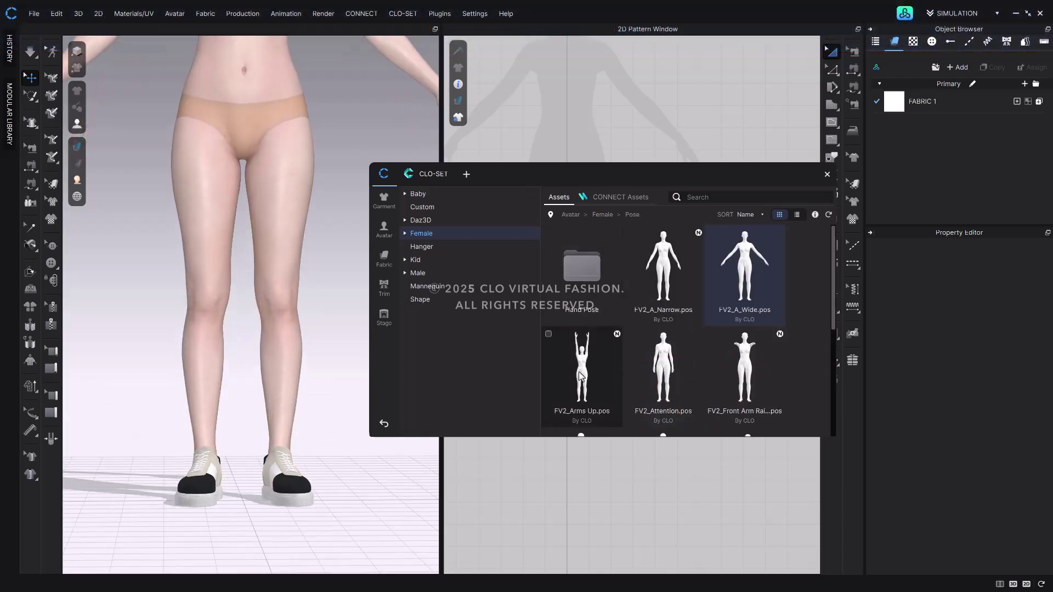
click(608, 386)
scroll(598, 384, down, 5)
double_click(589, 384)
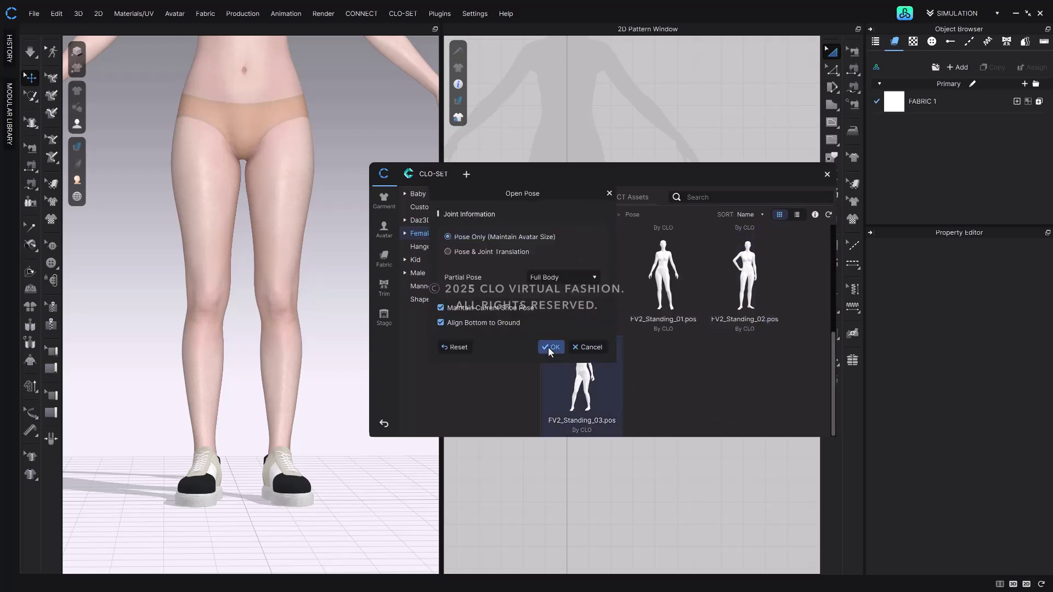
click(549, 348)
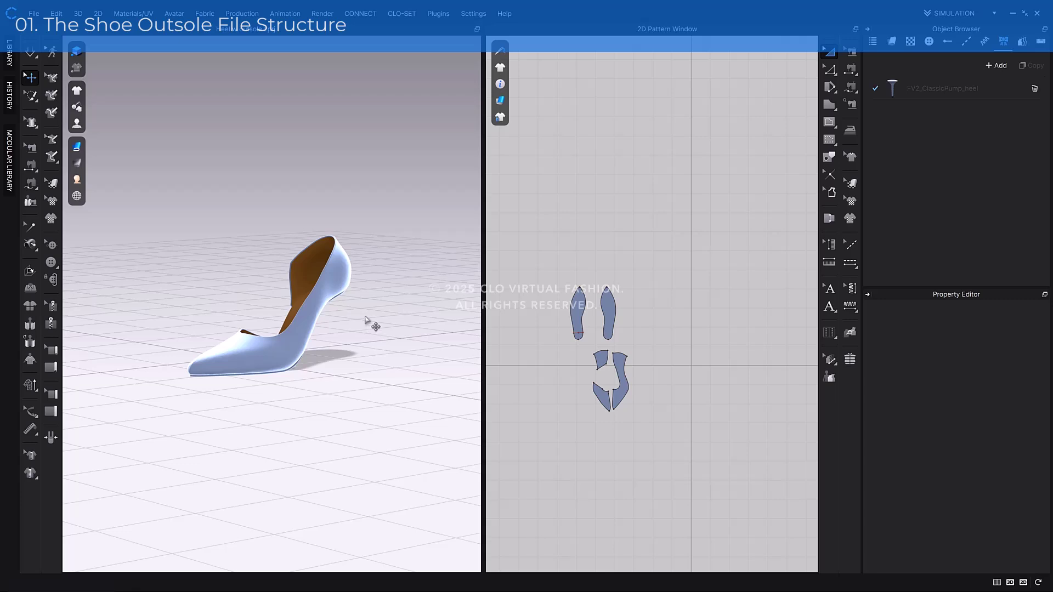
Import the FV2_ClassicPump_heel trim into the pump scene at its Original position and inspect it under the shoe
right_drag(362, 337, 121, 337)
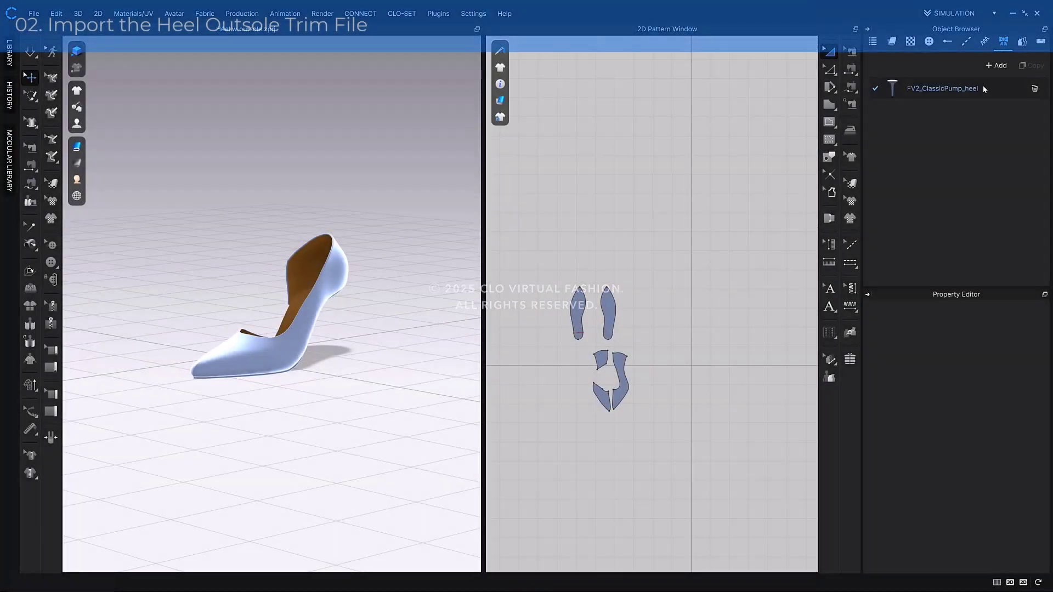
click(984, 89)
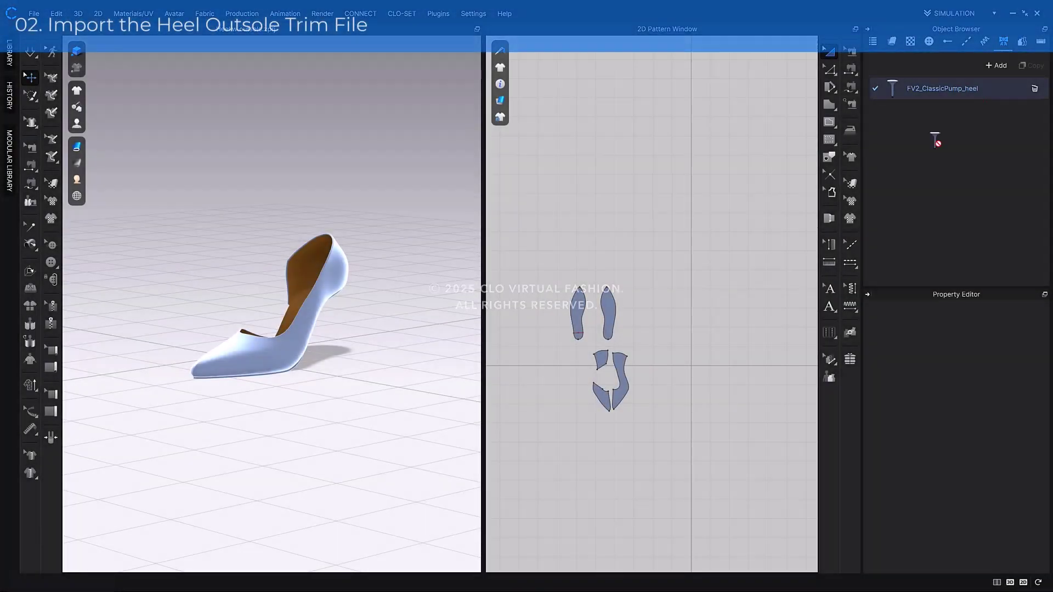
click(382, 312)
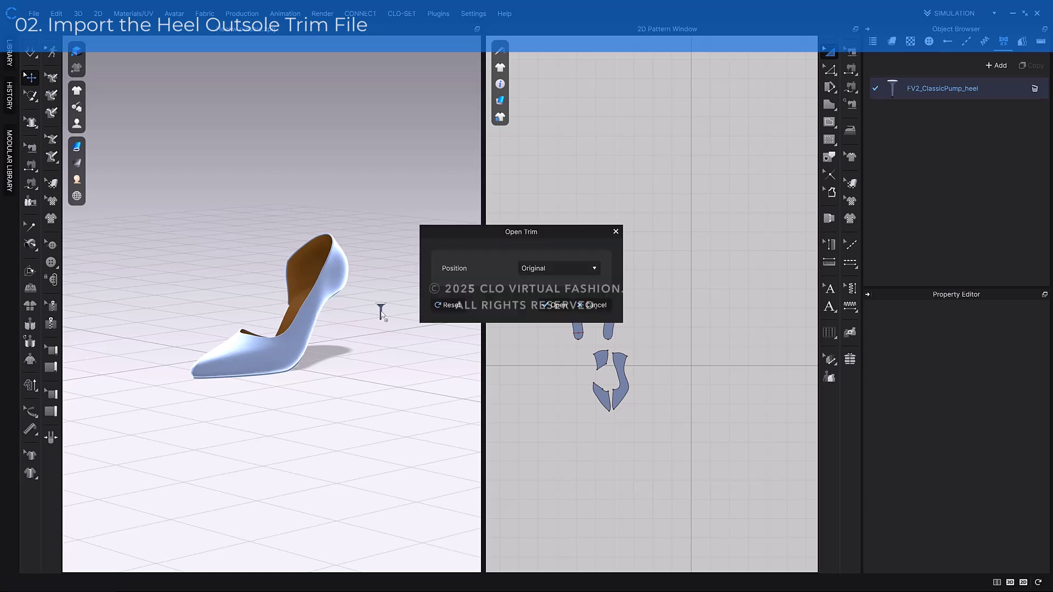
click(549, 305)
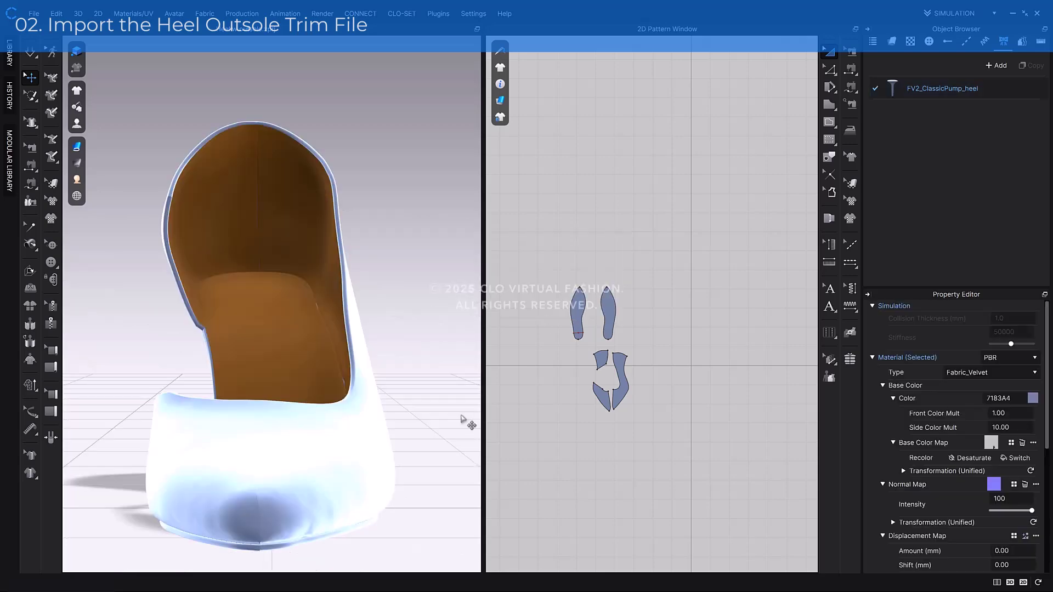
right_drag(425, 308, 389, 314)
scroll(410, 313, down, 3)
middle_drag(409, 313, 235, 322)
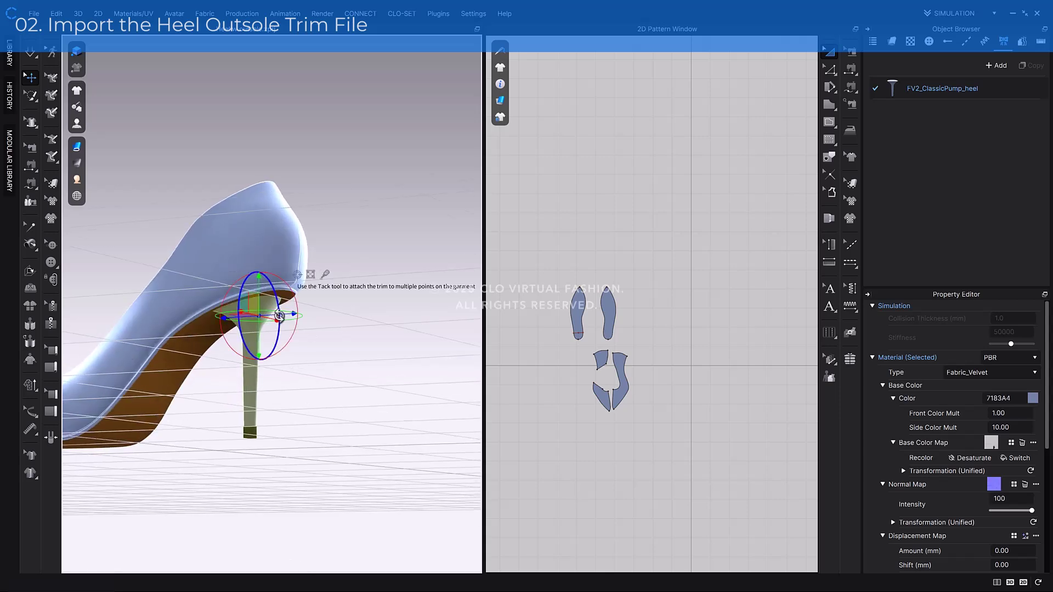
Try adjusting the heel trim's height with the scale gizmo in the side view
drag(279, 317, 293, 313)
right_drag(283, 338, 299, 323)
key(6)
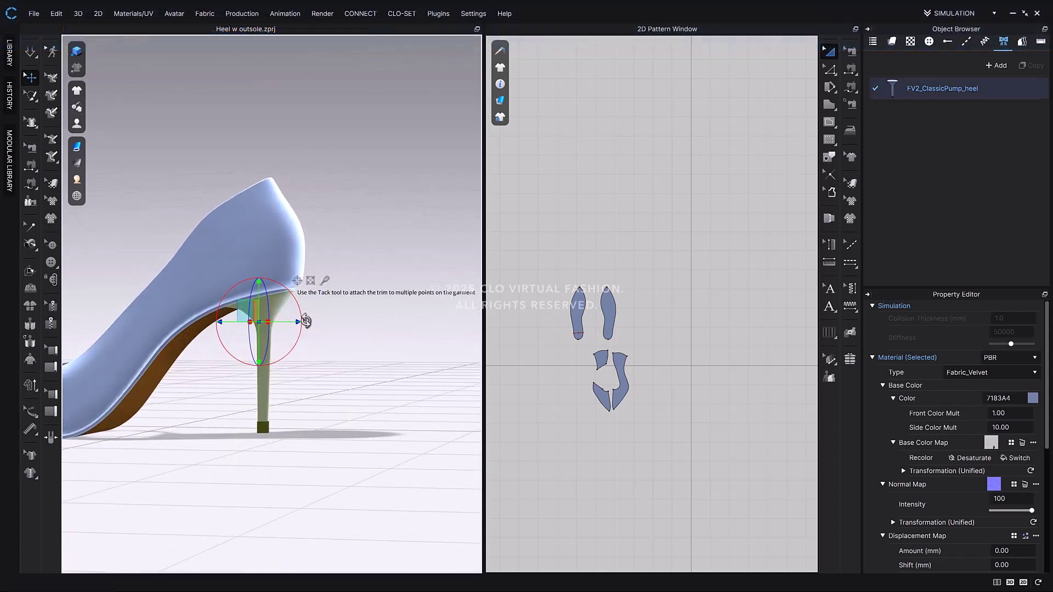
click(311, 282)
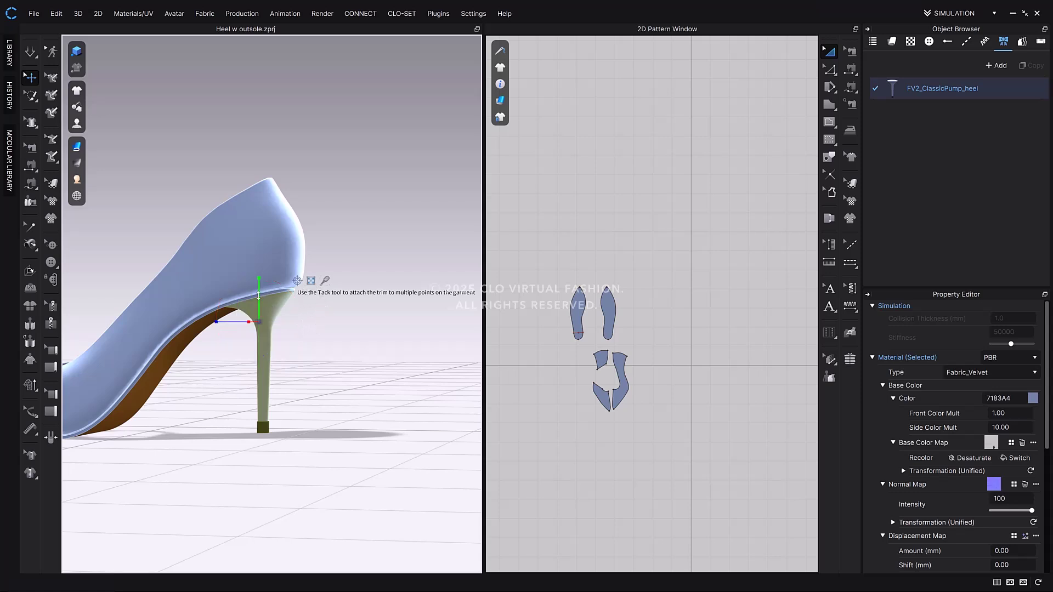
drag(259, 296, 259, 295)
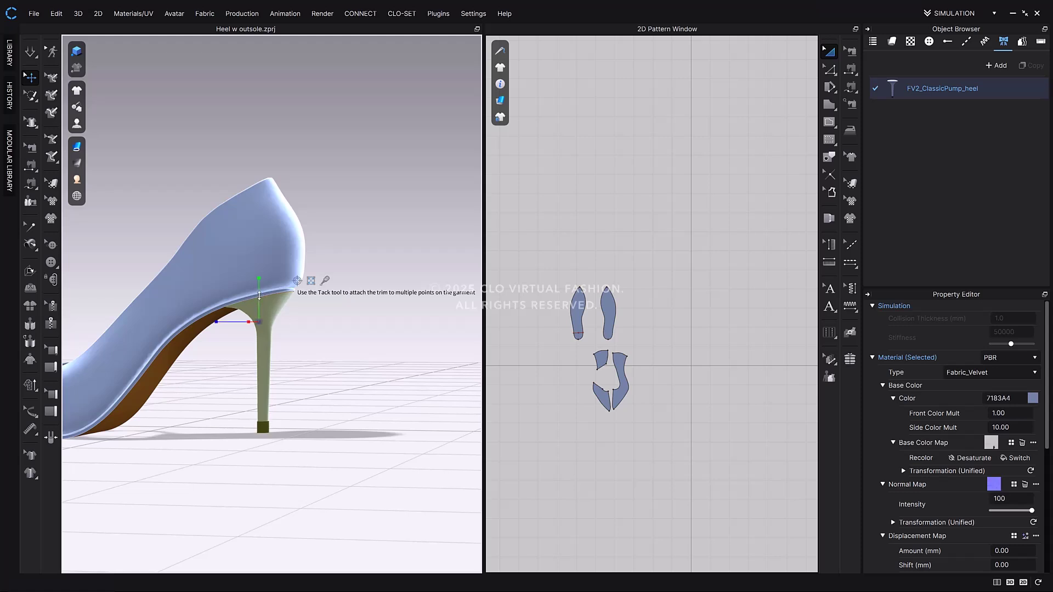
Turn off Lock Aspect Ratio for the FV2_ClassicPump_heel trim and set its Y scale to 90 mm
click(1005, 87)
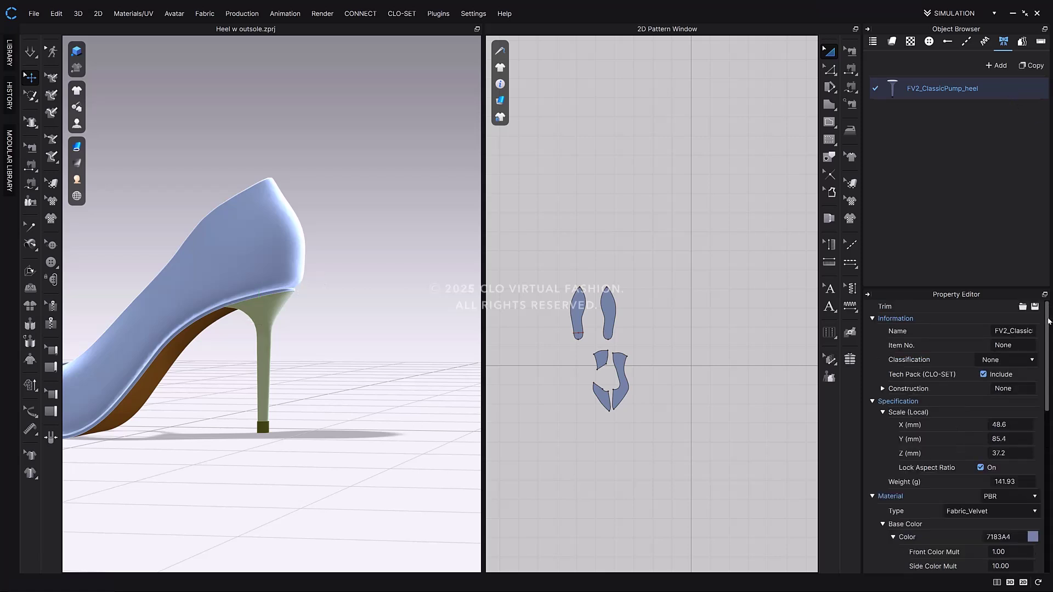
click(981, 468)
click(1022, 437)
text(90)
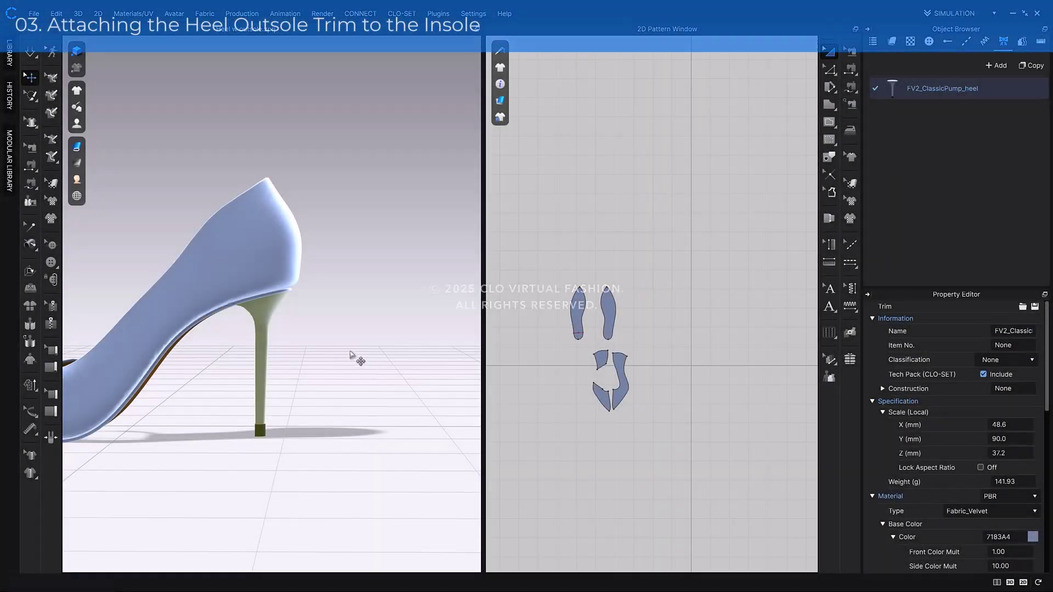
Attach the heel trim to the heel area of the insole from the Bottom view and check the attachment
right_drag(352, 345, 343, 344)
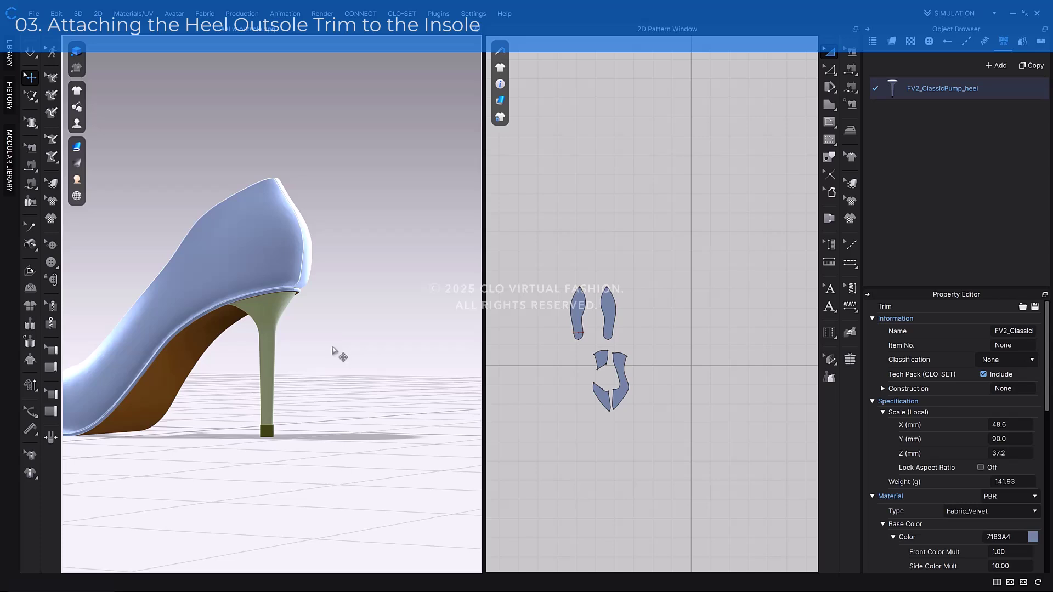
right_drag(332, 347, 336, 341)
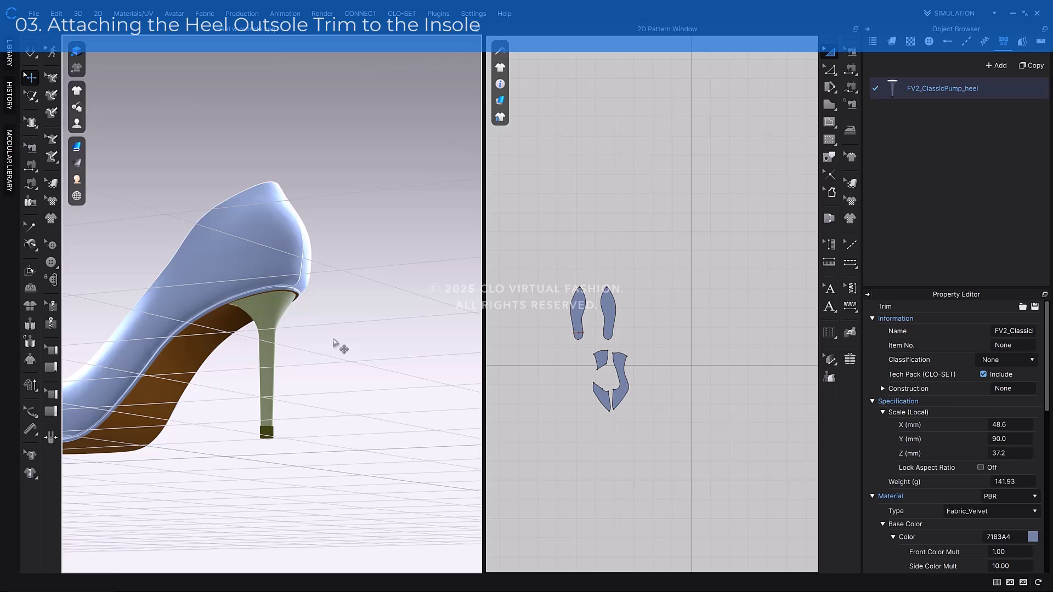
right_click(346, 294)
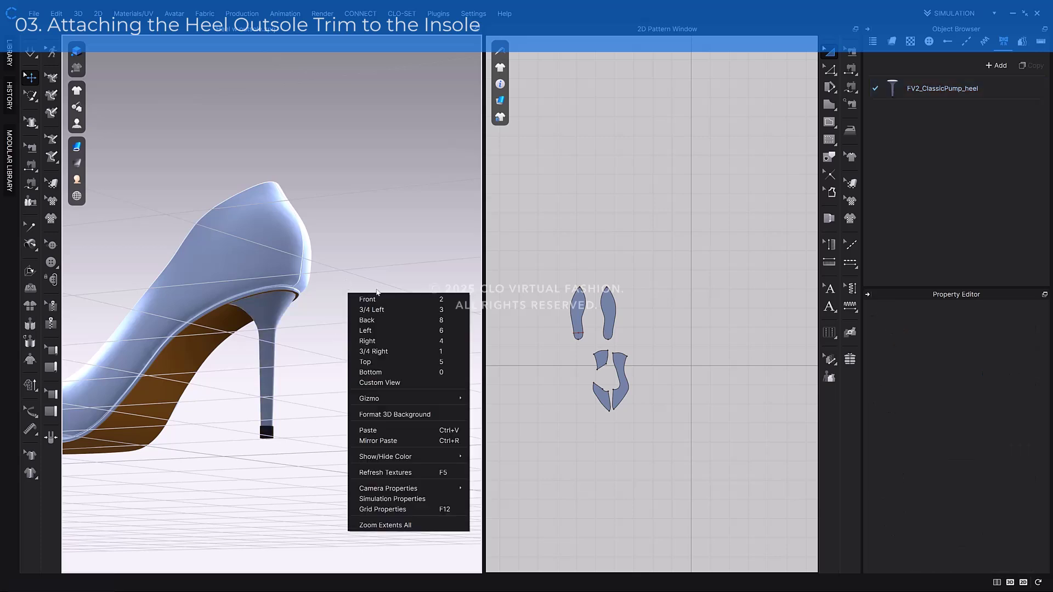
click(413, 373)
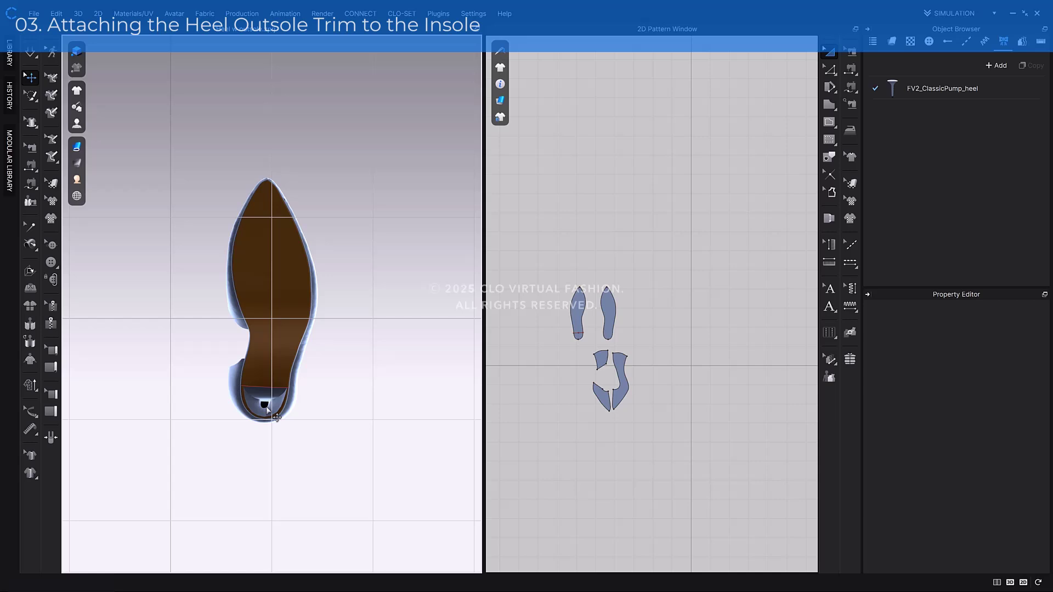
click(264, 406)
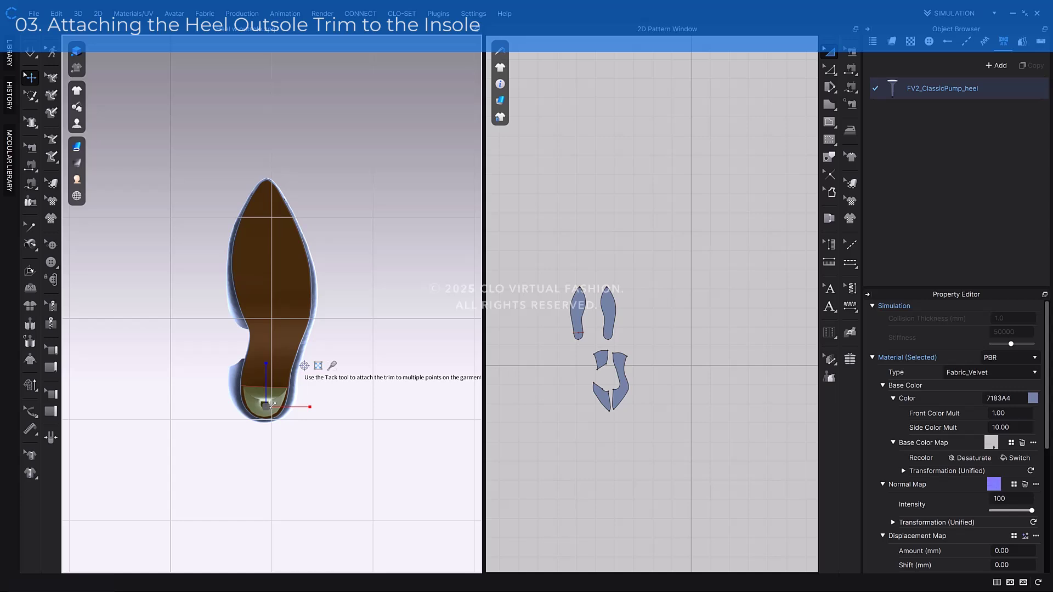
click(333, 367)
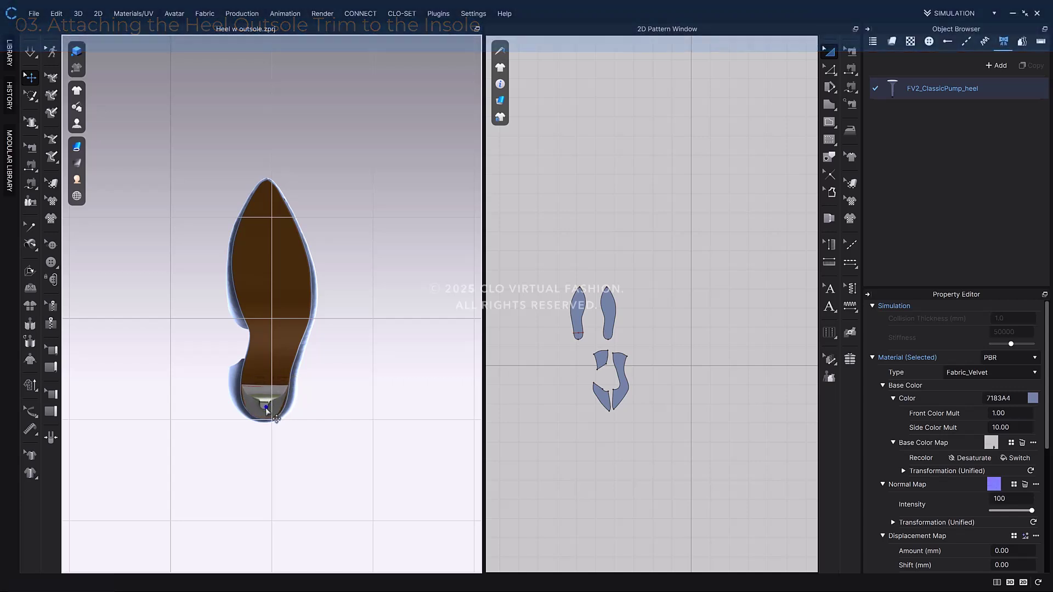
click(266, 407)
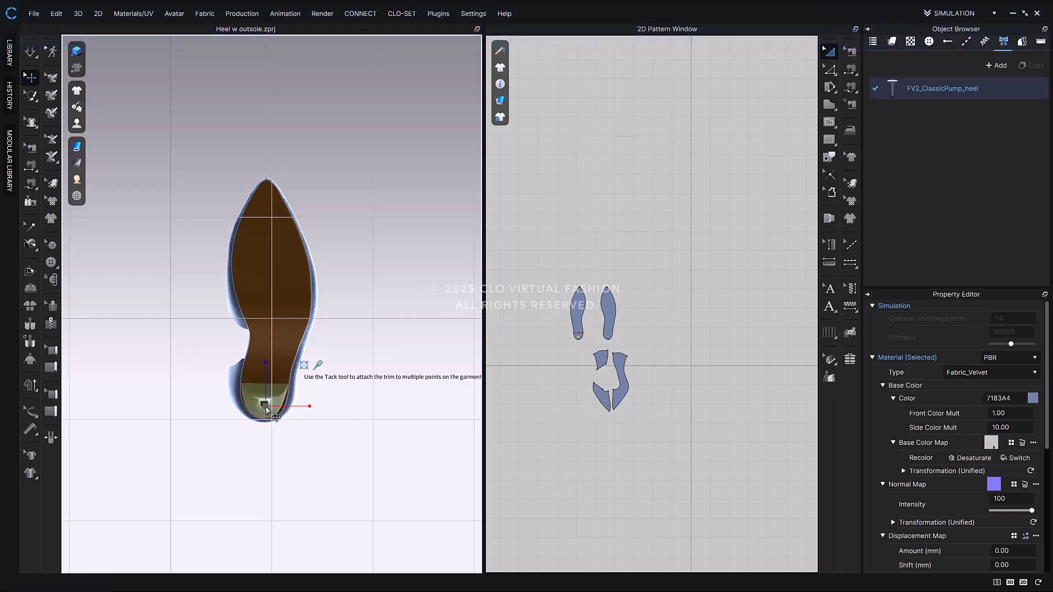
right_drag(307, 366, 418, 444)
drag(275, 407, 274, 406)
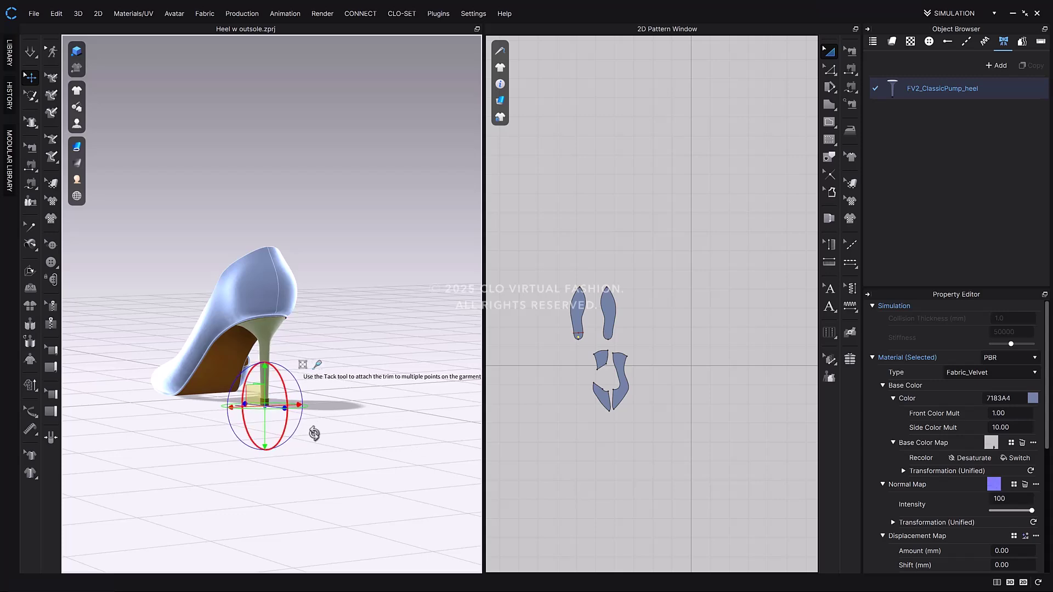
right_drag(274, 422, 357, 436)
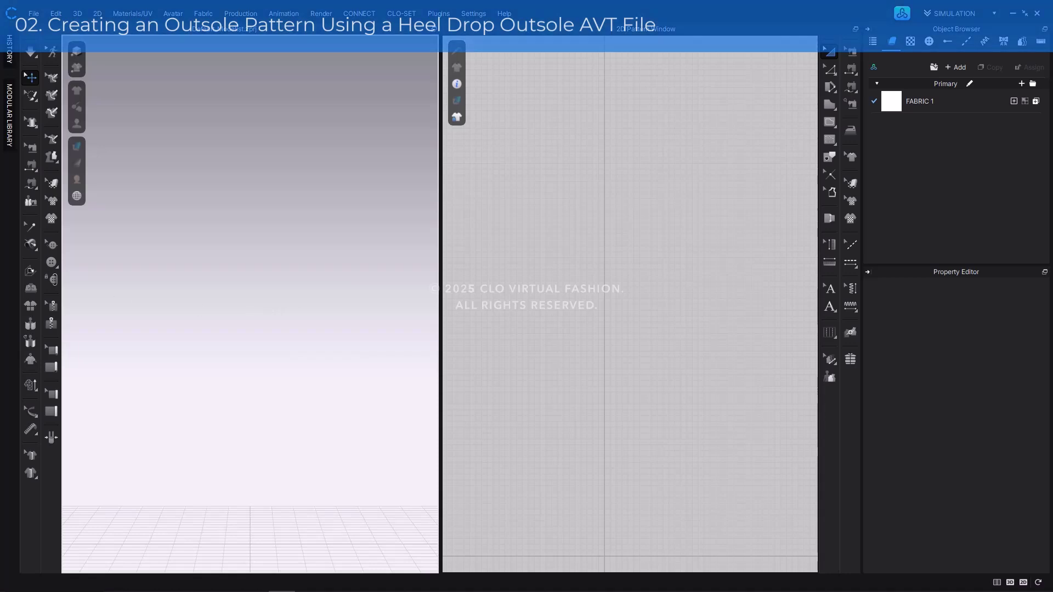
Load the heel drop outsole AVT file into the empty project and frame its upper surface from above
drag(3, 308, 304, 299)
right_drag(330, 275, 314, 346)
scroll(314, 345, down, 1)
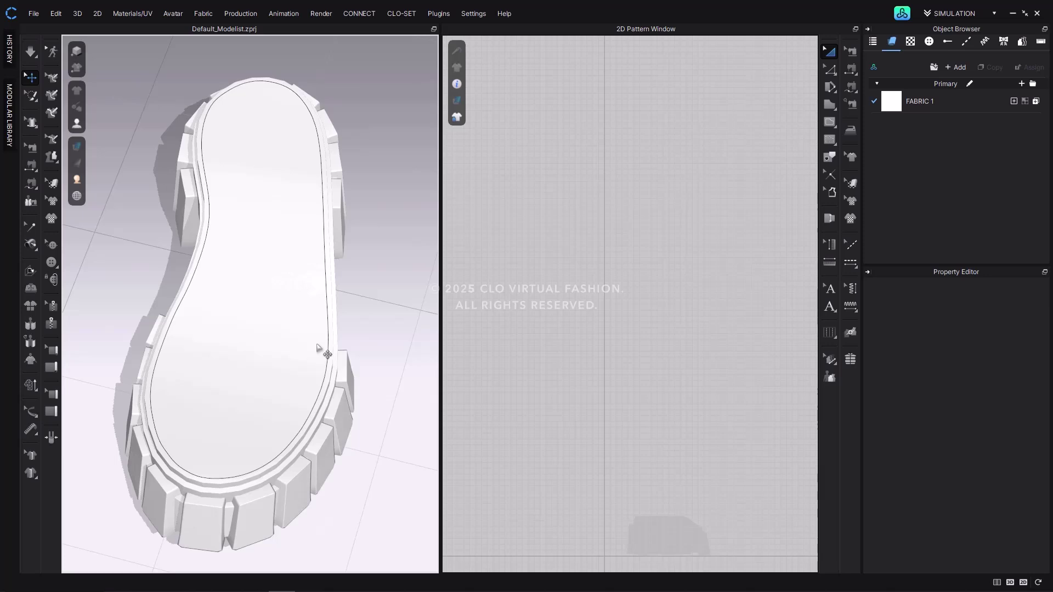
Flatten the upper surface of the heel drop outsole into a 2D pattern
click(55, 159)
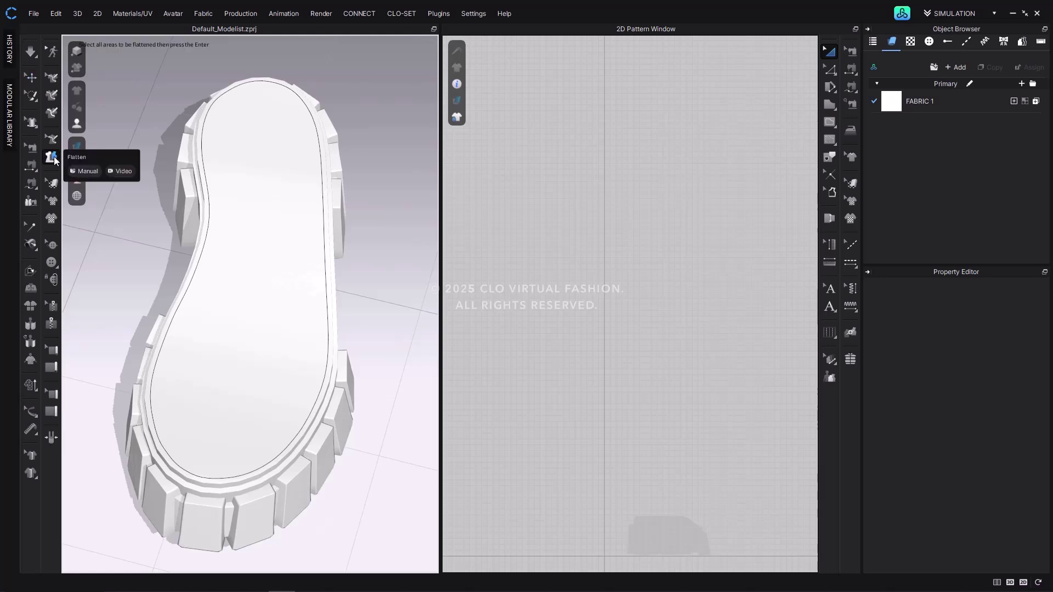
click(249, 232)
key(Return)
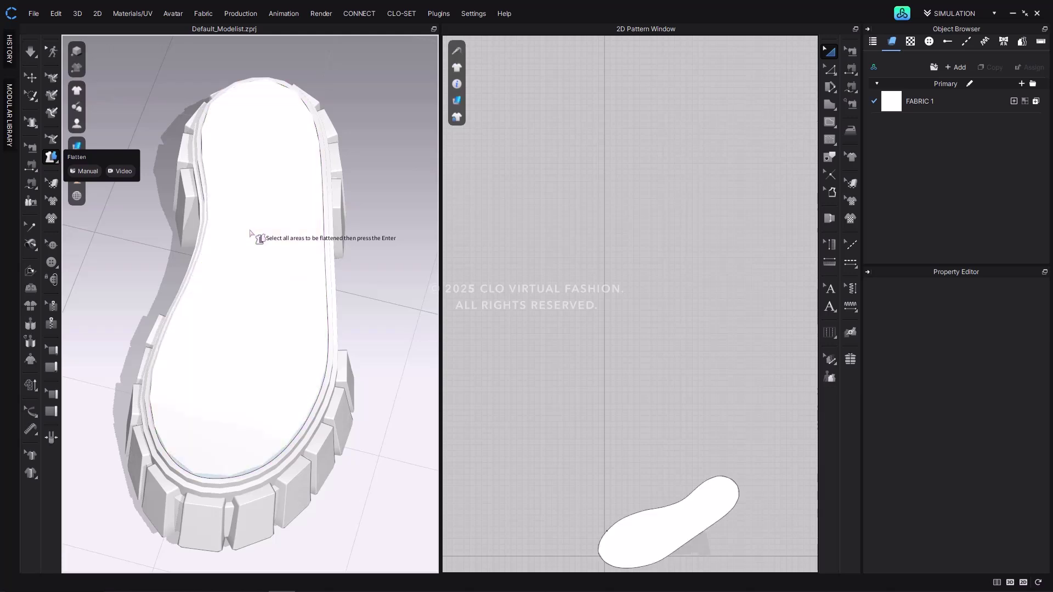
scroll(696, 400, down, 2)
middle_drag(695, 399, 672, 275)
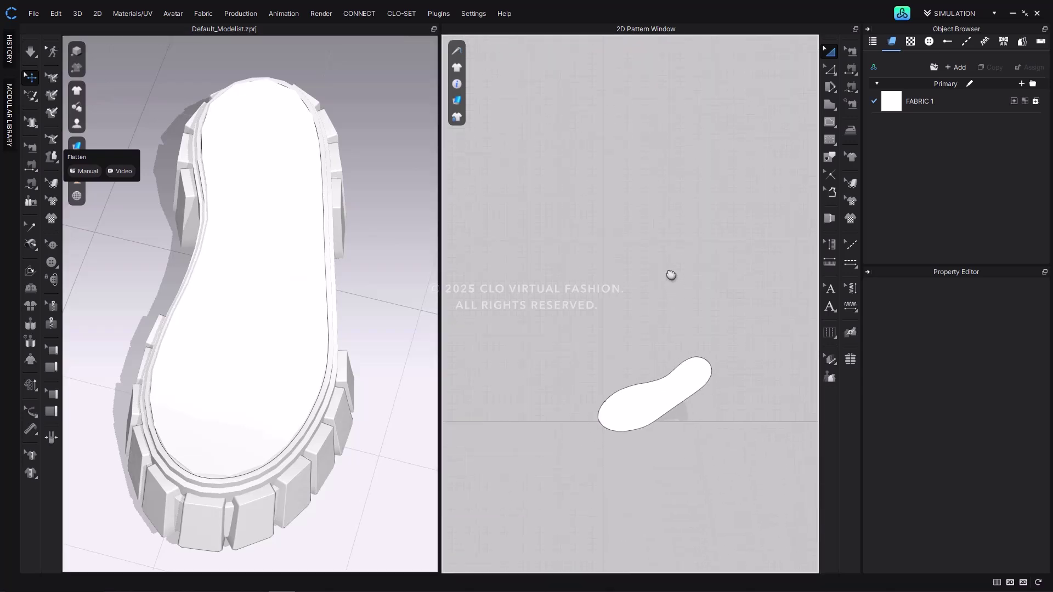
Rotate the flattened sole pattern upright and place it below the avatar silhouette in the 2D view
click(677, 376)
scroll(677, 376, down, 2)
drag(675, 374, 671, 468)
drag(664, 425, 618, 451)
Set the sole pattern's particle distance to 5 mm and its additional collision thickness to 1 mm
click(1013, 492)
text(5)
key(Return)
click(1012, 549)
text(1)
key(Return)
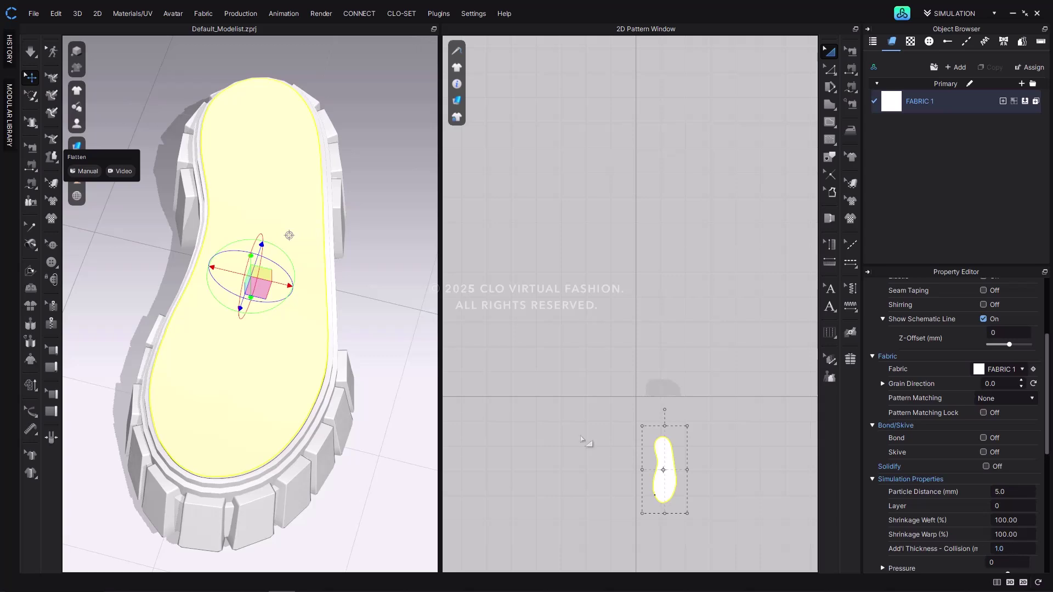
Freeze the flattened sole pattern on the outsole
right_drag(388, 370, 349, 305)
click(367, 433)
click(282, 294)
drag(279, 261, 280, 264)
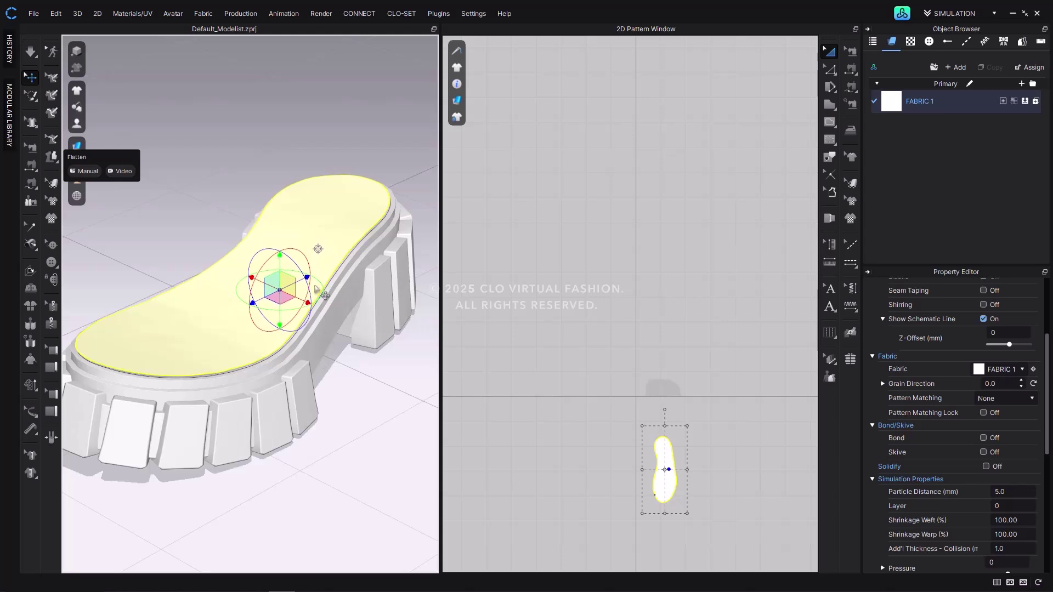
right_click(283, 229)
click(334, 96)
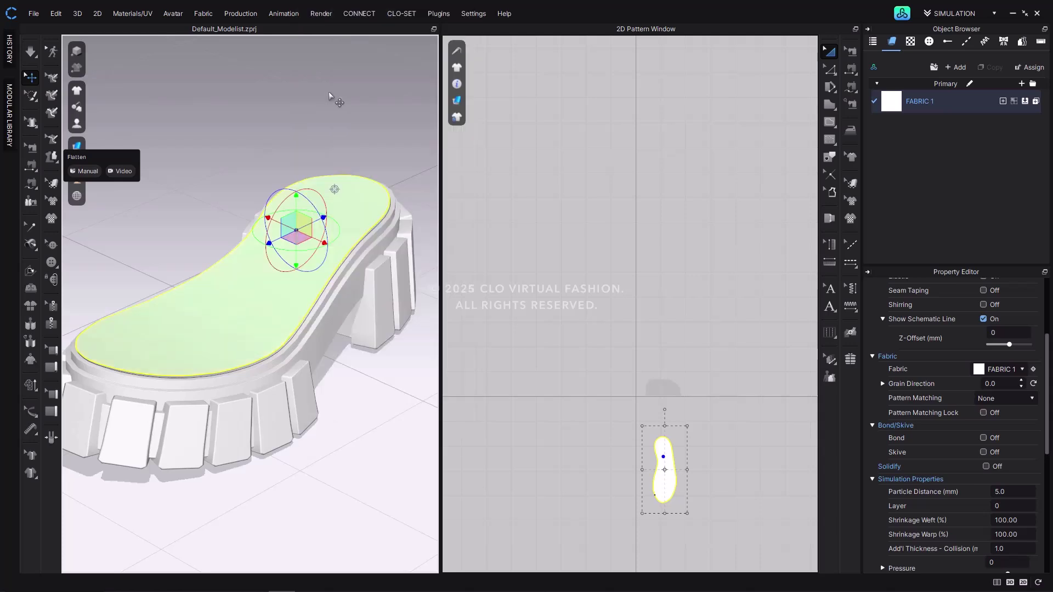
click(270, 134)
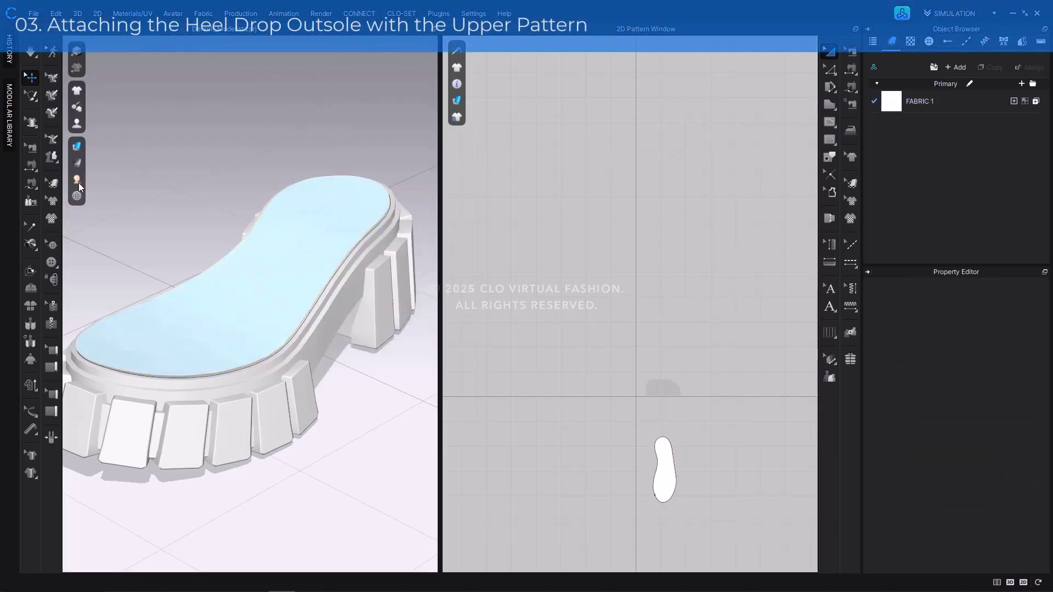
Bring the boot upper project into the current scene using the Add load type
drag(128, 178, 366, 136)
click(531, 327)
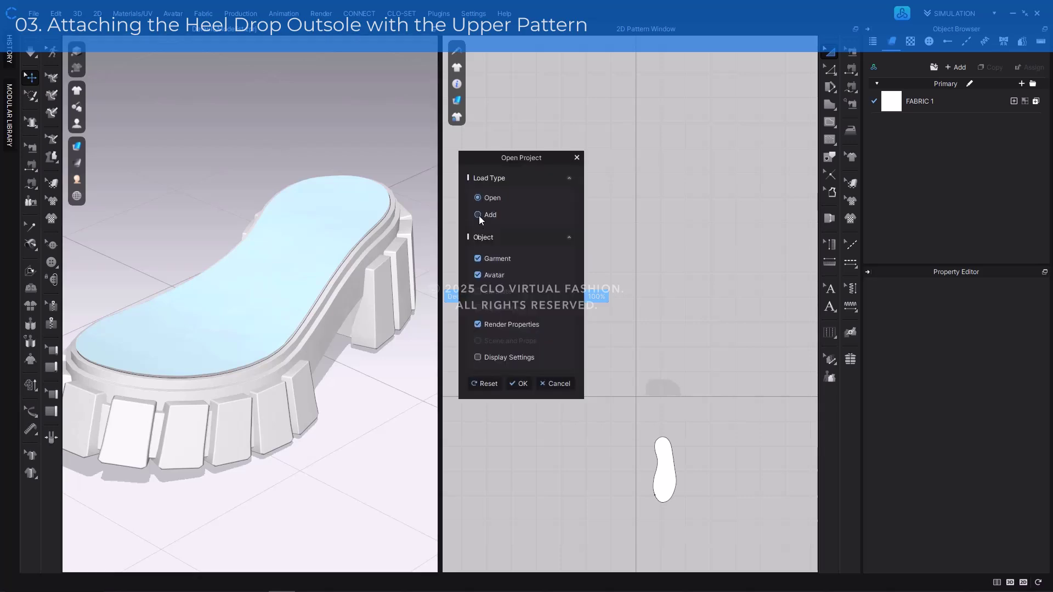
click(478, 215)
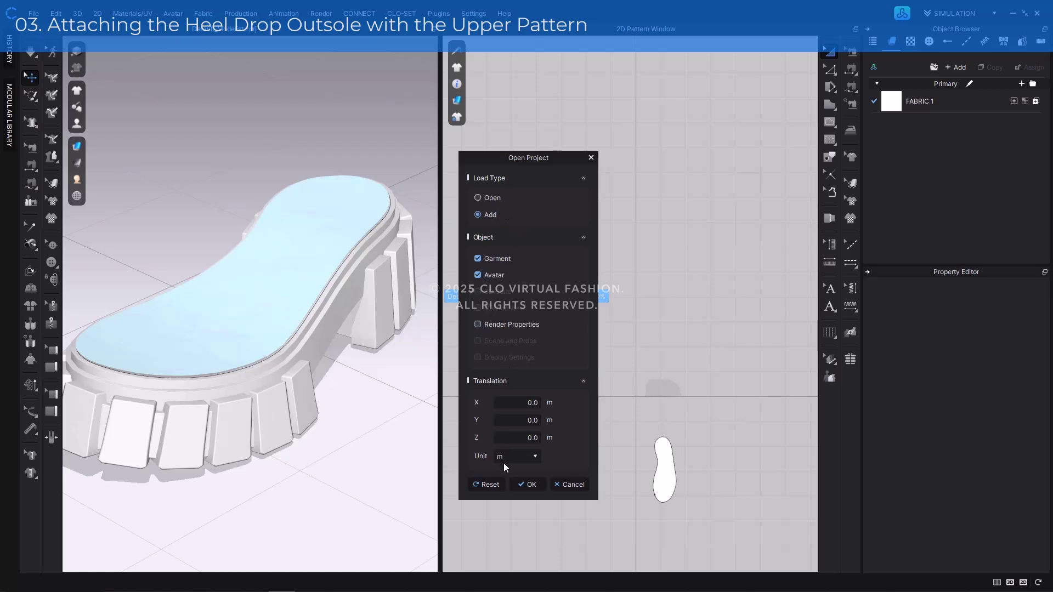
click(527, 485)
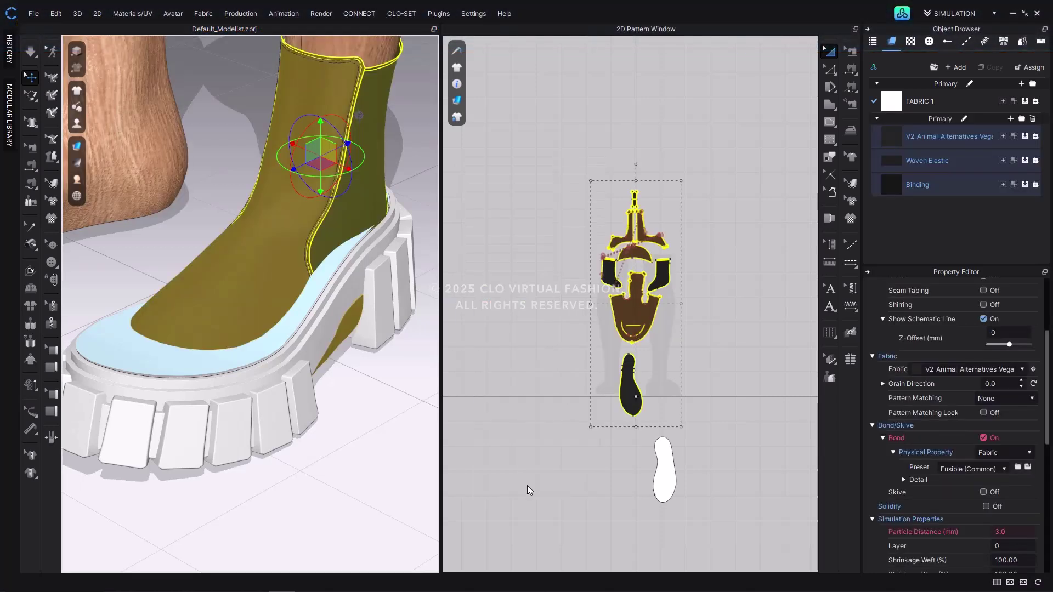
Turn on high-quality rendering in the 3D view and delete the outsole avatar
click(76, 52)
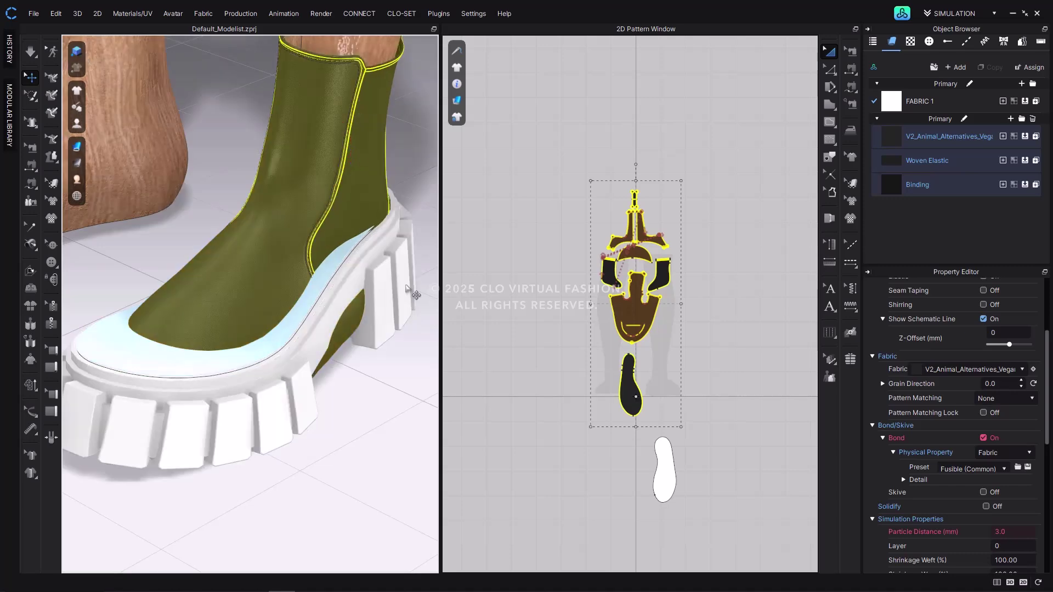
right_drag(407, 286, 368, 284)
scroll(371, 282, down, 3)
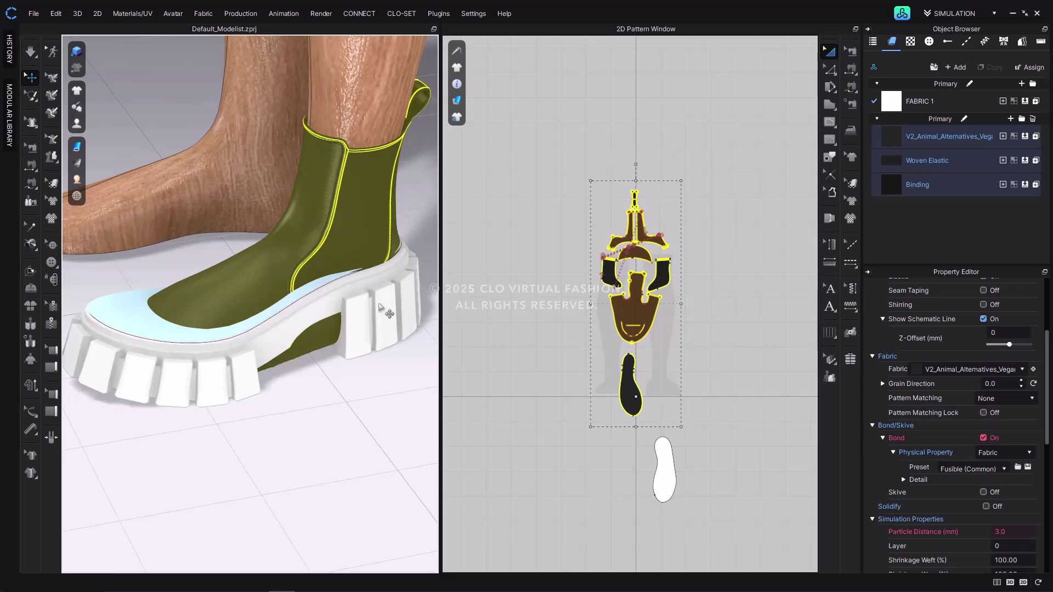
click(382, 308)
right_click(380, 303)
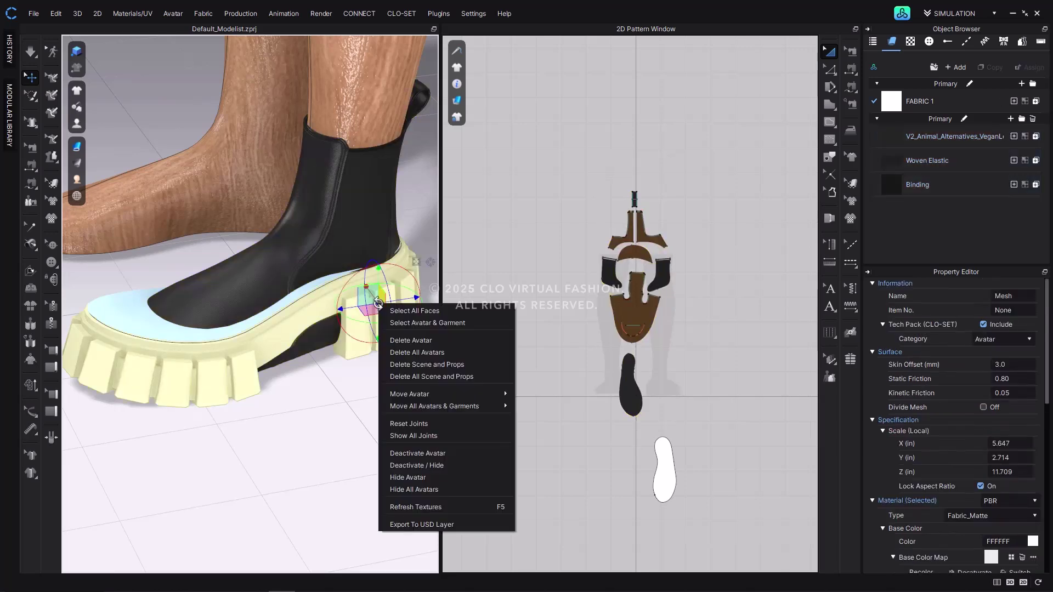
click(455, 341)
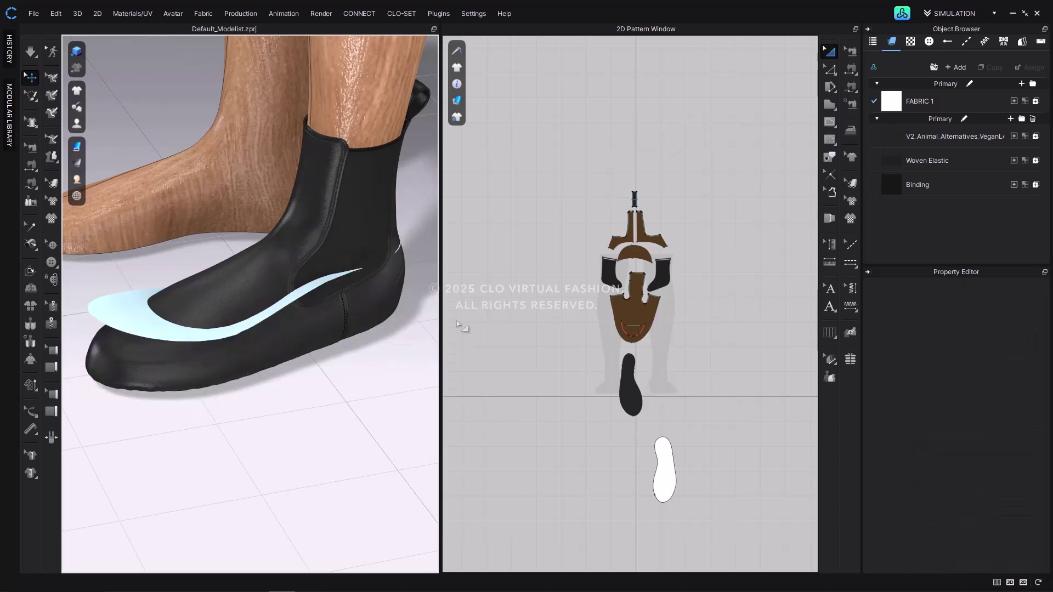
Raise the boot upper patterns and the foot avatar above the flattened sole pattern
drag(553, 158, 720, 429)
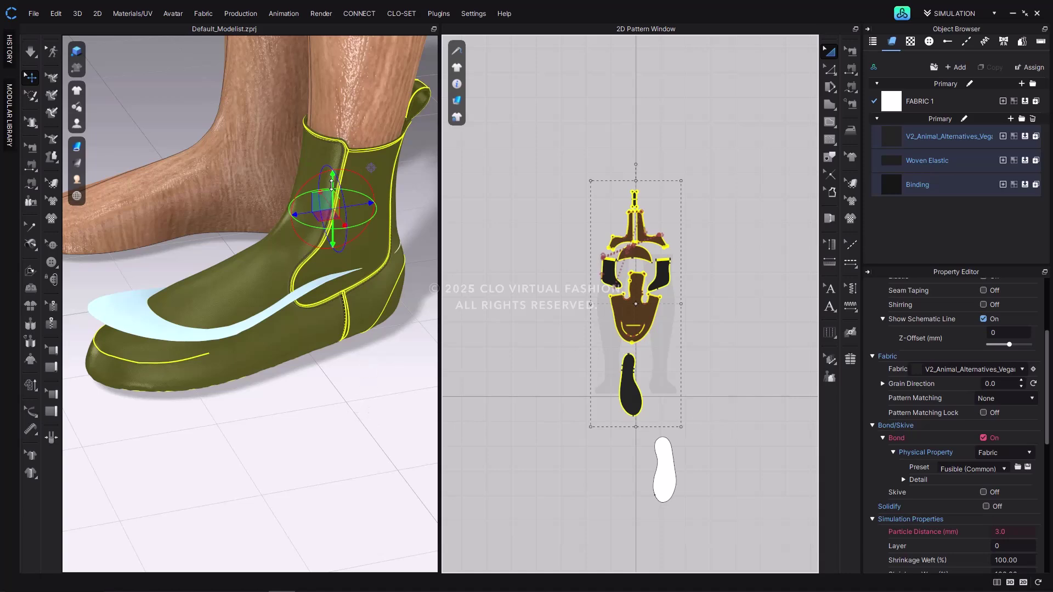
drag(334, 179, 364, 67)
click(384, 111)
scroll(383, 111, down, 2)
right_drag(364, 67, 364, 177)
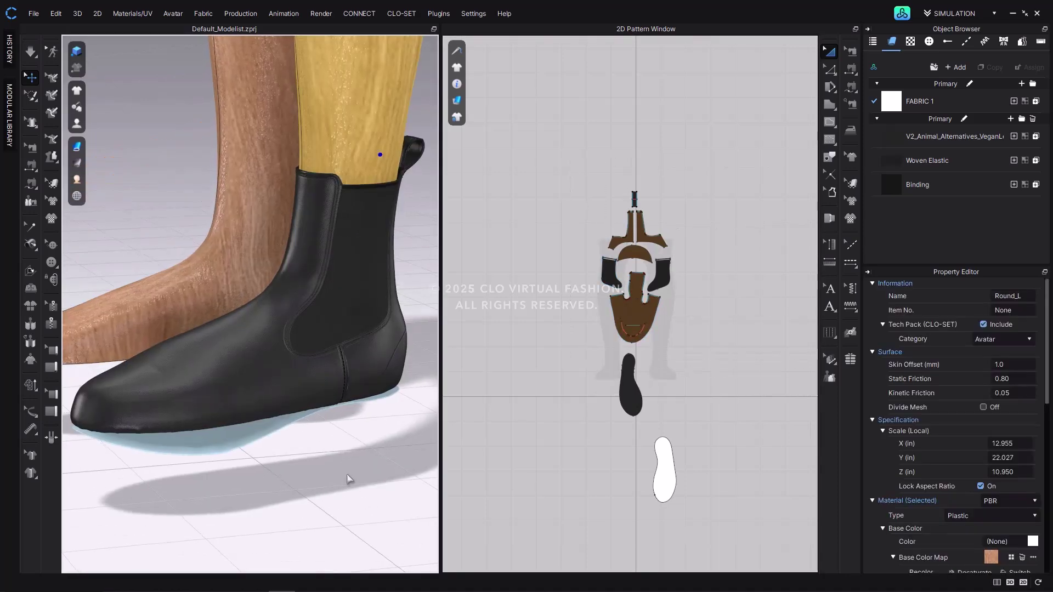
click(348, 480)
scroll(366, 456, down, 1)
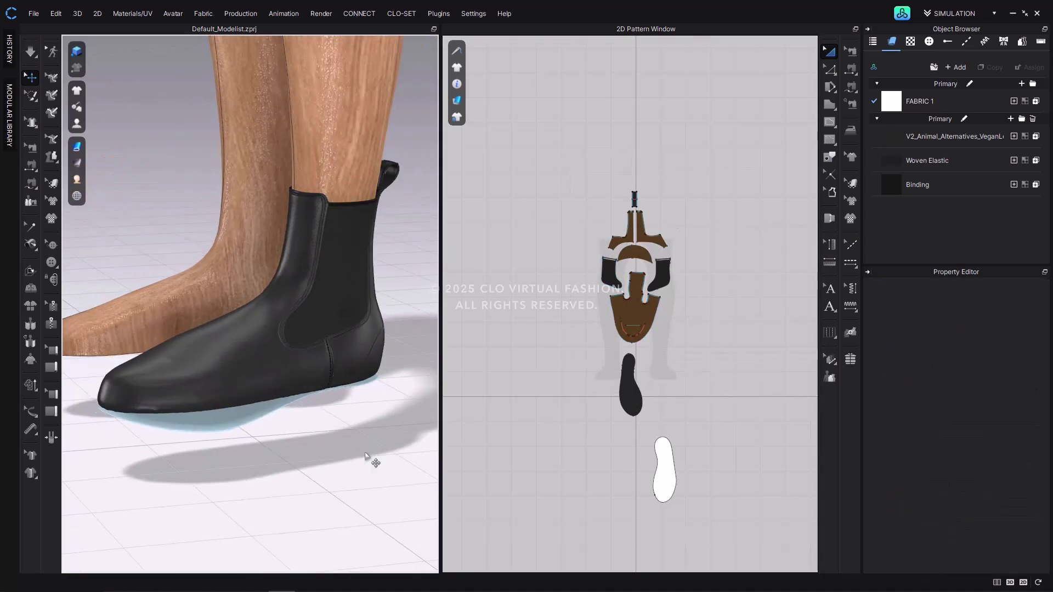
Delete the boot's original bottom pattern underneath the upper
middle_drag(369, 453, 381, 407)
right_drag(381, 407, 321, 288)
click(270, 237)
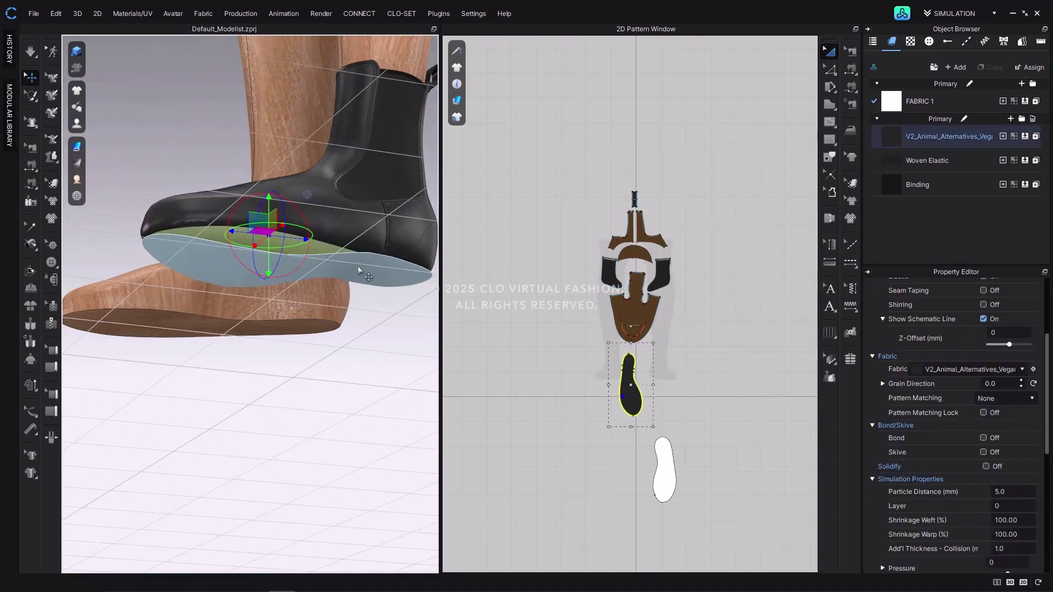
right_click(635, 408)
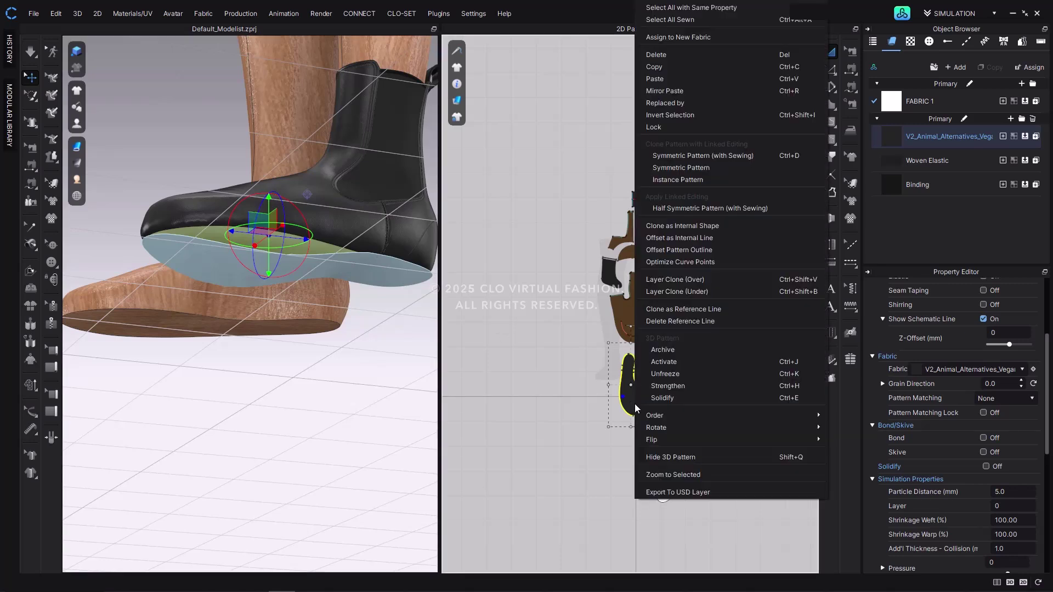
click(715, 56)
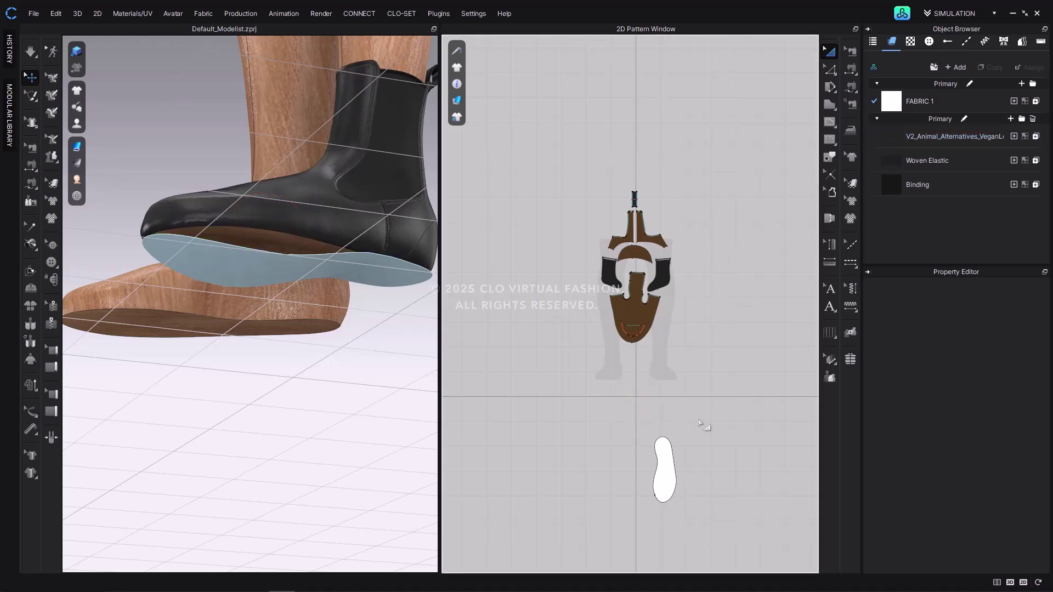
Move the flattened sole pattern beneath the upper patterns in 2D and sew its outline to the upper's lower edge
drag(664, 469, 634, 384)
mouse_move(434, 307)
right_down()
mouse_move(390, 305)
mouse_move(430, 306)
mouse_move(410, 329)
mouse_move(430, 326)
right_up()
click(535, 329)
click(851, 86)
click(629, 417)
click(628, 418)
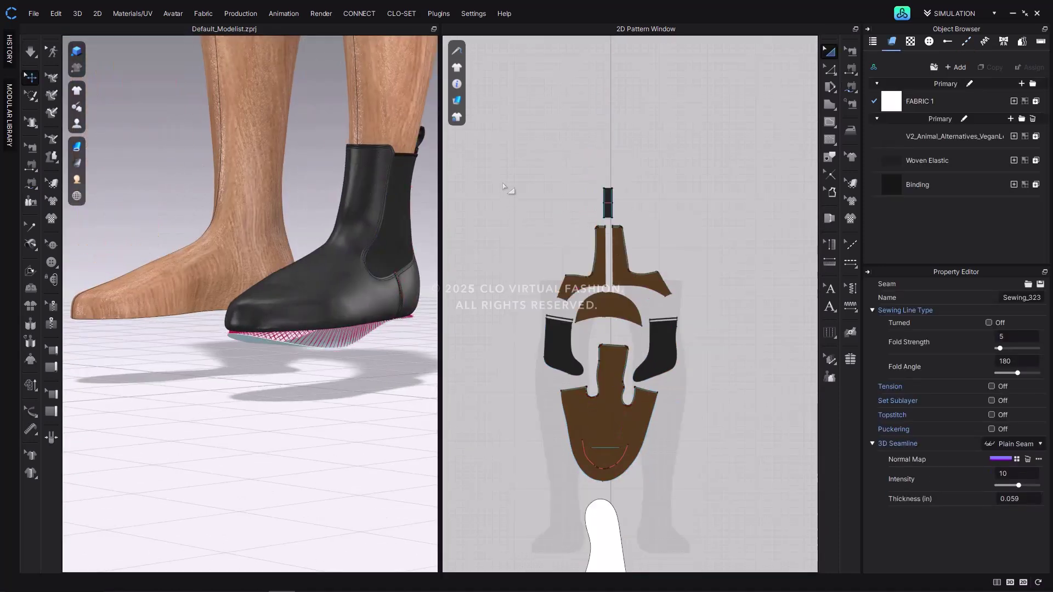
Strengthen all boot upper patterns and simulate them onto the sole pattern
drag(503, 158, 718, 496)
right_click(310, 255)
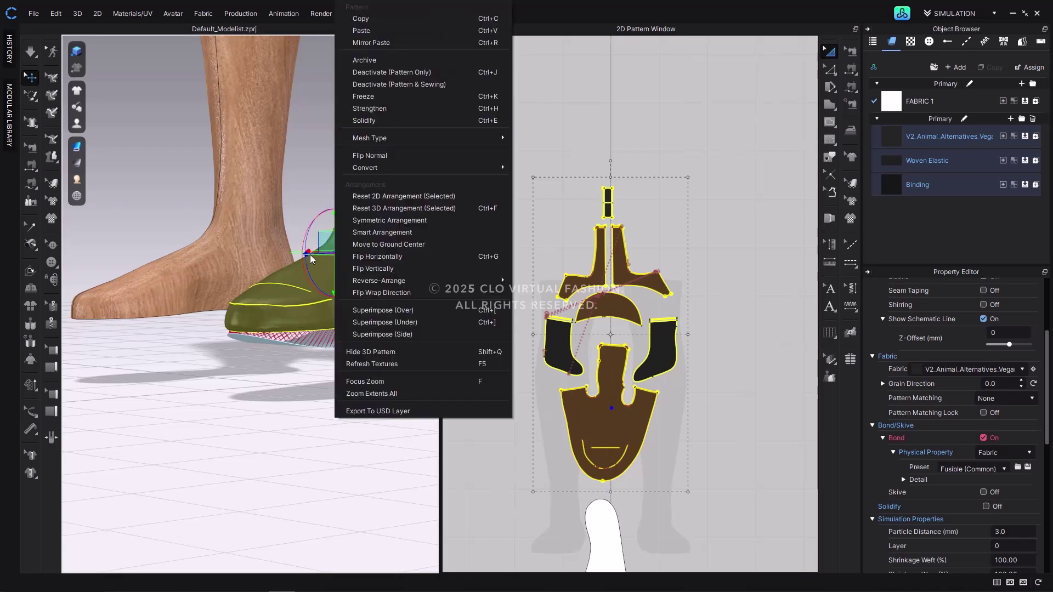
click(406, 107)
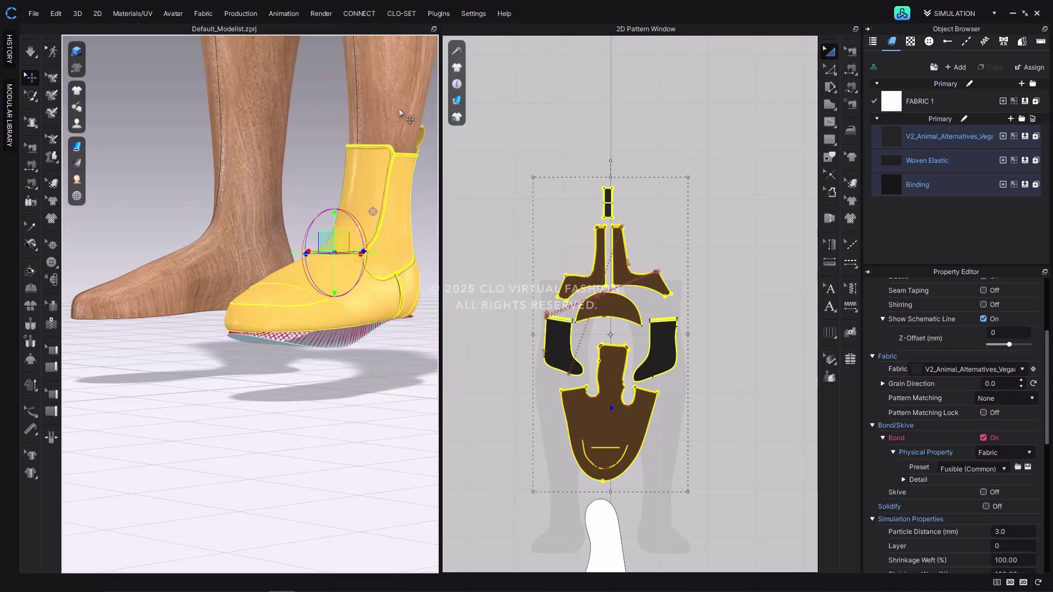
click(31, 51)
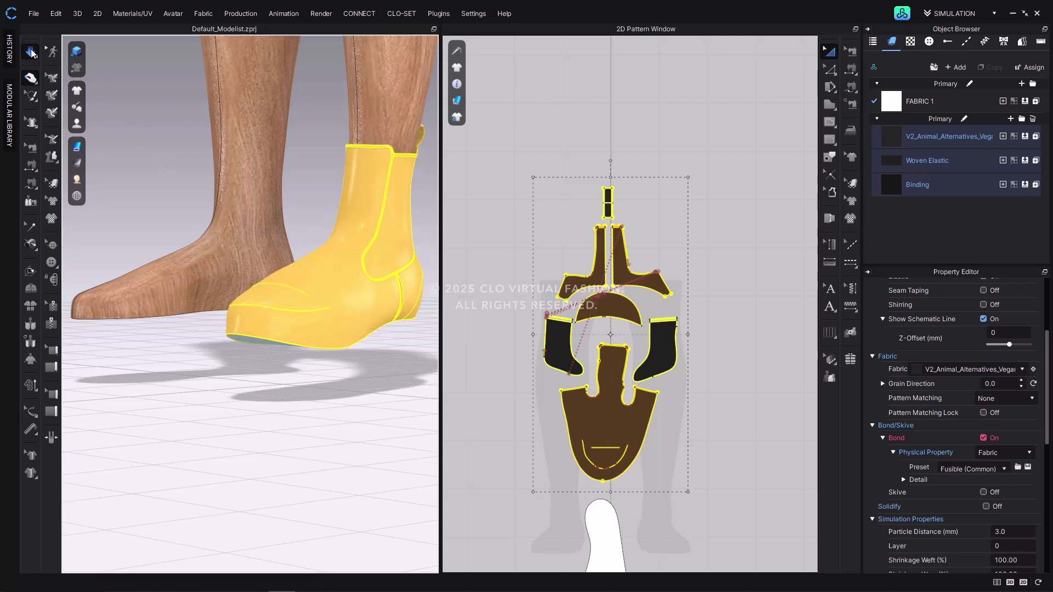
key(space)
Unstrengthen the boot upper patterns and deselect them
right_click(351, 264)
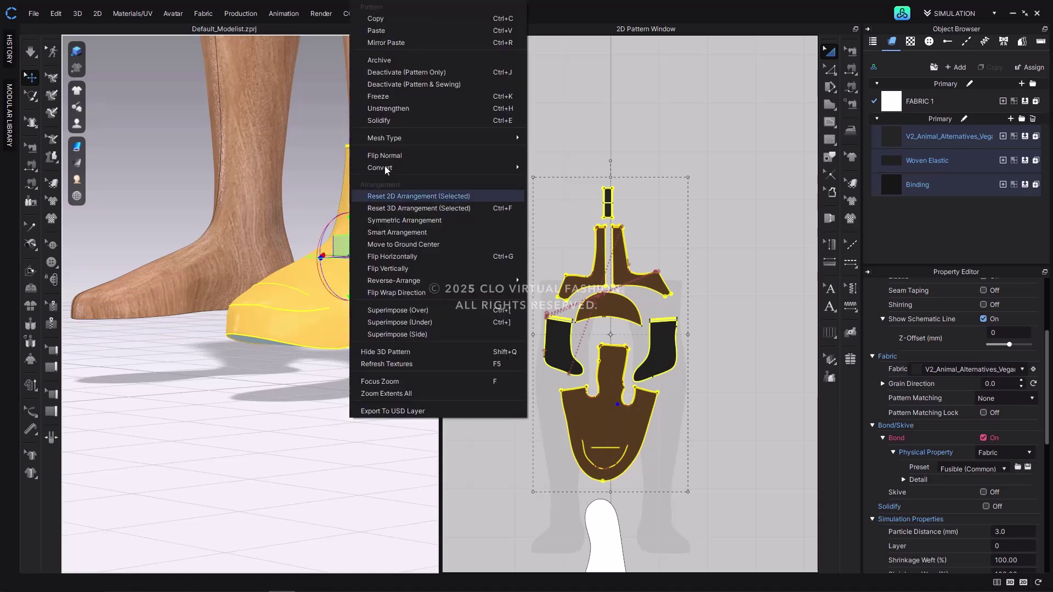
click(399, 112)
click(489, 161)
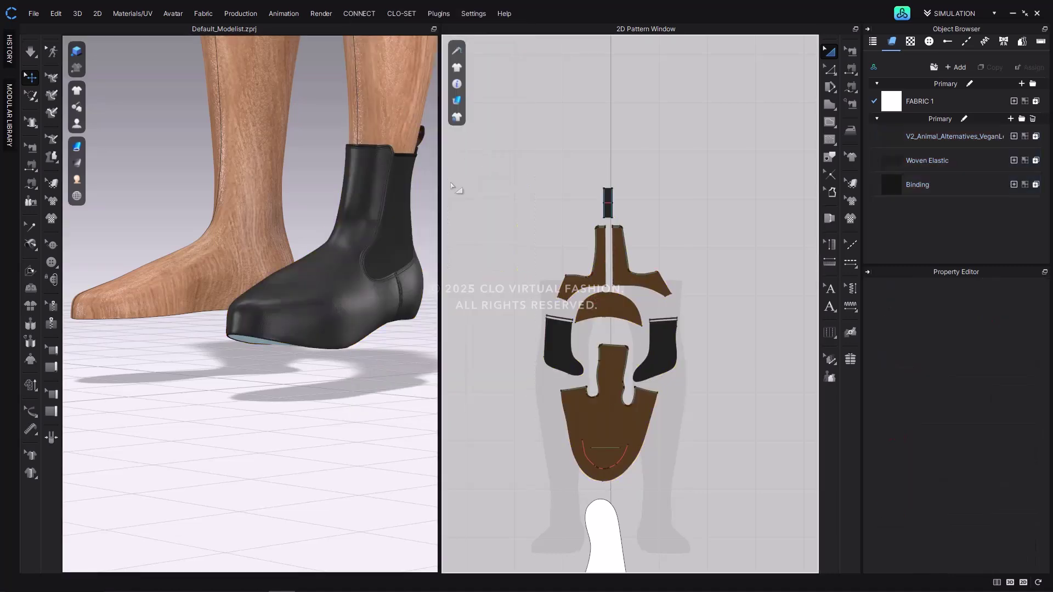
scroll(388, 280, down, 3)
mouse_move(395, 252)
right_down()
mouse_move(383, 199)
mouse_move(383, 265)
right_up()
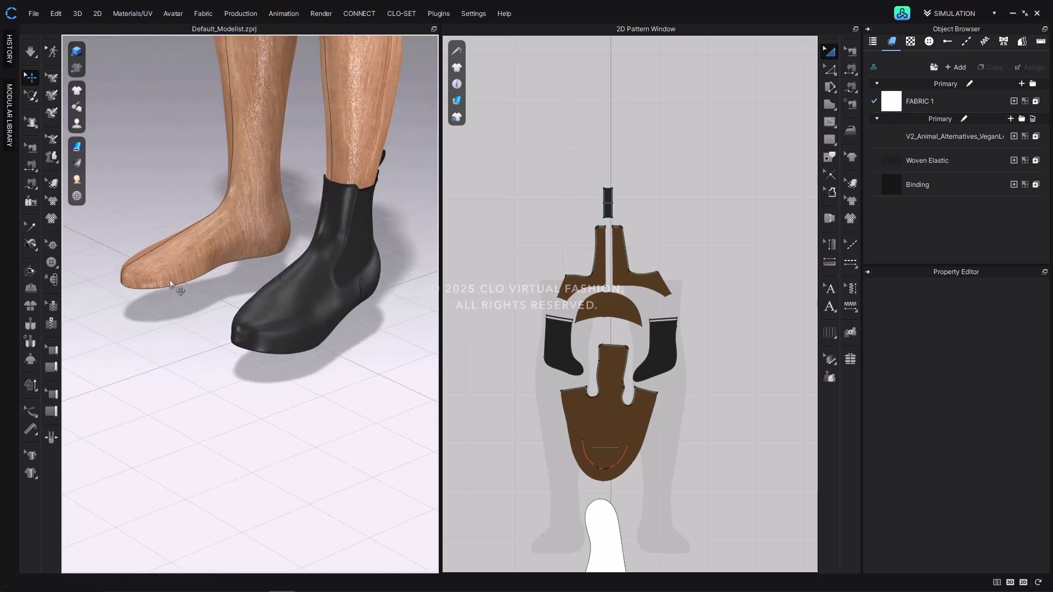
Load the outsole trim at its Original position and attach it to the boot's sole pattern from the bottom view
drag(1, 393, 328, 354)
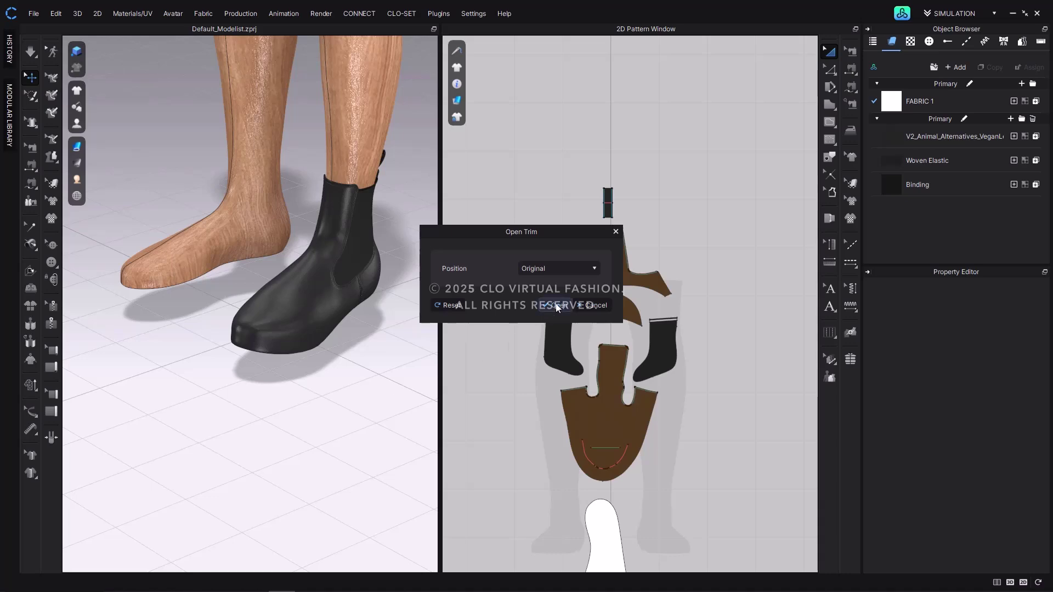
click(558, 308)
key(2)
right_drag(367, 470, 286, 448)
key(0)
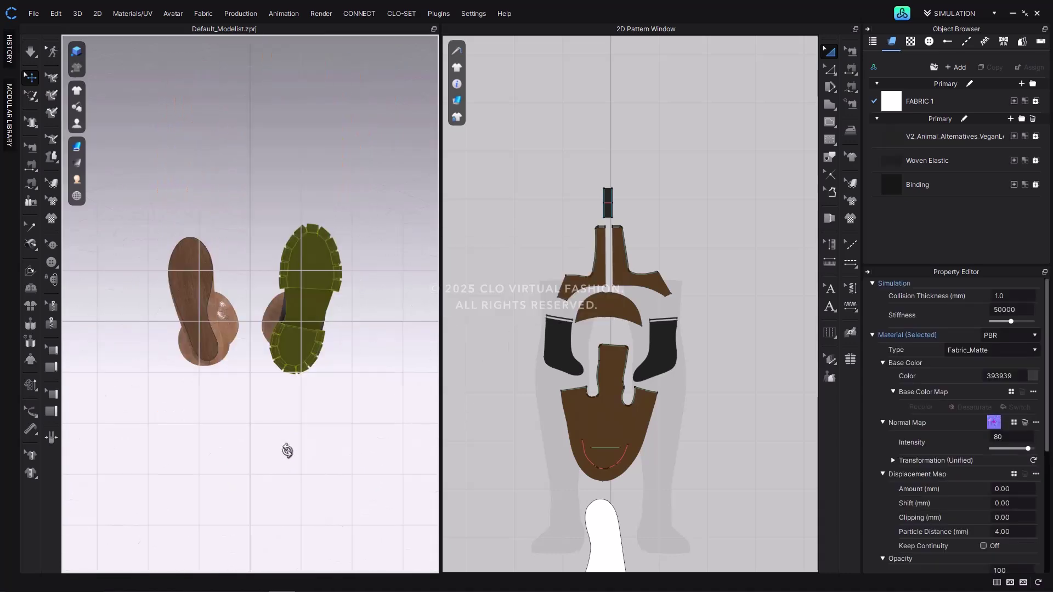
click(313, 304)
Examine how the outsole trim fits the boot from below and from the side
mouse_move(318, 294)
mouse_down()
mouse_move(316, 305)
mouse_move(319, 291)
mouse_up()
right_drag(369, 326, 324, 383)
scroll(324, 383, up, 3)
drag(319, 374, 324, 386)
key(6)
drag(285, 348, 278, 345)
right_drag(280, 350, 293, 392)
drag(287, 375, 284, 375)
right_drag(275, 395, 486, 356)
drag(259, 343, 259, 341)
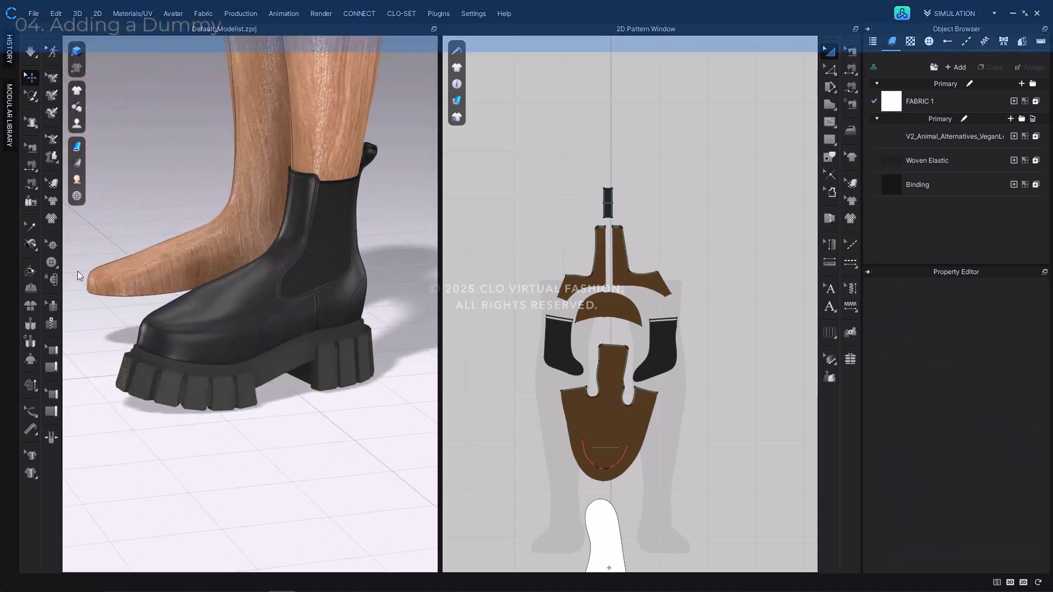
Add the dummy project to the current scene without saving the open file
key(ctrl+n)
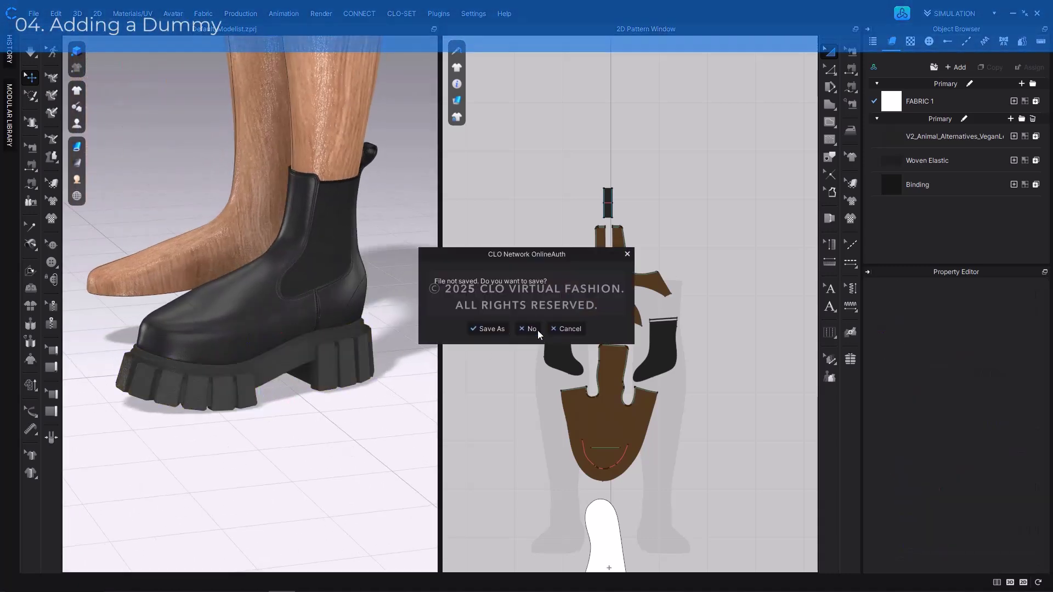
click(535, 330)
click(485, 213)
click(536, 486)
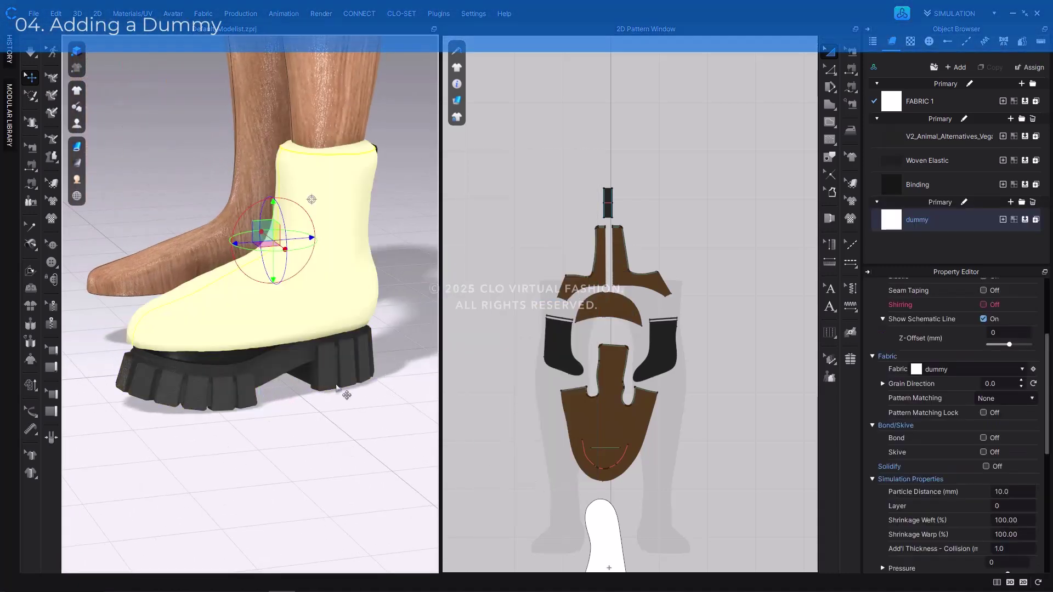
Delete the dummy's bottom pattern
right_click(333, 359)
click(385, 478)
right_drag(290, 416, 331, 382)
middle_drag(543, 501, 454, 285)
scroll(454, 286, down, 5)
click(685, 379)
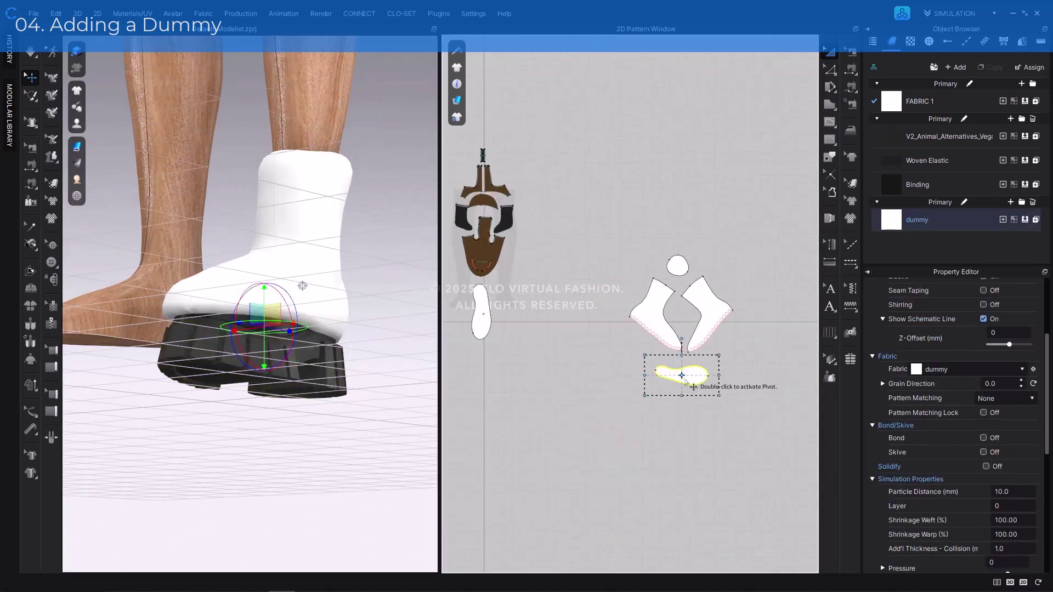
key(Delete)
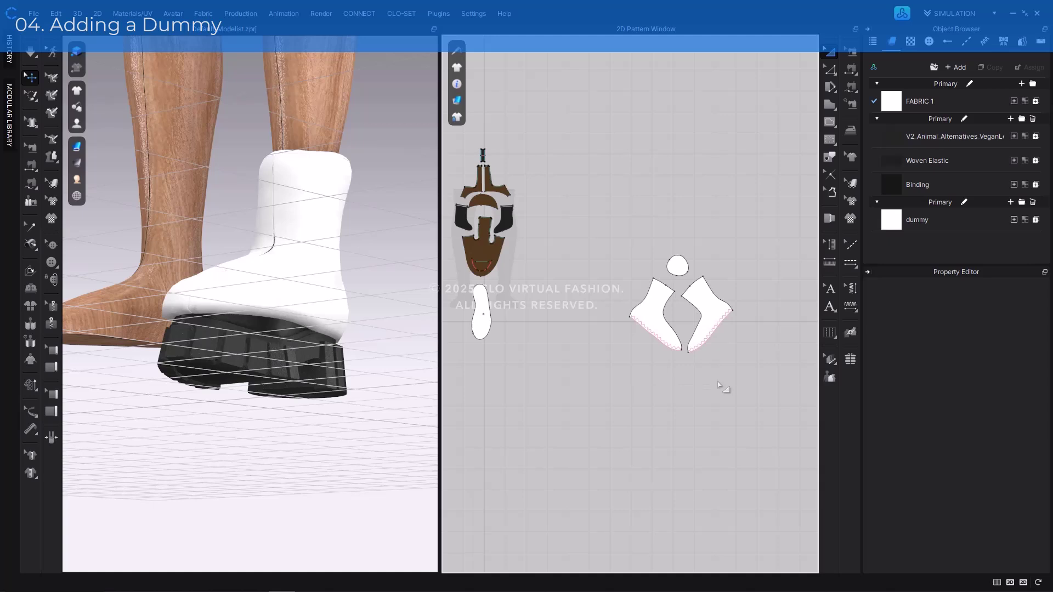
Free sew the outline of the flattened sole pattern to the lower edges of the two dummy side patterns
click(851, 87)
click(478, 340)
click(478, 340)
shift+click(688, 352)
shift+click(733, 310)
shift+click(630, 316)
shift+click(681, 349)
Select the boot upper patterns and freeze them
key(a)
scroll(631, 390, down, 2)
drag(505, 211, 575, 318)
right_click(293, 225)
click(337, 122)
Strengthen all the dummy patterns
drag(616, 263, 739, 389)
right_click(283, 213)
click(322, 107)
click(378, 175)
right_drag(308, 227, 300, 147)
click(301, 147)
drag(270, 140, 182, 120)
Select the dummy patterns to review their simulation properties, then simulate the dummy onto the outsole
drag(612, 298, 721, 381)
scroll(1028, 485, down, 2)
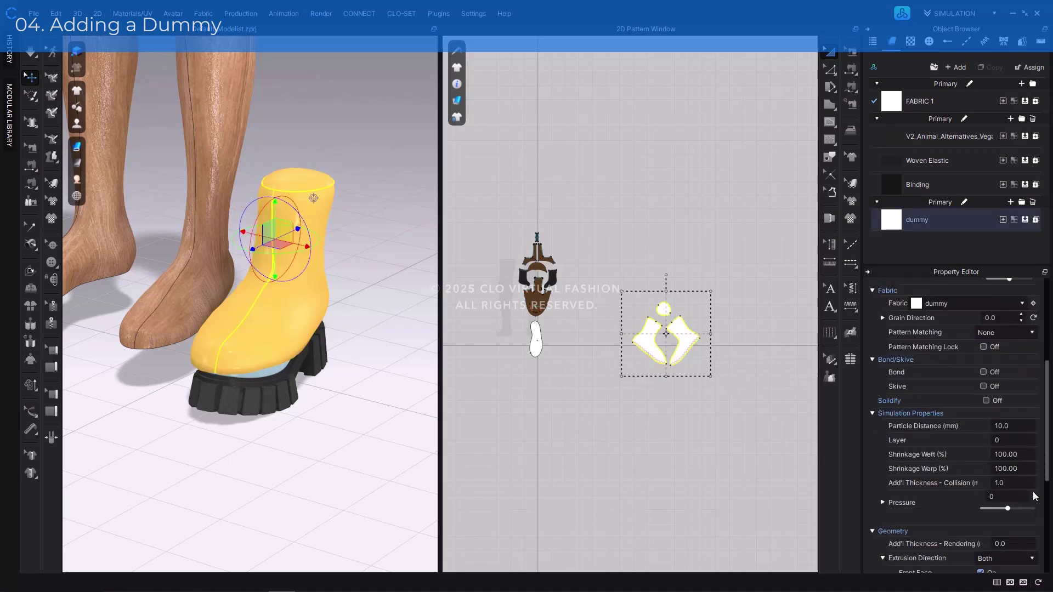
scroll(354, 233, up, 2)
right_click(354, 233)
click(494, 156)
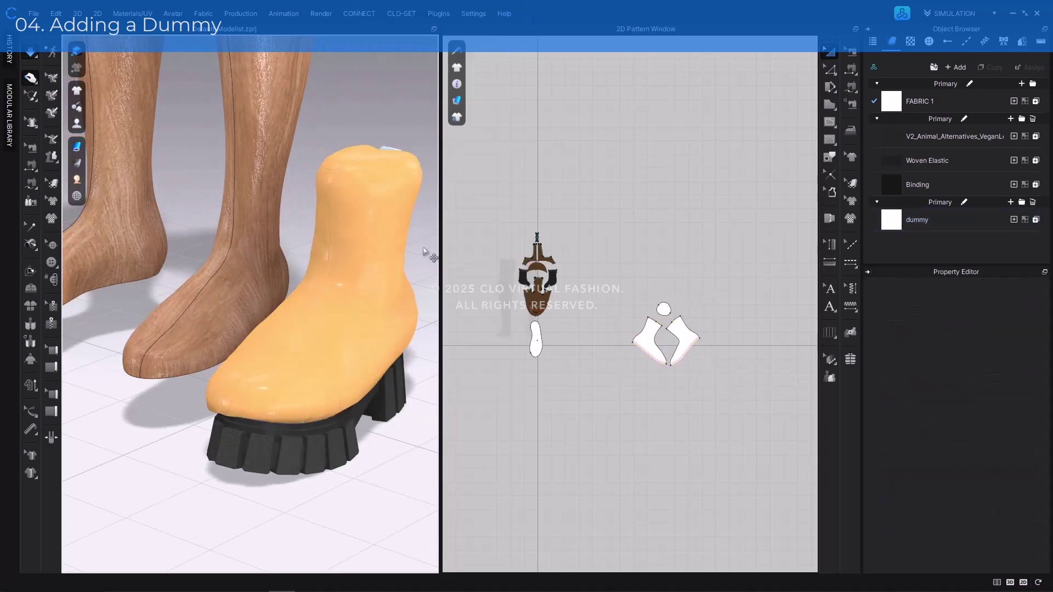
right_drag(423, 245, 395, 235)
key(space)
Examine the simulated dummy on the outsole from several angles and from a distance
drag(320, 218, 354, 211)
right_drag(403, 247, 315, 269)
drag(307, 255, 329, 253)
right_drag(345, 260, 357, 308)
scroll(358, 308, down, 3)
key(space)
click(365, 307)
scroll(367, 307, down, 2)
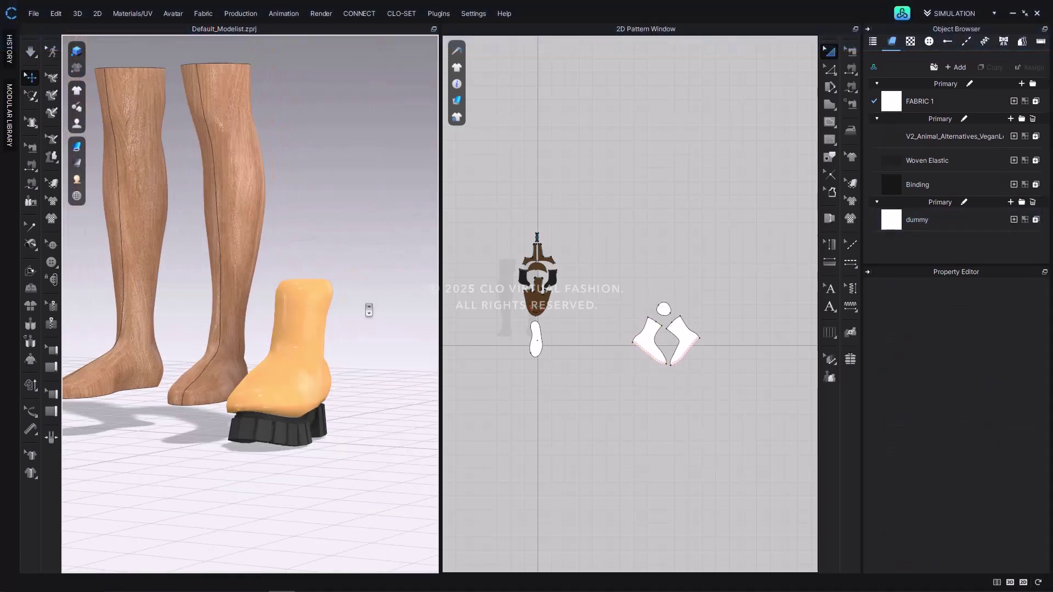
Make the dummy fabric fully transparent
click(932, 218)
scroll(950, 452, down, 3)
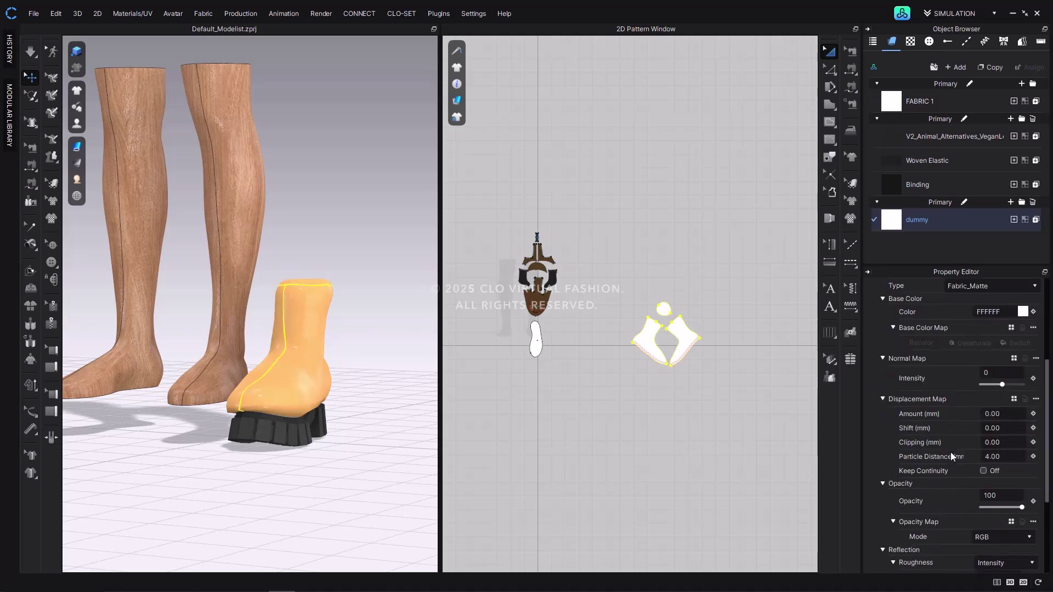
Select the boot upper patterns and unfreeze them
drag(584, 217, 496, 319)
right_click(293, 327)
click(362, 89)
right_click(310, 340)
click(356, 109)
click(399, 380)
scroll(408, 389, up, 5)
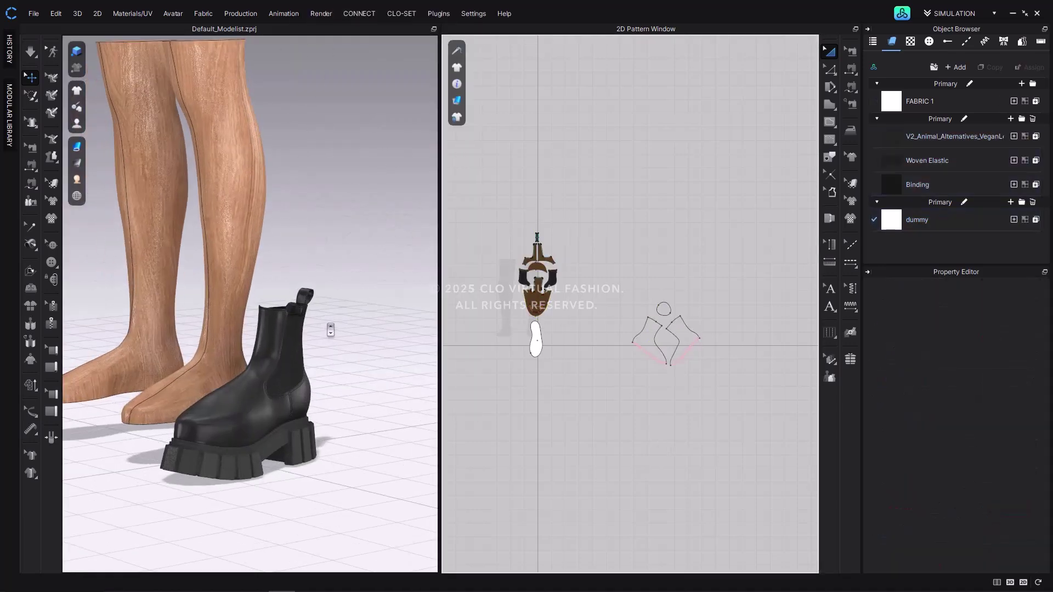
Start a new, empty project
click(252, 257)
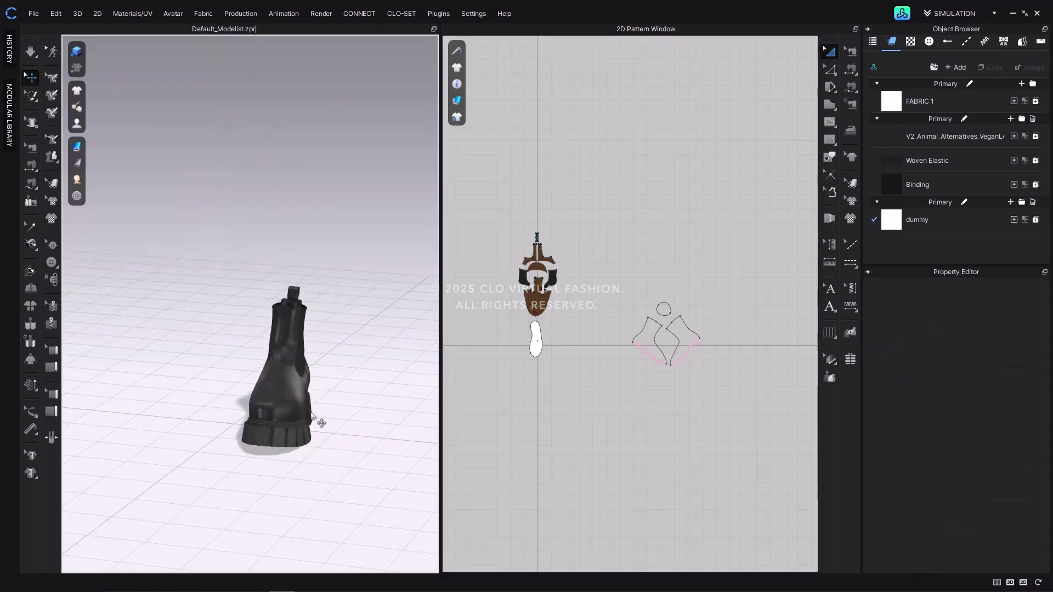
click(34, 13)
click(40, 26)
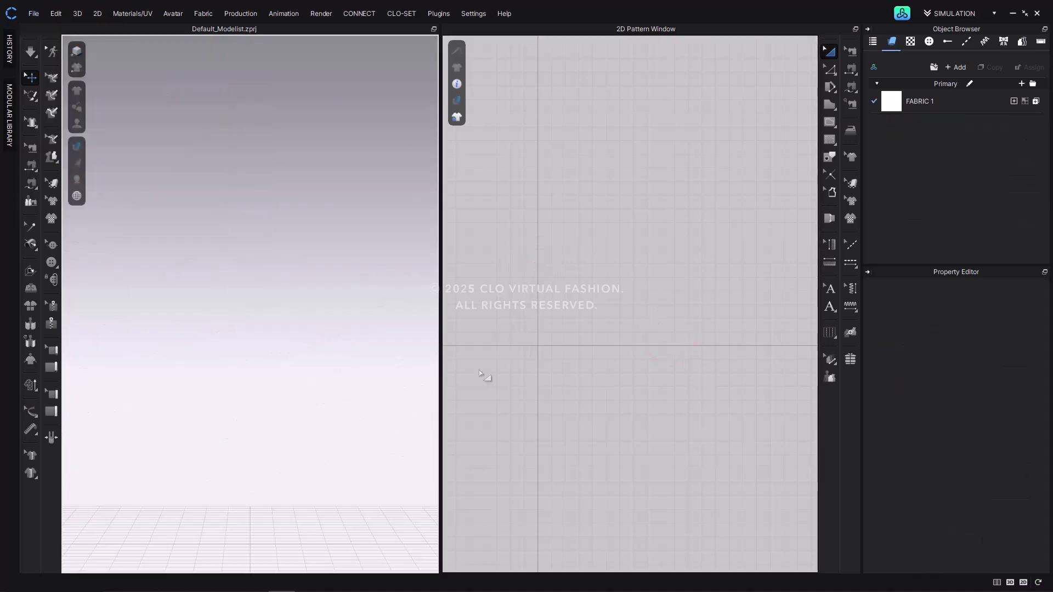
Load the female avatar FV2.1_Mia from the library and remove its shoes
click(902, 14)
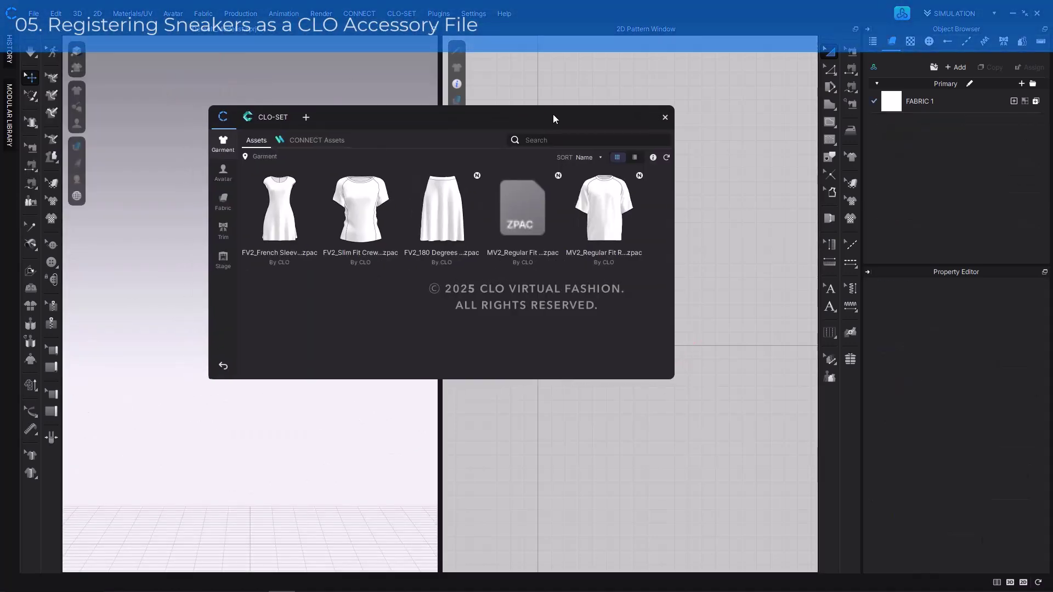
click(224, 172)
click(262, 163)
double_click(512, 310)
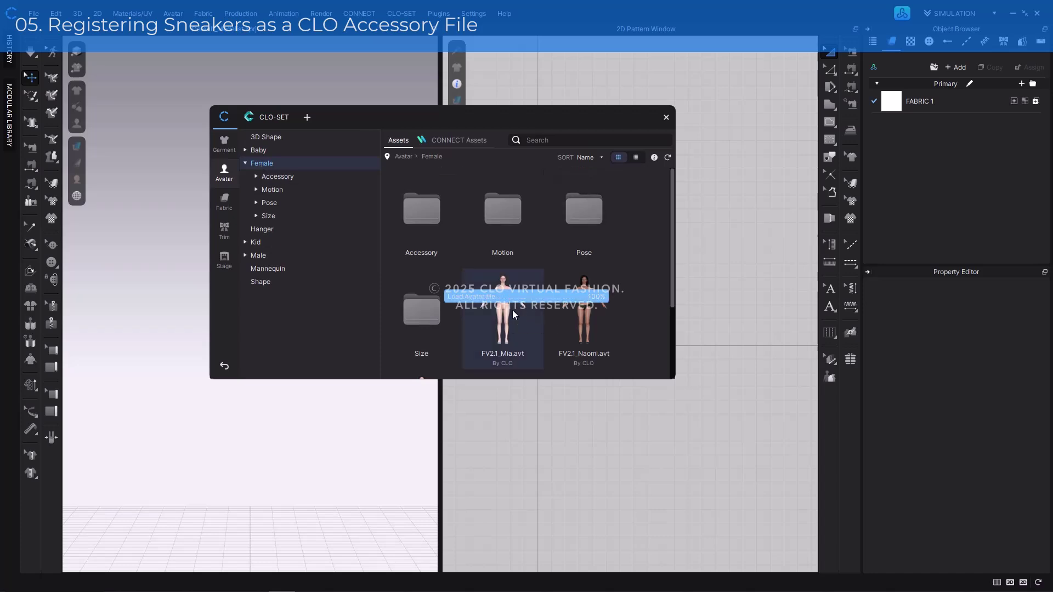
click(666, 117)
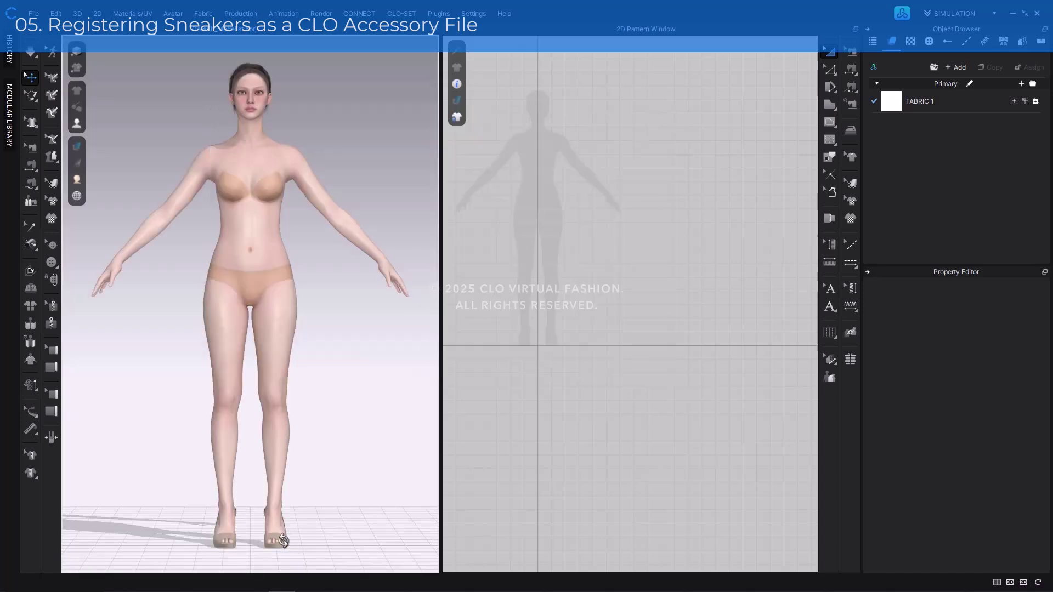
right_click(285, 541)
click(338, 356)
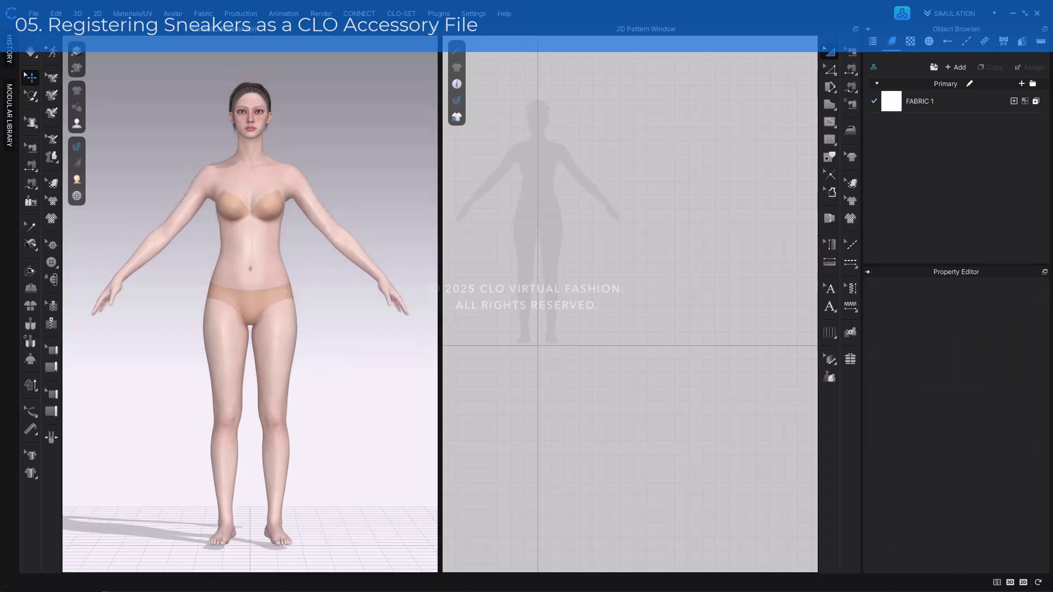
Bring the boot project into the scene with load type Add, including the garment and render properties
click(486, 215)
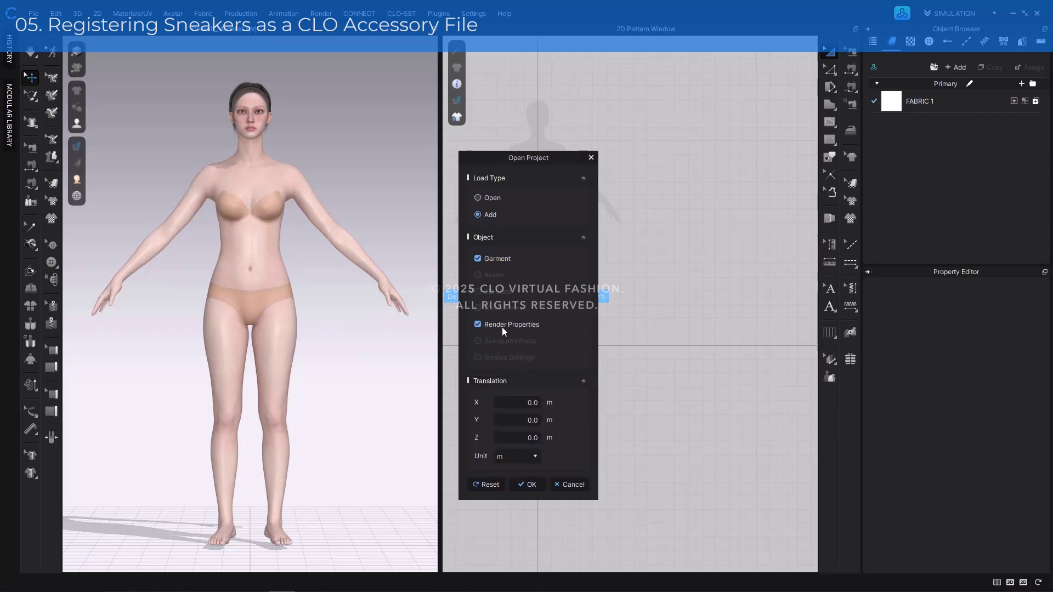
click(521, 485)
Show the avatar's joints, adjust the booted leg's joints to fit the foot inside the boot, and hide the joints
right_drag(366, 438, 252, 225)
click(252, 219)
mouse_move(77, 124)
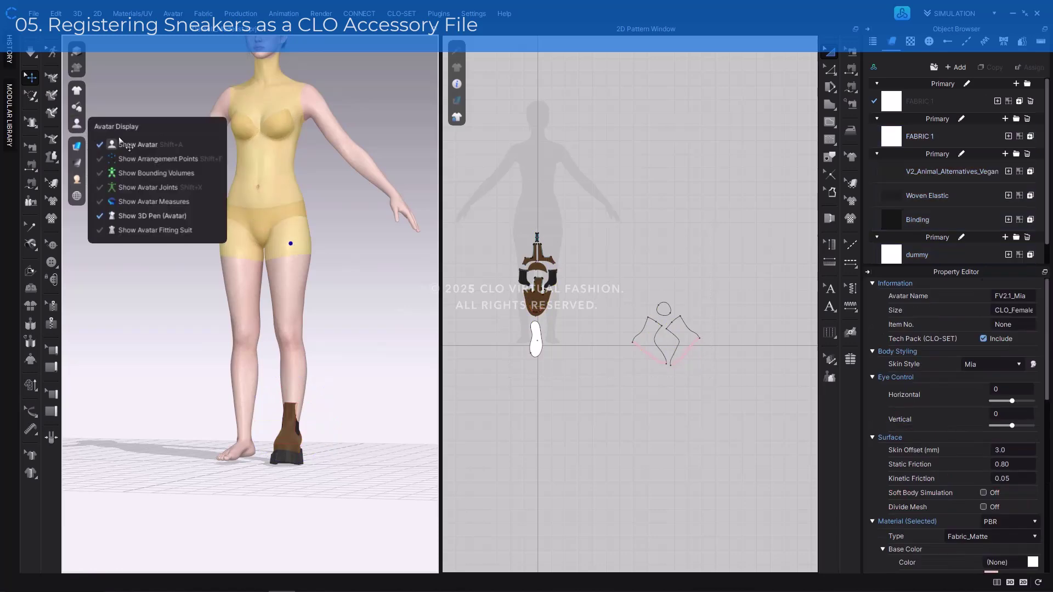
click(145, 188)
click(267, 198)
right_drag(324, 272, 266, 277)
scroll(269, 263, up, 2)
drag(270, 137, 271, 118)
mouse_move(83, 148)
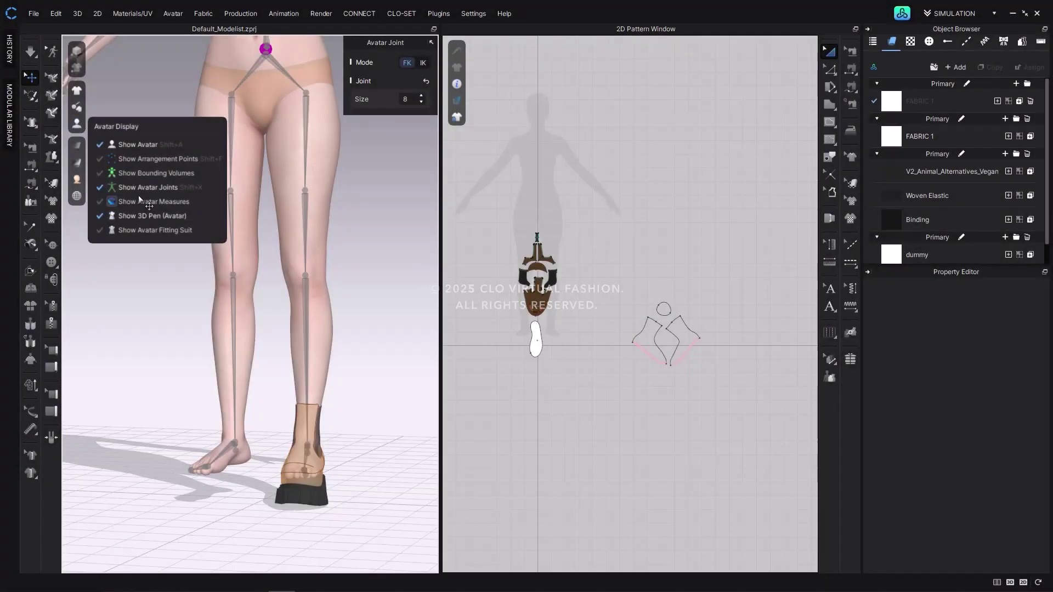
click(139, 194)
Change the garment's surface display style and turn on high-quality rendering in the 3D view
mouse_move(79, 147)
click(132, 167)
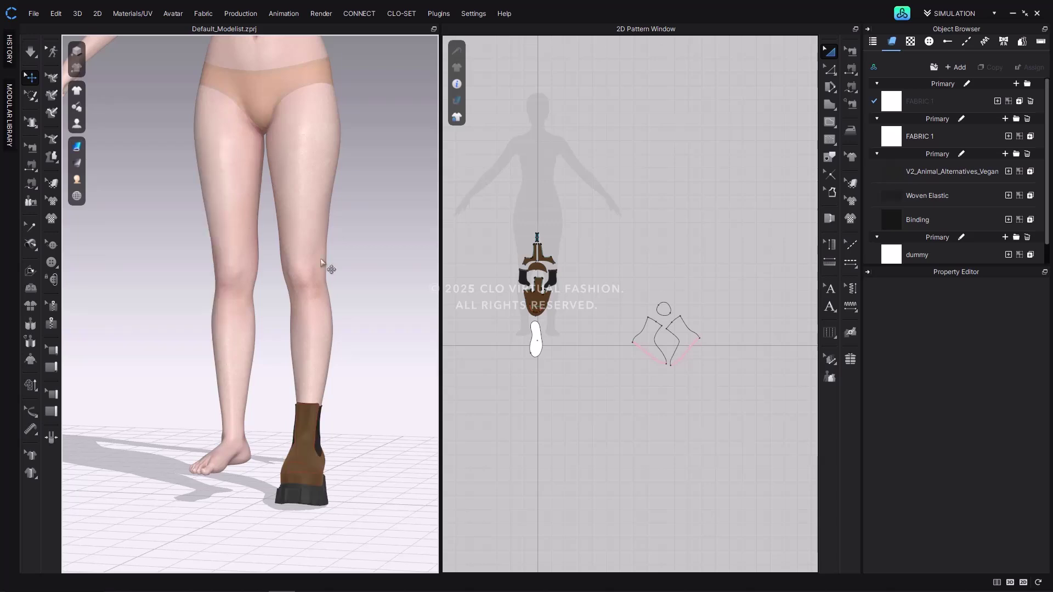
click(77, 51)
mouse_move(77, 90)
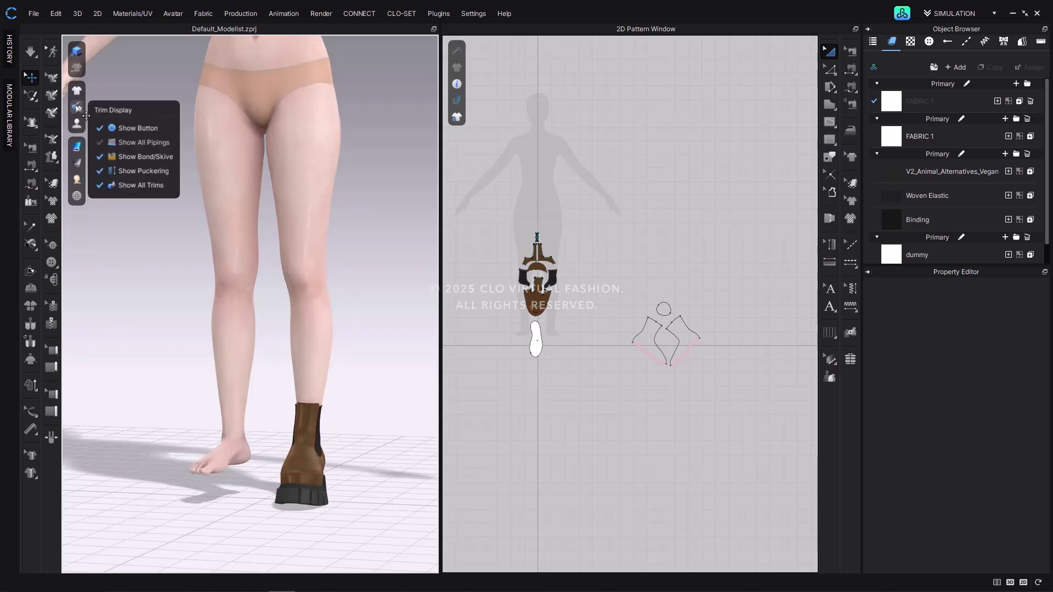
click(132, 157)
Set up all the boot and dummy patterns for accessory registration as Shoes, Flats with Mirror Creation enabled
right_drag(358, 339, 328, 351)
drag(447, 347, 741, 169)
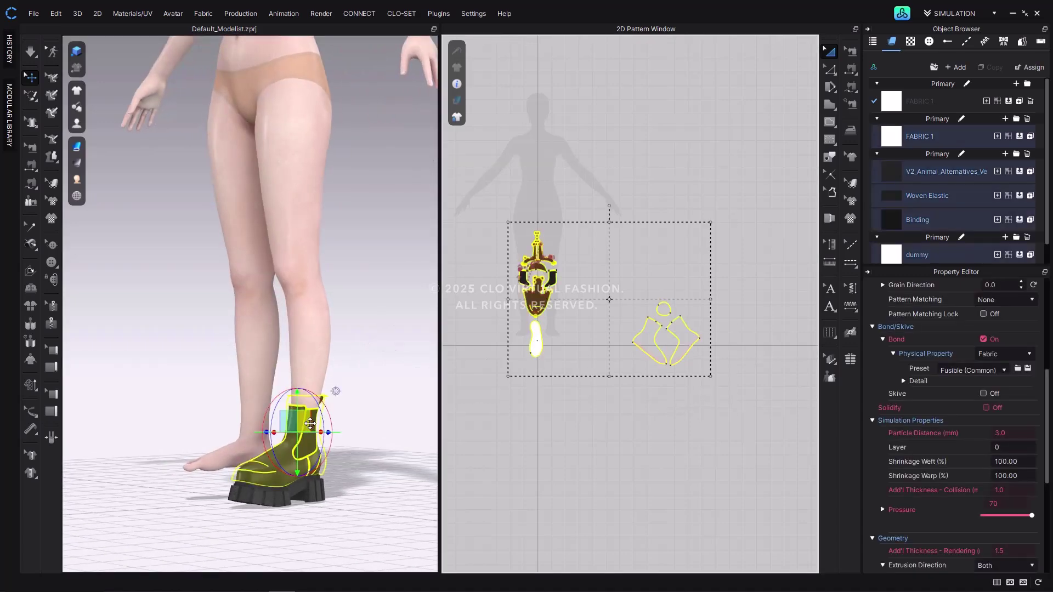
right_click(304, 420)
mouse_move(479, 171)
click(522, 183)
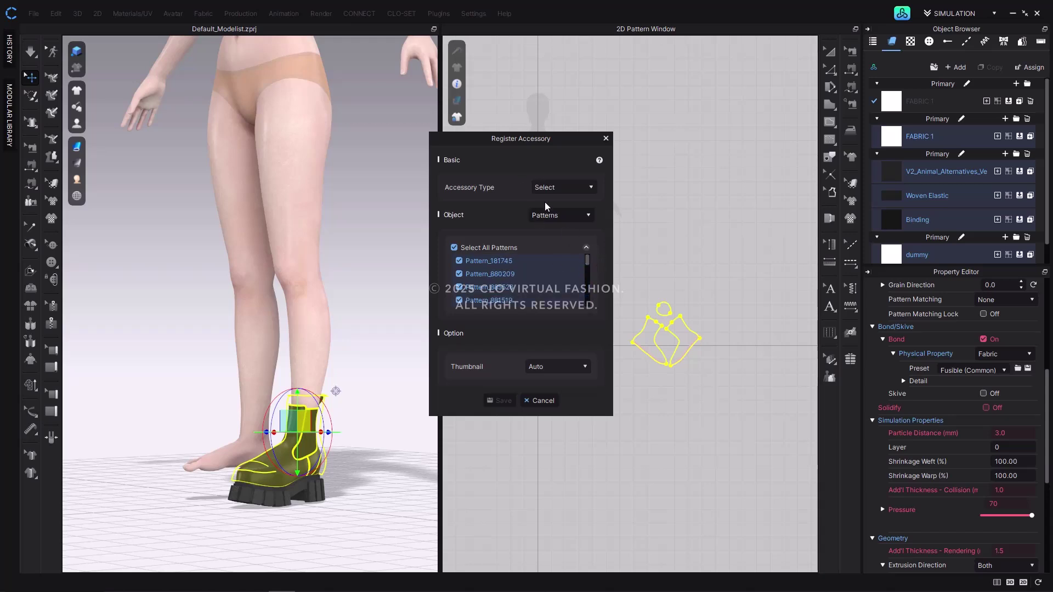
click(572, 217)
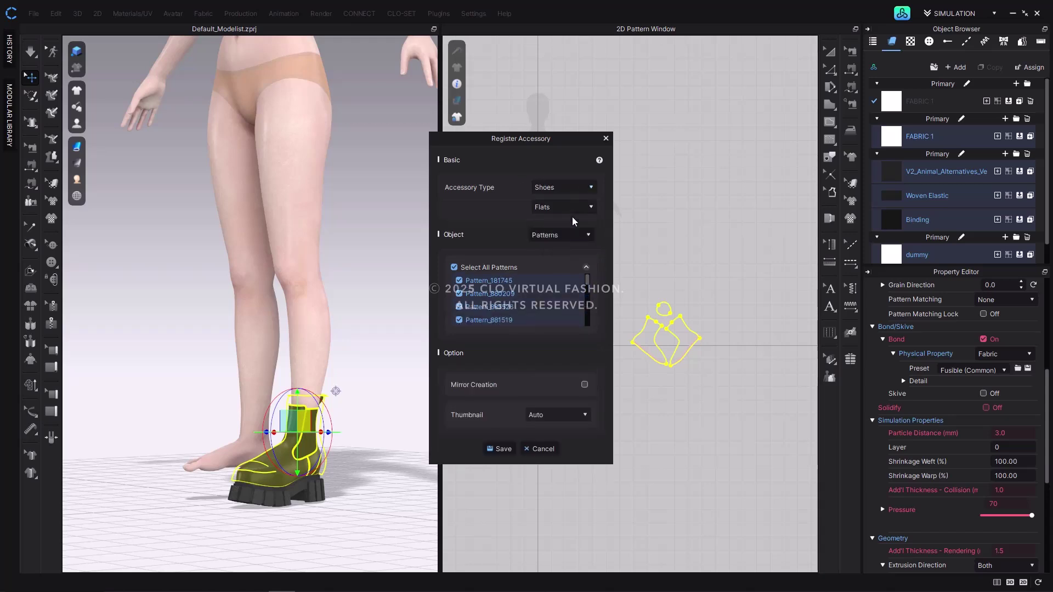
click(573, 213)
click(584, 385)
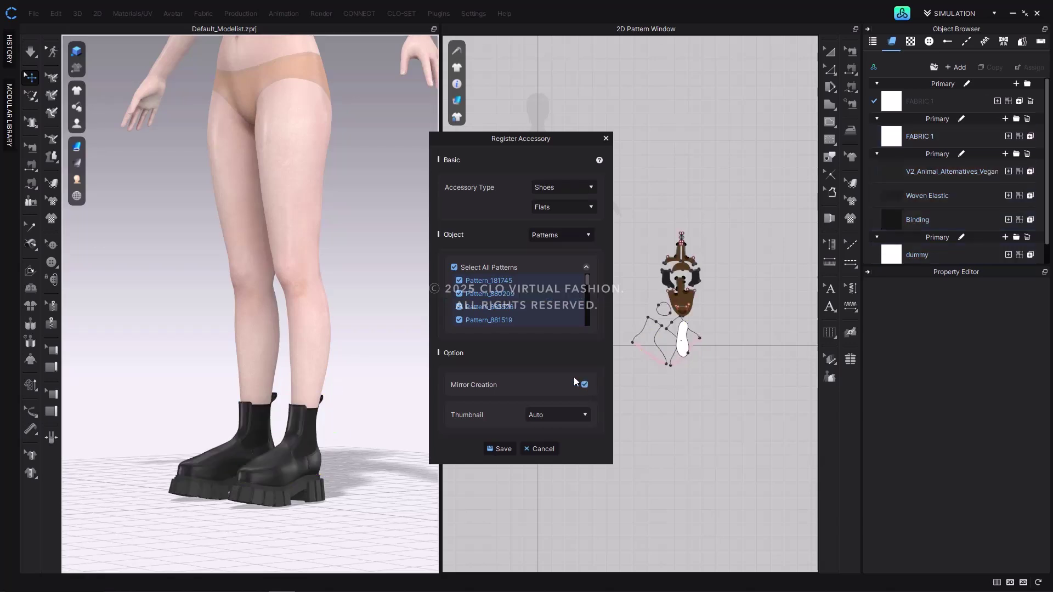
Save the accessory as "chuncky boots" in the shoes folder in .zacs format and close the registration dialog
right_drag(209, 364, 259, 374)
click(500, 448)
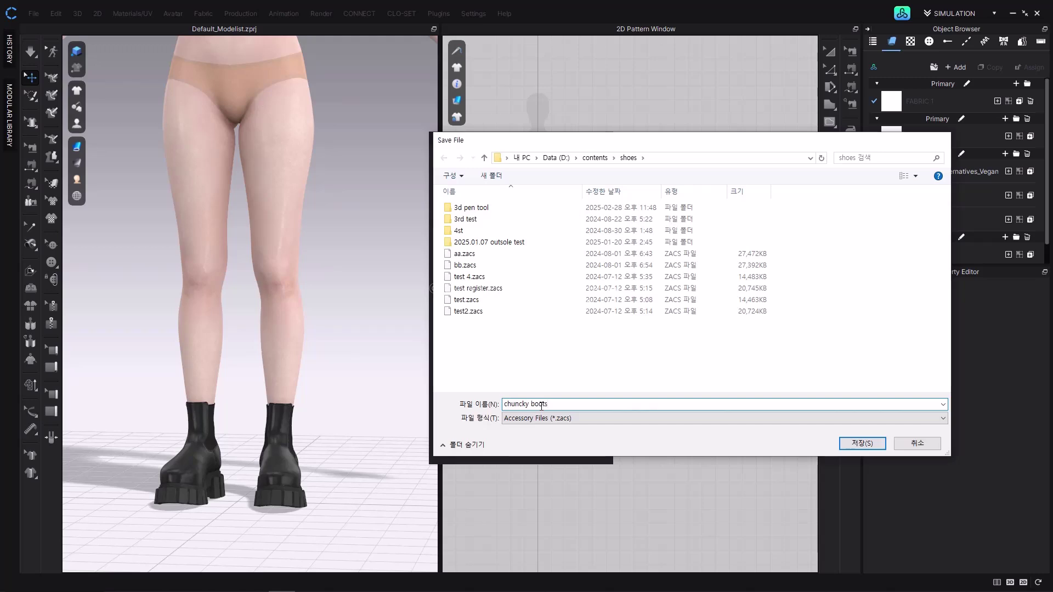
key(Return)
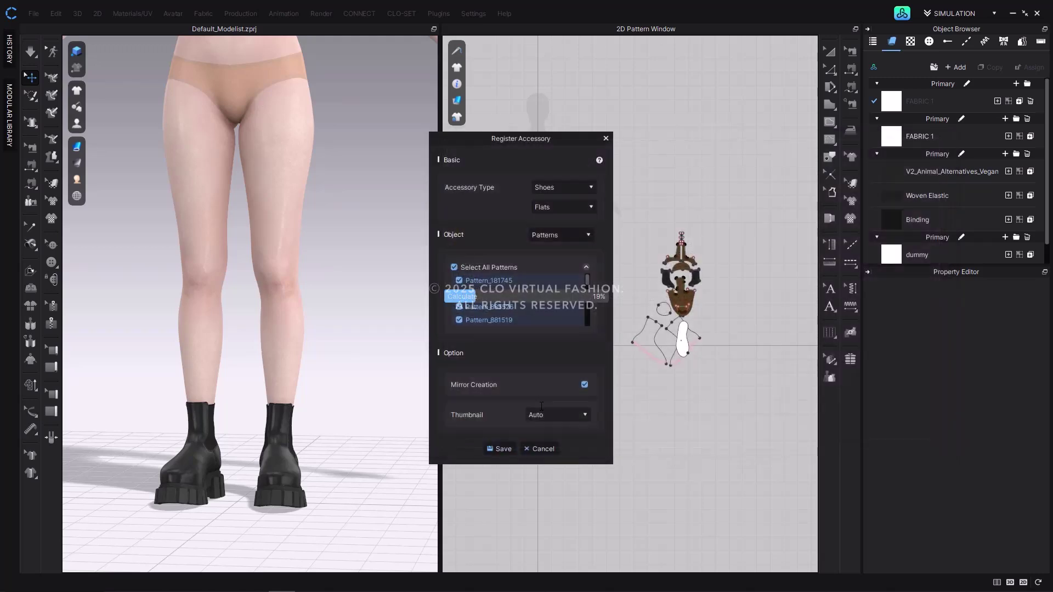
click(570, 330)
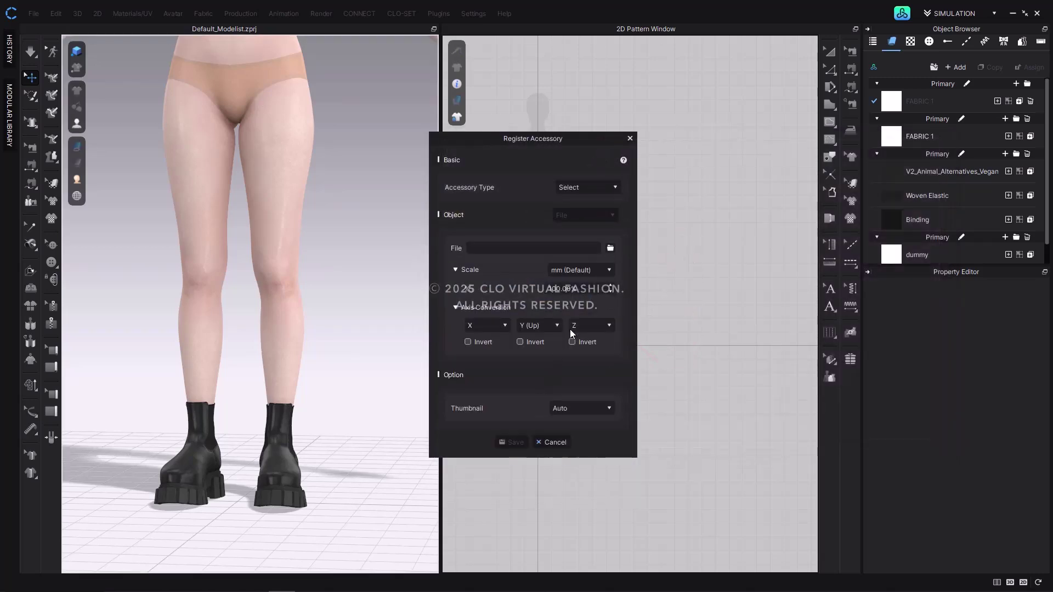
click(630, 139)
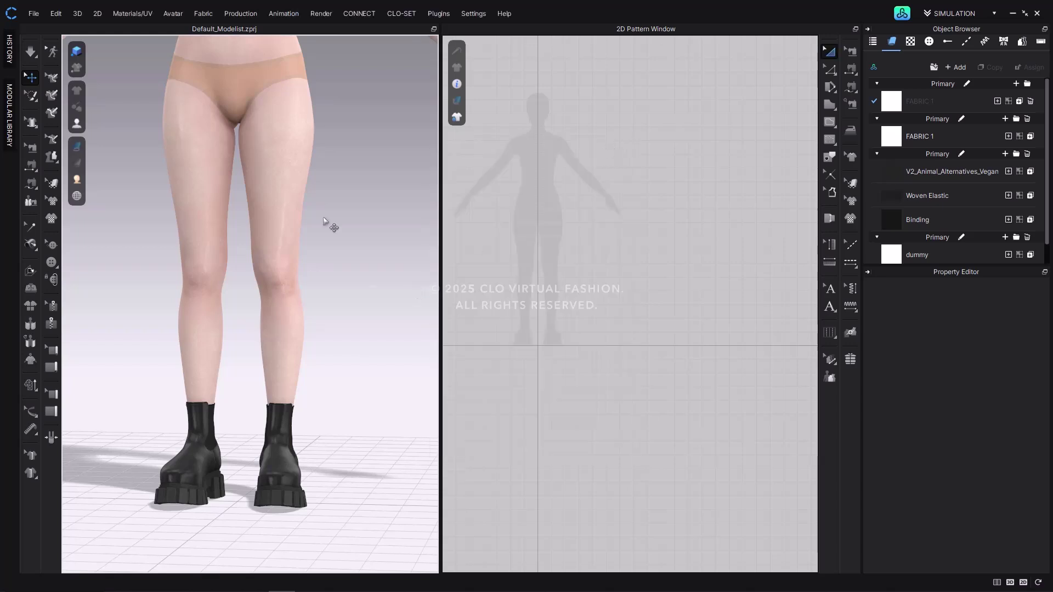
Start a new project without saving the current one
click(33, 13)
click(61, 25)
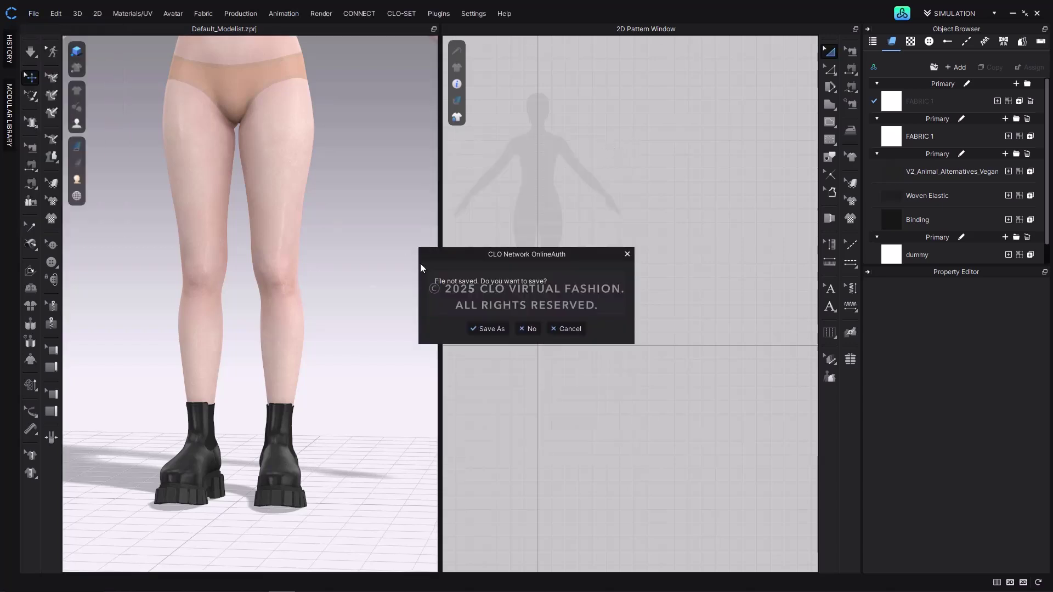
click(531, 332)
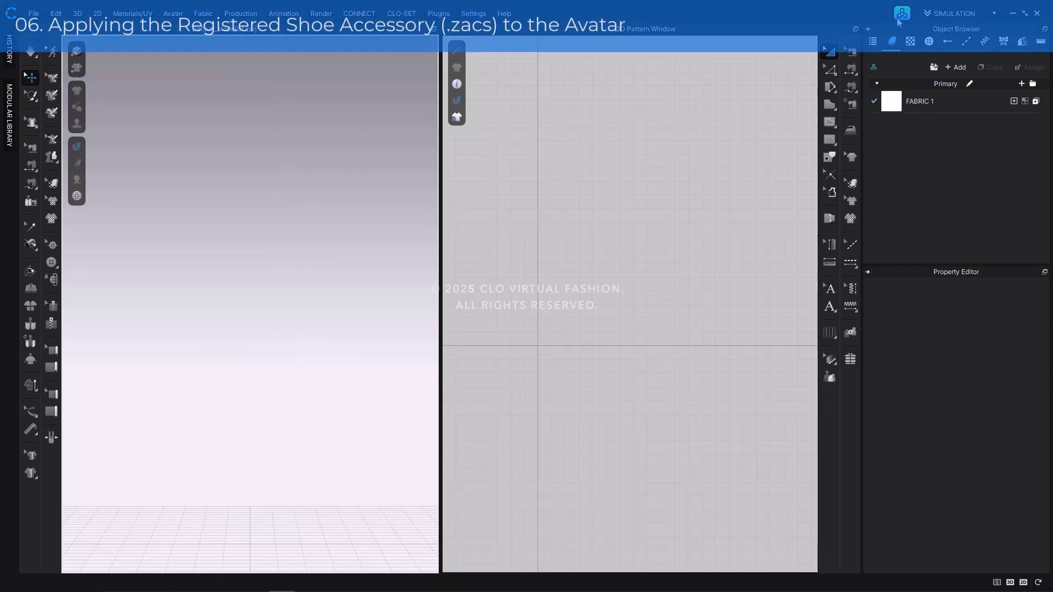
Load the female avatar FV2.1_Mia and apply the registered boots accessory file to it
double_click(515, 309)
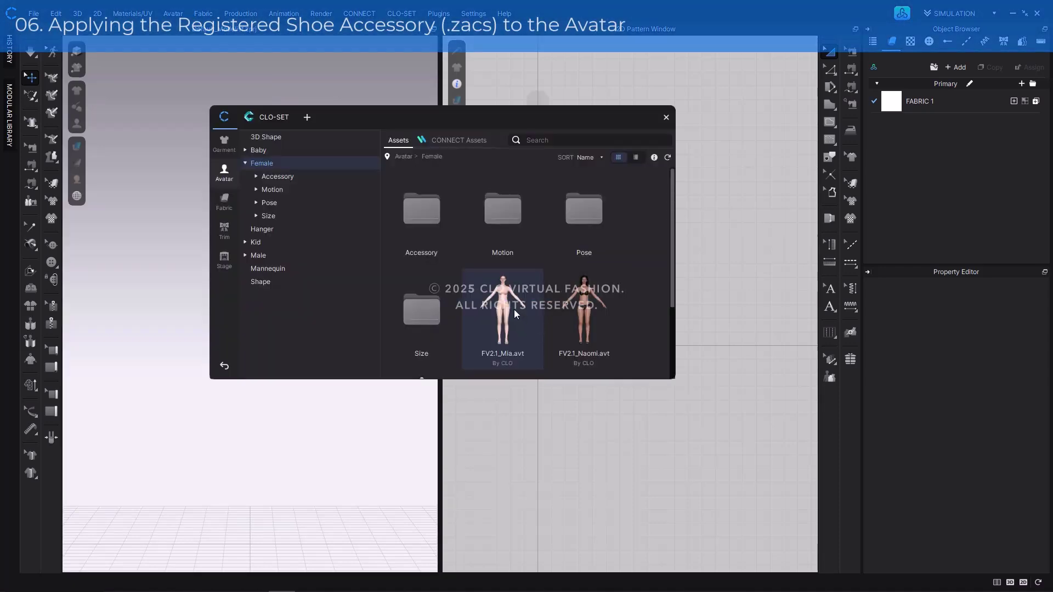
click(665, 118)
drag(439, 591, 397, 350)
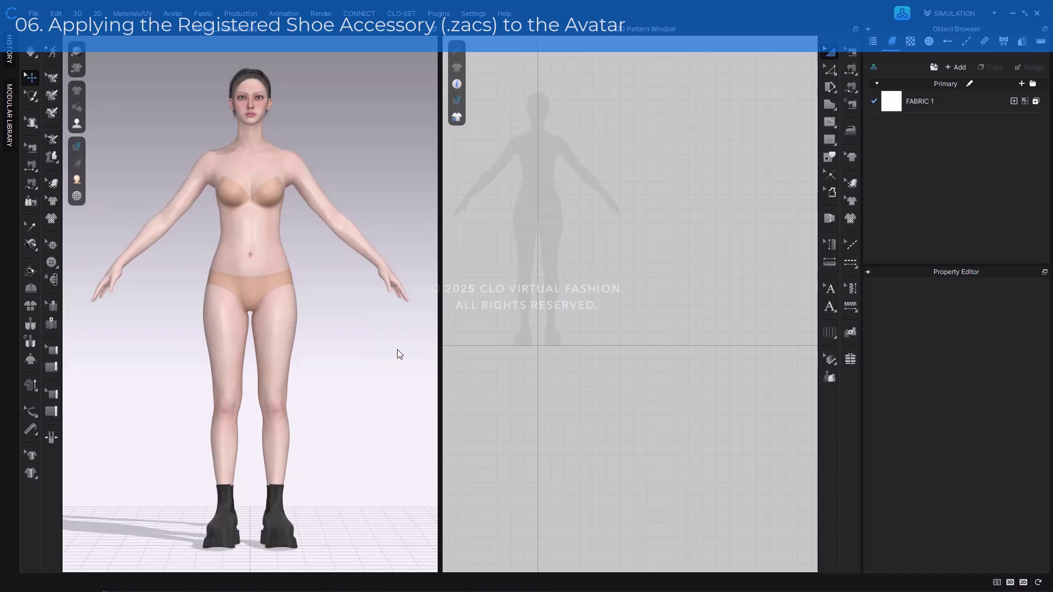
scroll(397, 383, up, 5)
middle_drag(395, 379, 423, 159)
scroll(336, 454, up, 5)
right_drag(336, 454, 339, 455)
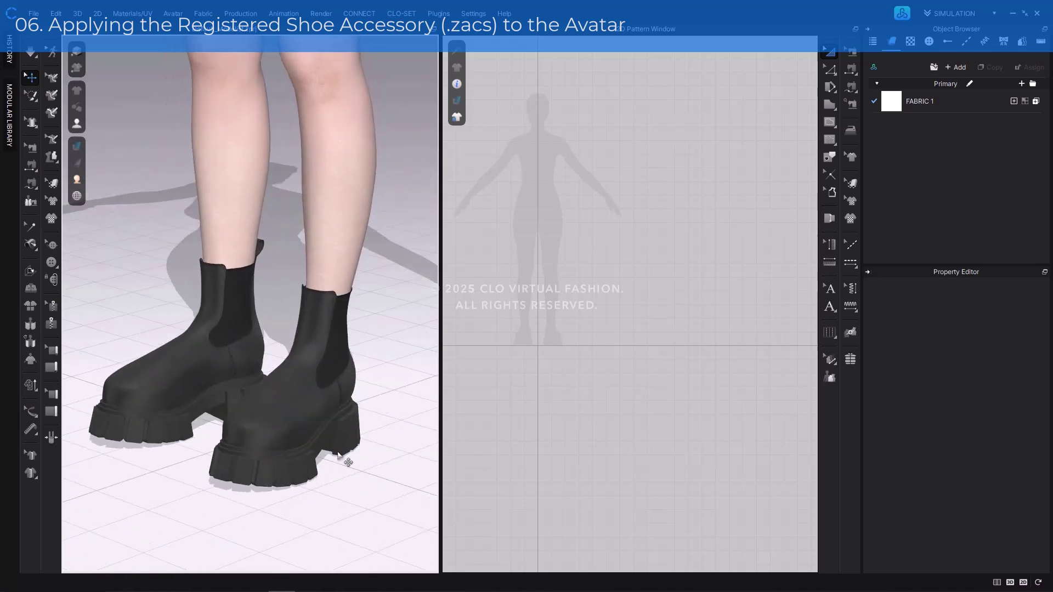